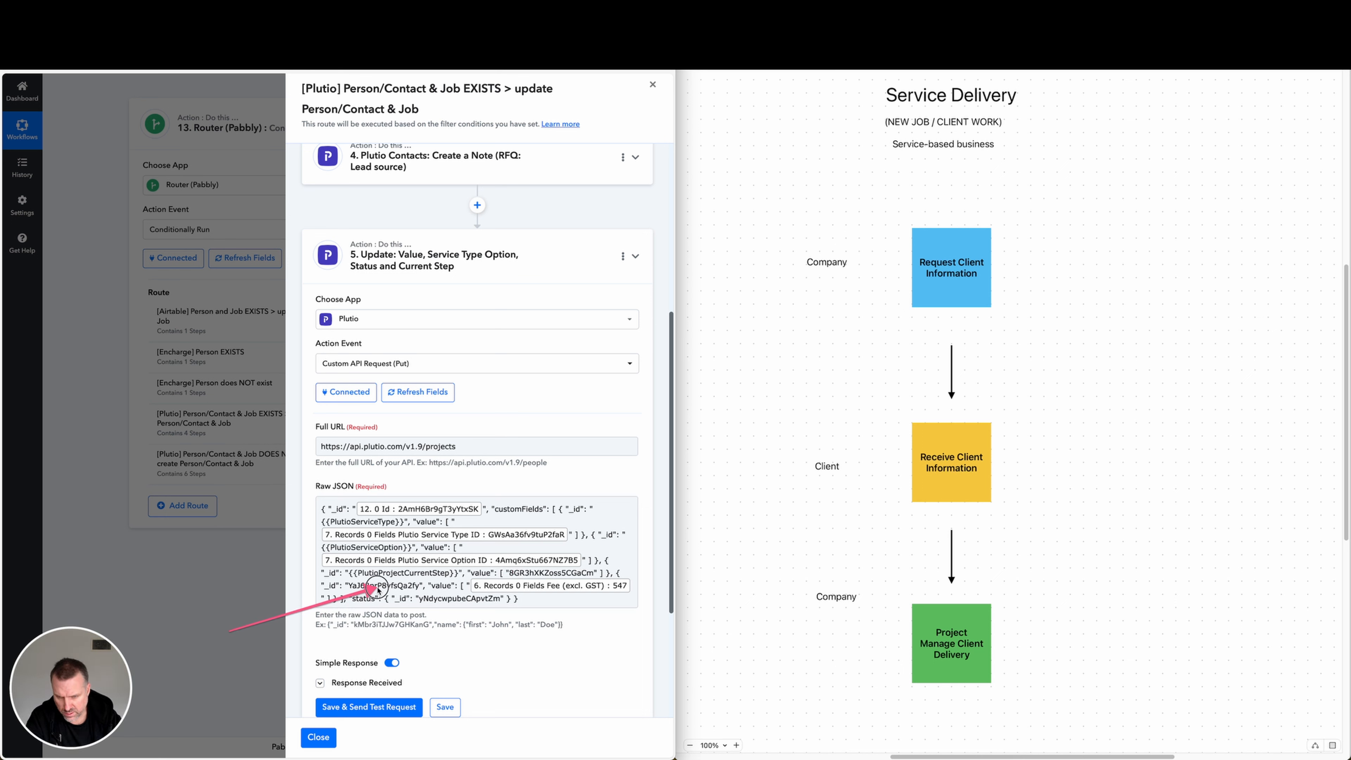
key("Escape")
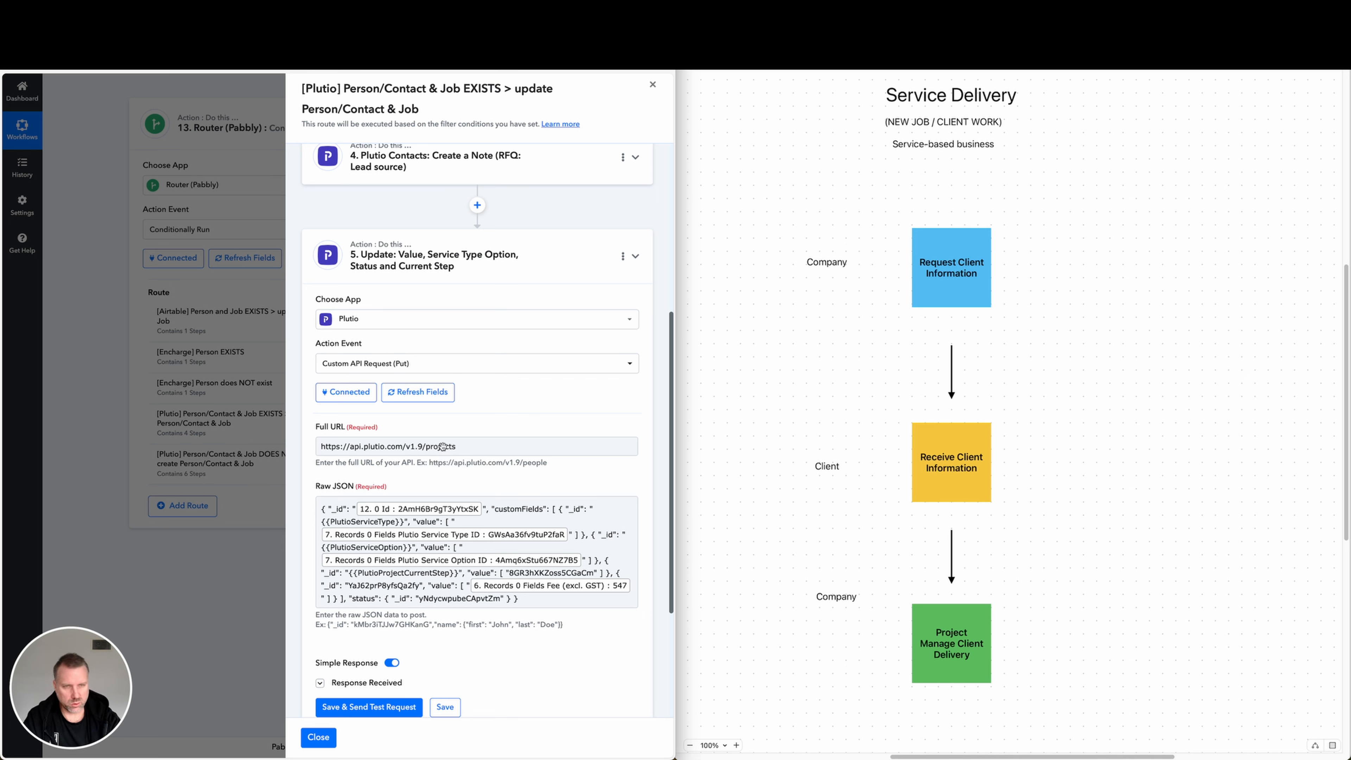
mouse_move(692, 491)
left_mouse_down()
mouse_move(850, 101)
mouse_move(840, 127)
mouse_move(880, 103)
mouse_move(820, 124)
mouse_move(878, 106)
mouse_move(883, 141)
mouse_move(802, 235)
mouse_move(341, 117)
mouse_move(407, 95)
mouse_move(400, 110)
mouse_move(763, 184)
mouse_move(913, 246)
mouse_move(923, 266)
mouse_move(903, 128)
mouse_move(952, 128)
mouse_move(914, 151)
mouse_move(938, 166)
mouse_move(921, 250)
mouse_move(952, 278)
mouse_move(938, 292)
mouse_move(543, 205)
mouse_move(298, 90)
mouse_move(414, 107)
mouse_move(176, 133)
mouse_move(138, 29)
mouse_move(257, 91)
mouse_move(735, 164)
mouse_move(302, 114)
mouse_move(805, 314)
mouse_move(919, 424)
mouse_move(739, 407)
mouse_move(543, 431)
mouse_move(492, 499)
mouse_move(628, 497)
mouse_move(844, 459)
mouse_move(506, 519)
mouse_move(510, 540)
mouse_move(912, 617)
left_mouse_up()
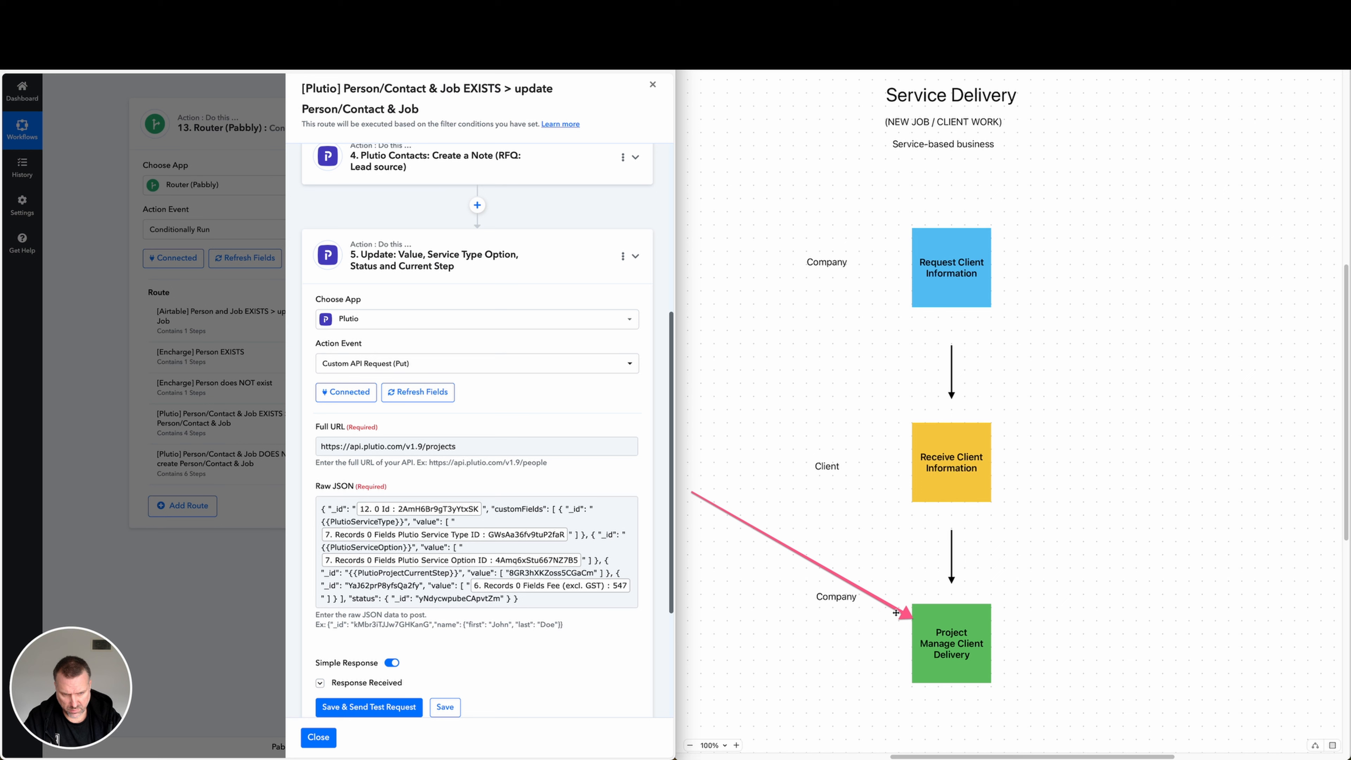
mouse_move(913, 618)
left_mouse_down()
mouse_move(585, 568)
mouse_move(455, 567)
left_mouse_up()
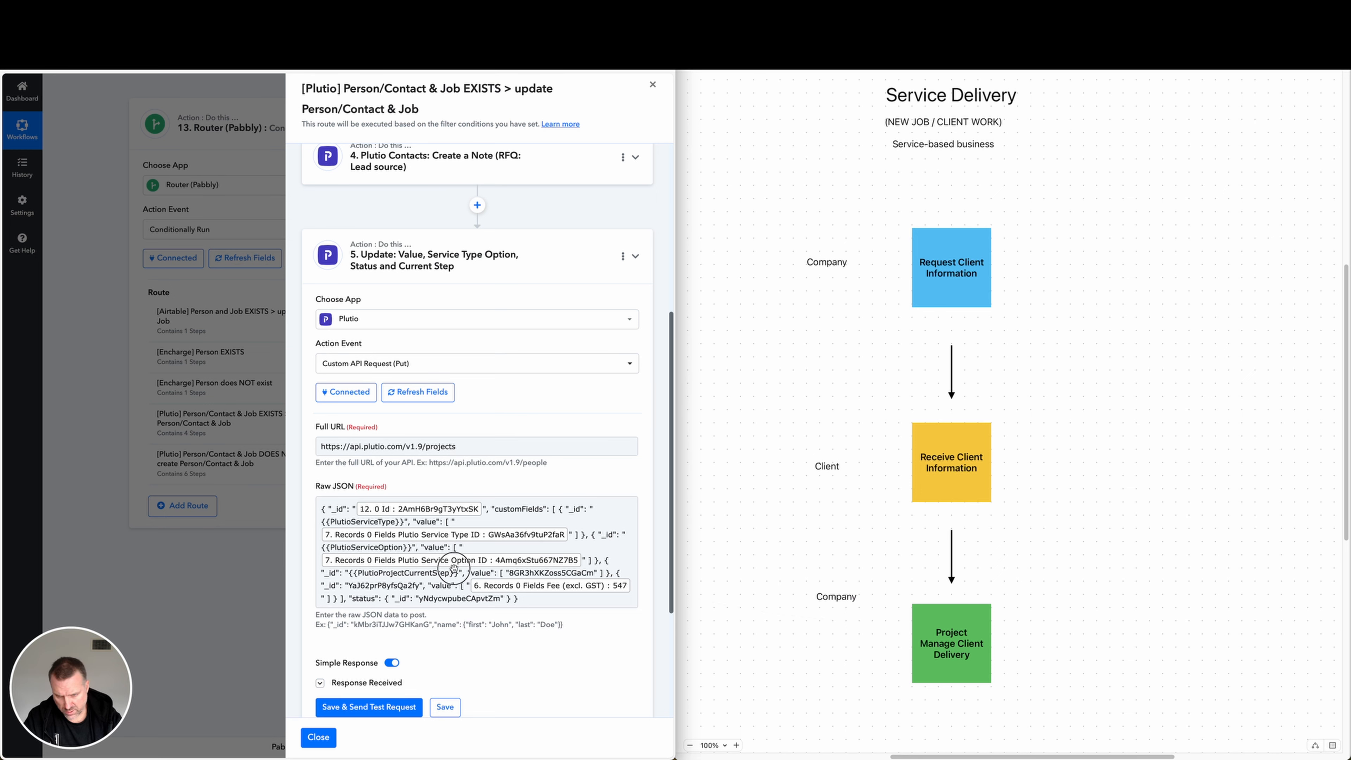
mouse_move(638, 672)
left_mouse_down()
mouse_move(470, 591)
mouse_move(381, 579)
mouse_move(525, 578)
mouse_move(405, 597)
mouse_move(449, 601)
left_mouse_up()
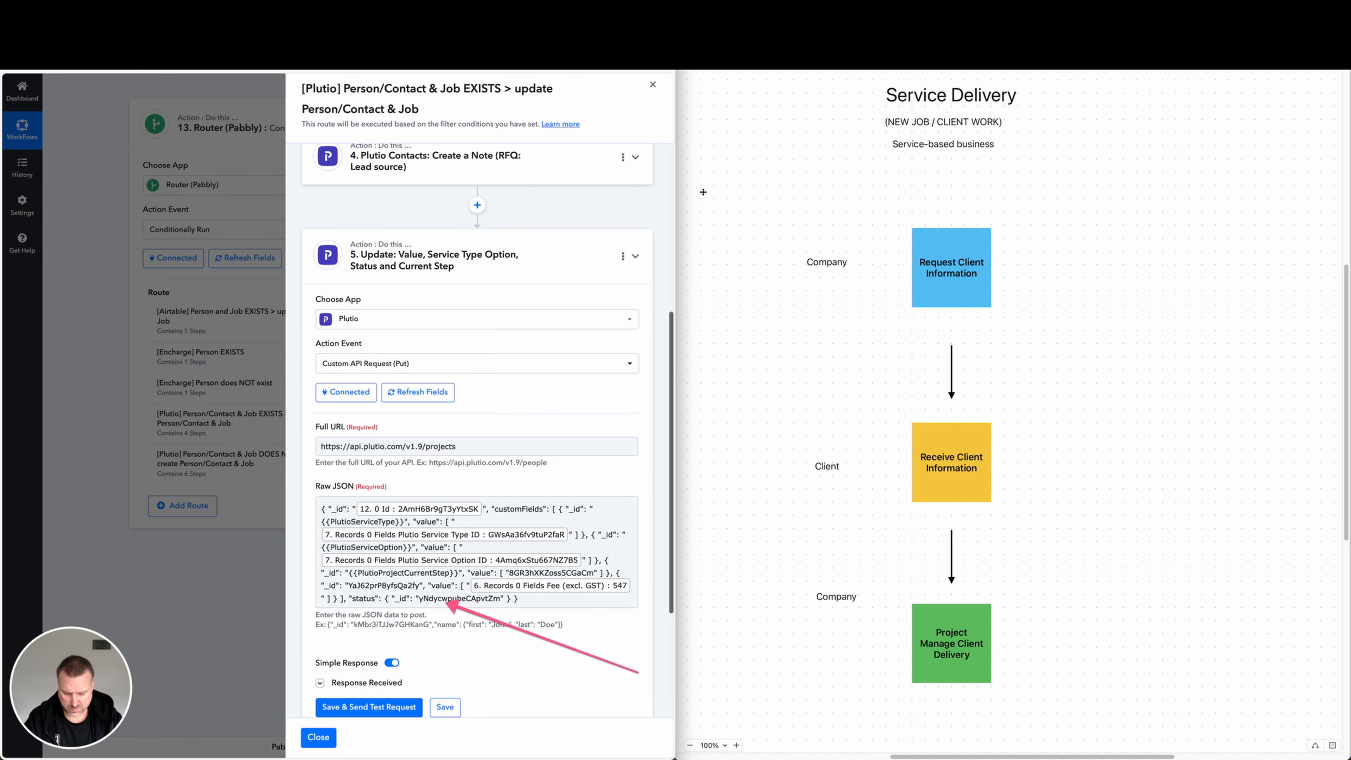
key("Escape")
Switch to the BWK CRM base in Airtable and open the Opportunity/Job Status table.
key("super+Tab")
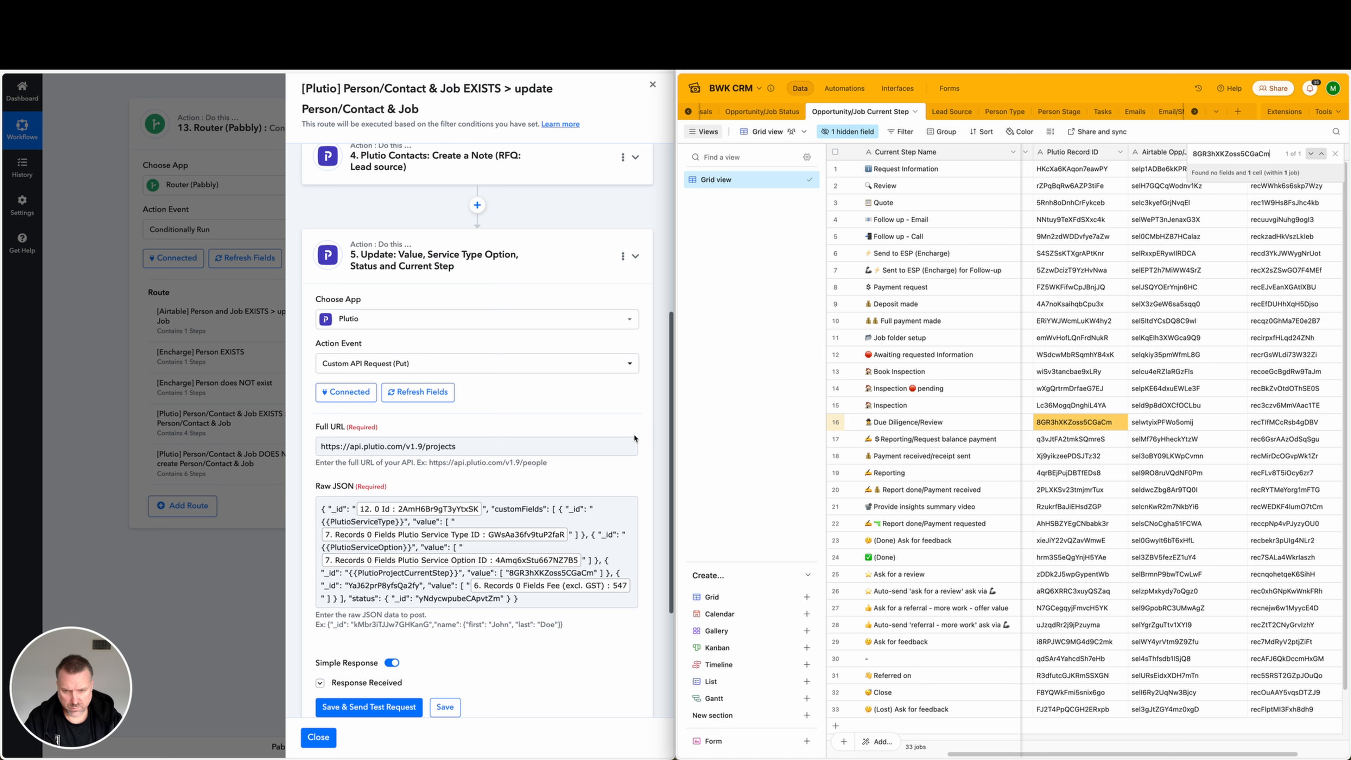
mouse_move(588, 679)
left_mouse_down()
mouse_move(911, 523)
mouse_move(1038, 429)
mouse_move(848, 492)
mouse_move(468, 575)
mouse_move(869, 495)
mouse_move(890, 432)
mouse_move(511, 573)
left_mouse_up()
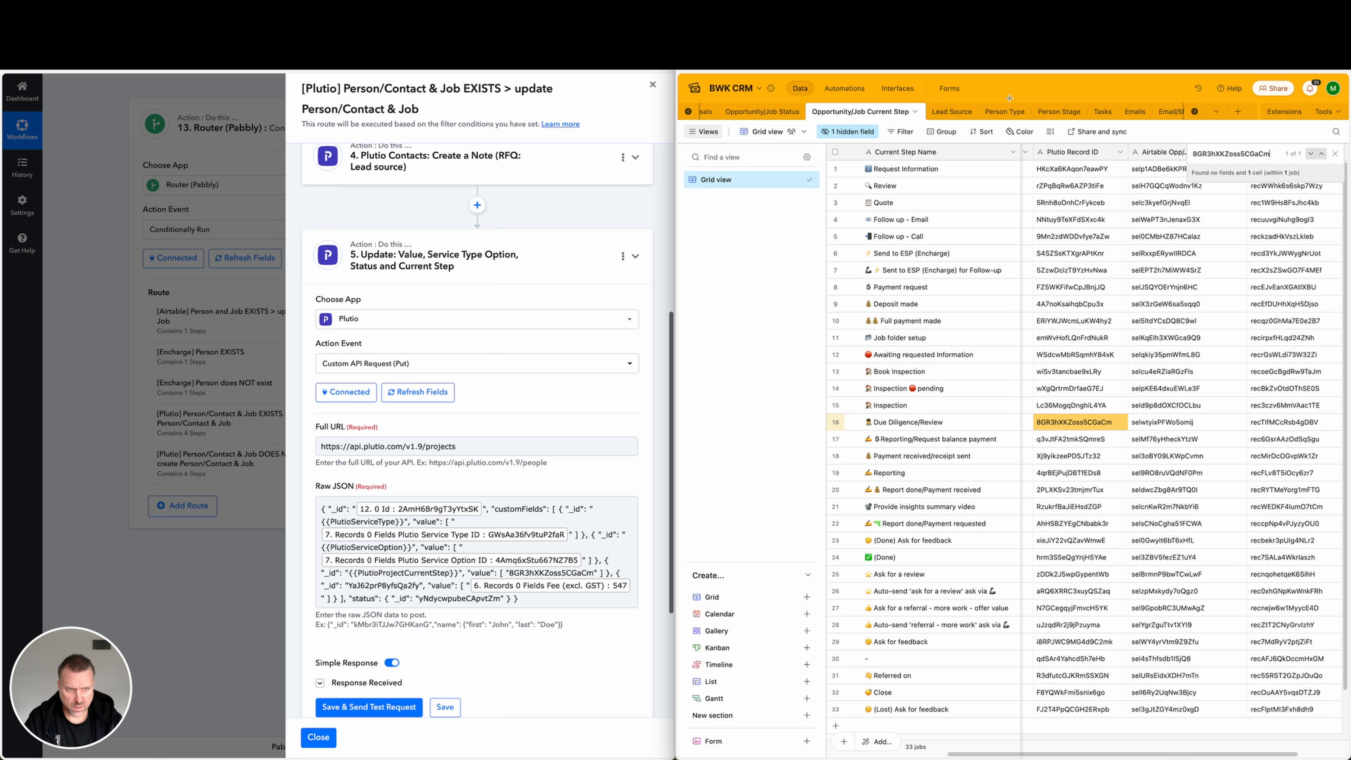
left_click(764, 111)
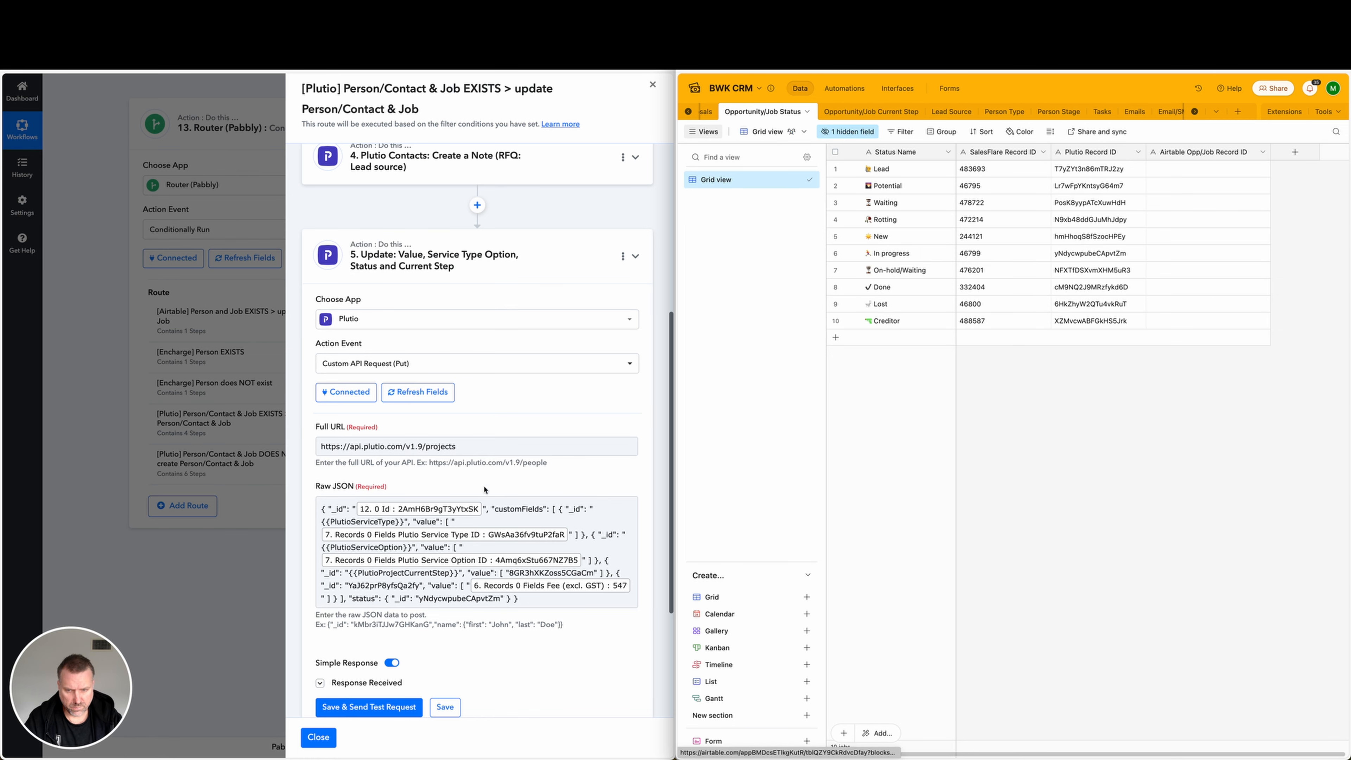
Copy the status ID yNdycwpubeCApvtZm from the Plutio update action's Raw JSON and search the Opportunity/Job Status table for it.
left_click(434, 587)
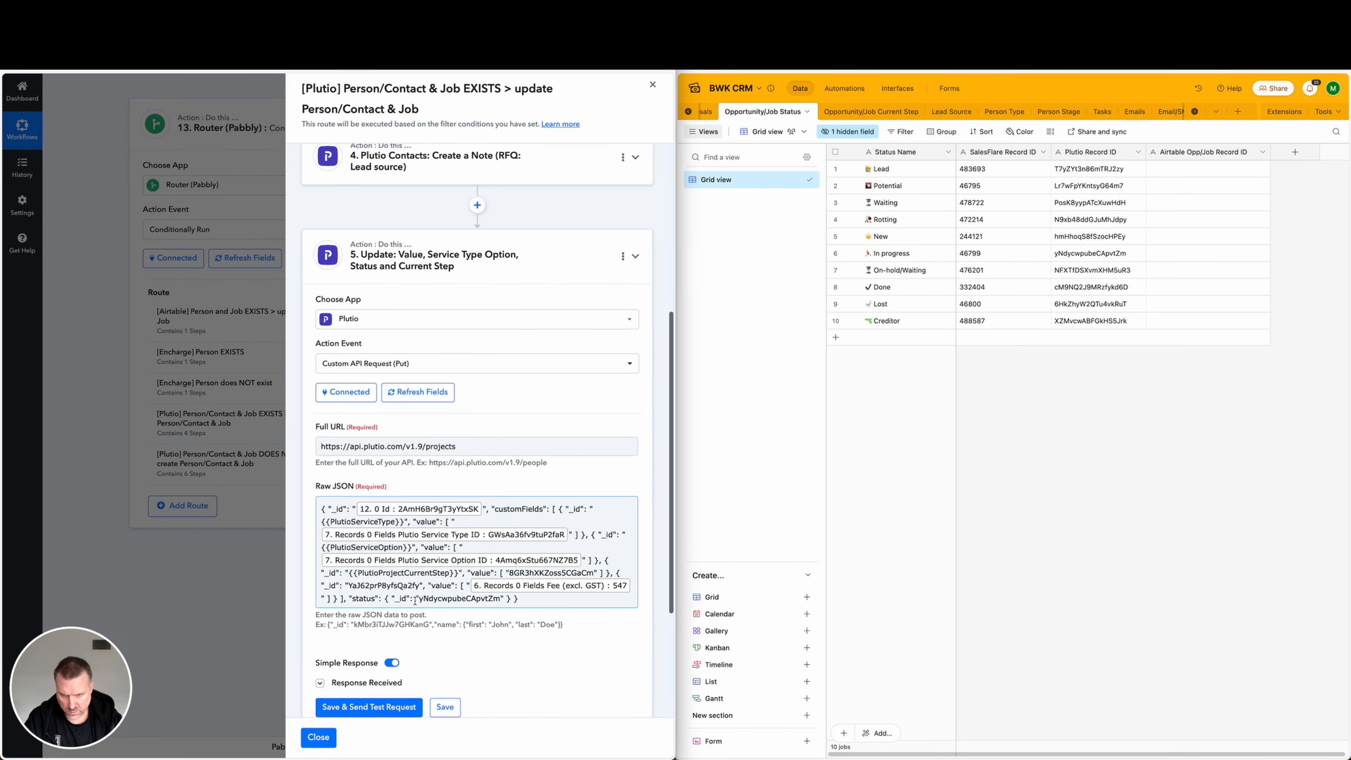
left_click_drag(418, 600, 497, 598)
key("ctrl+c")
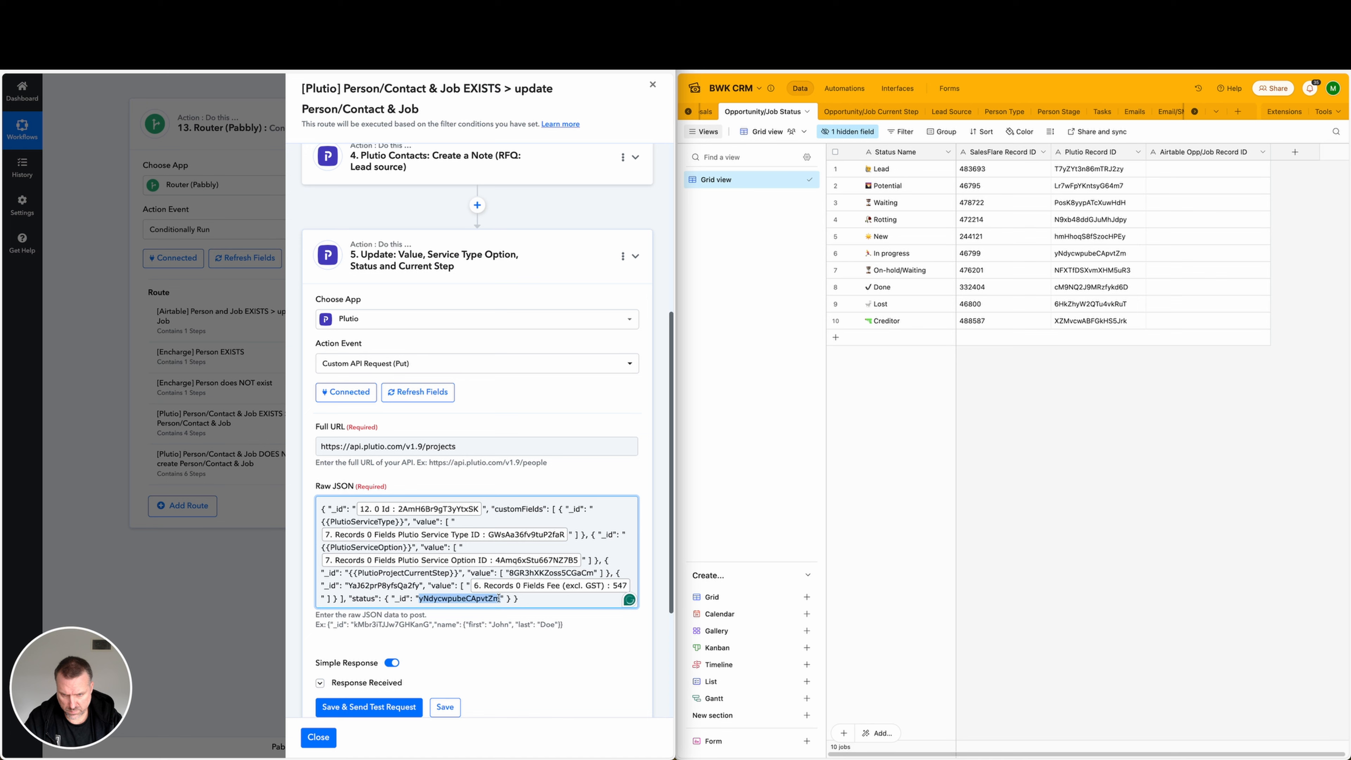
left_click(989, 466)
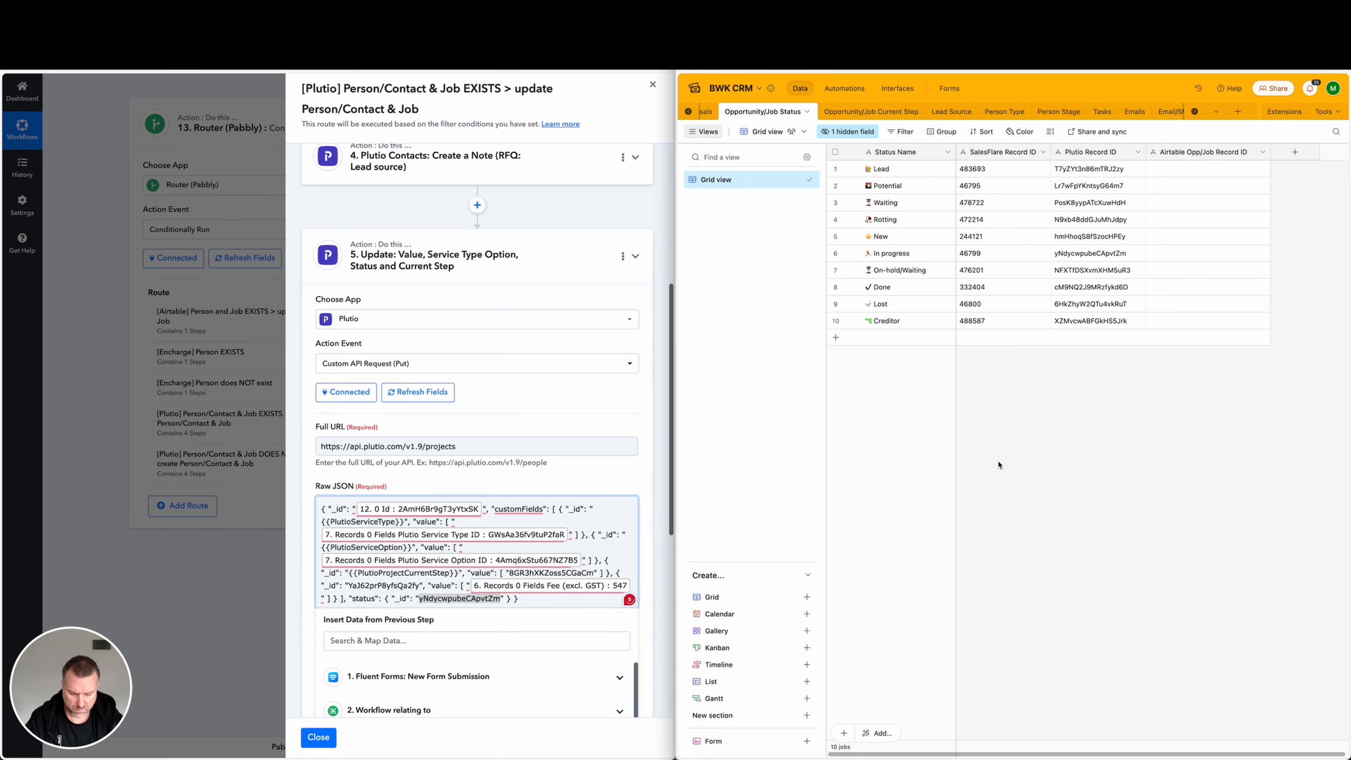
key("ctrl+f")
key("ctrl+v")
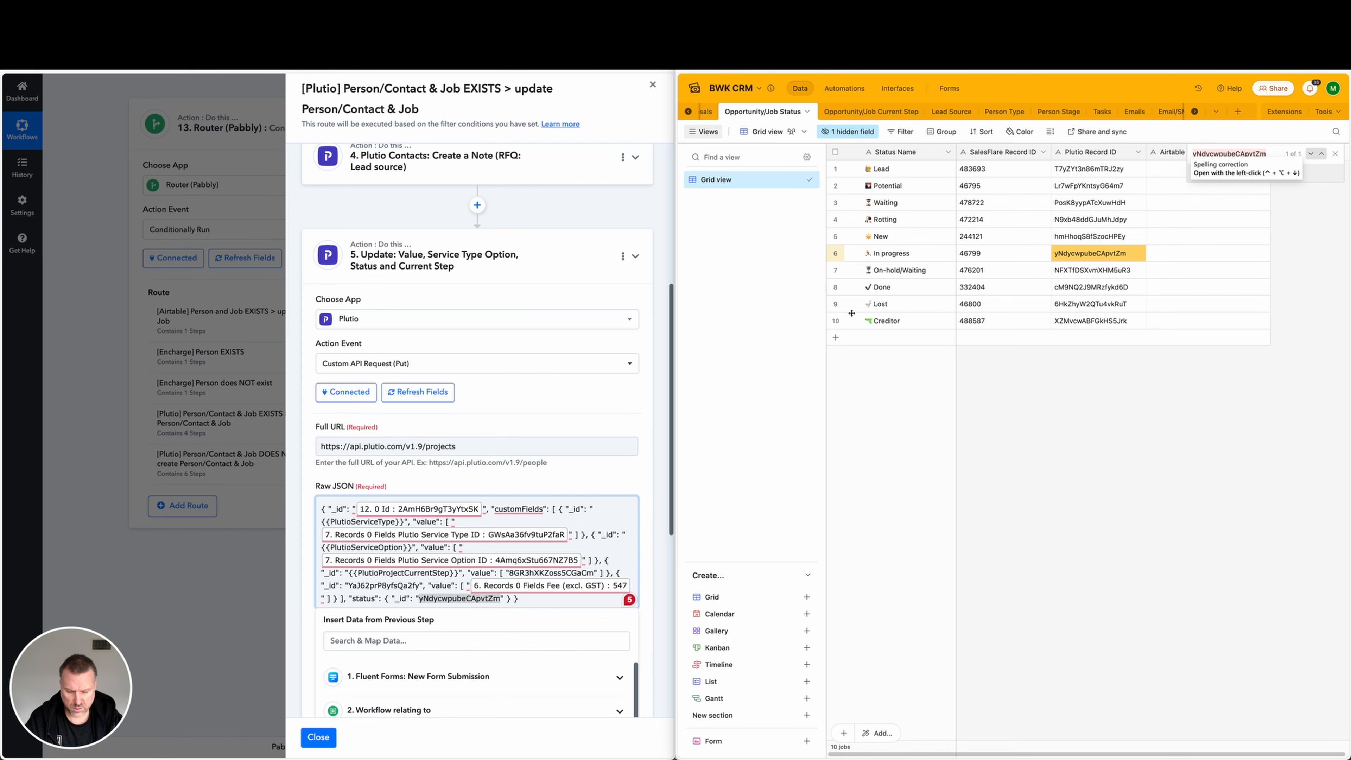
key("super+Tab")
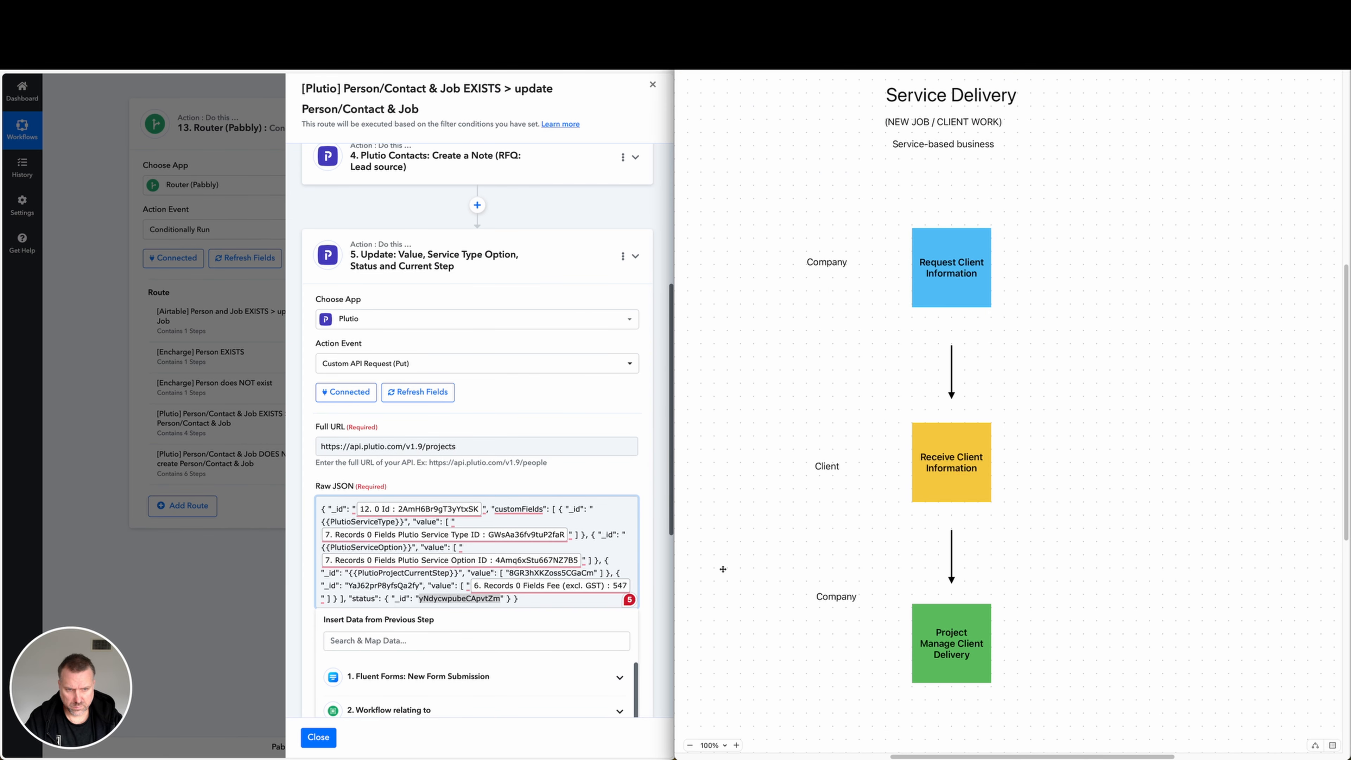
mouse_move(717, 581)
left_mouse_down()
mouse_move(898, 638)
mouse_move(906, 141)
left_mouse_up()
key("Escape")
left_click(782, 66)
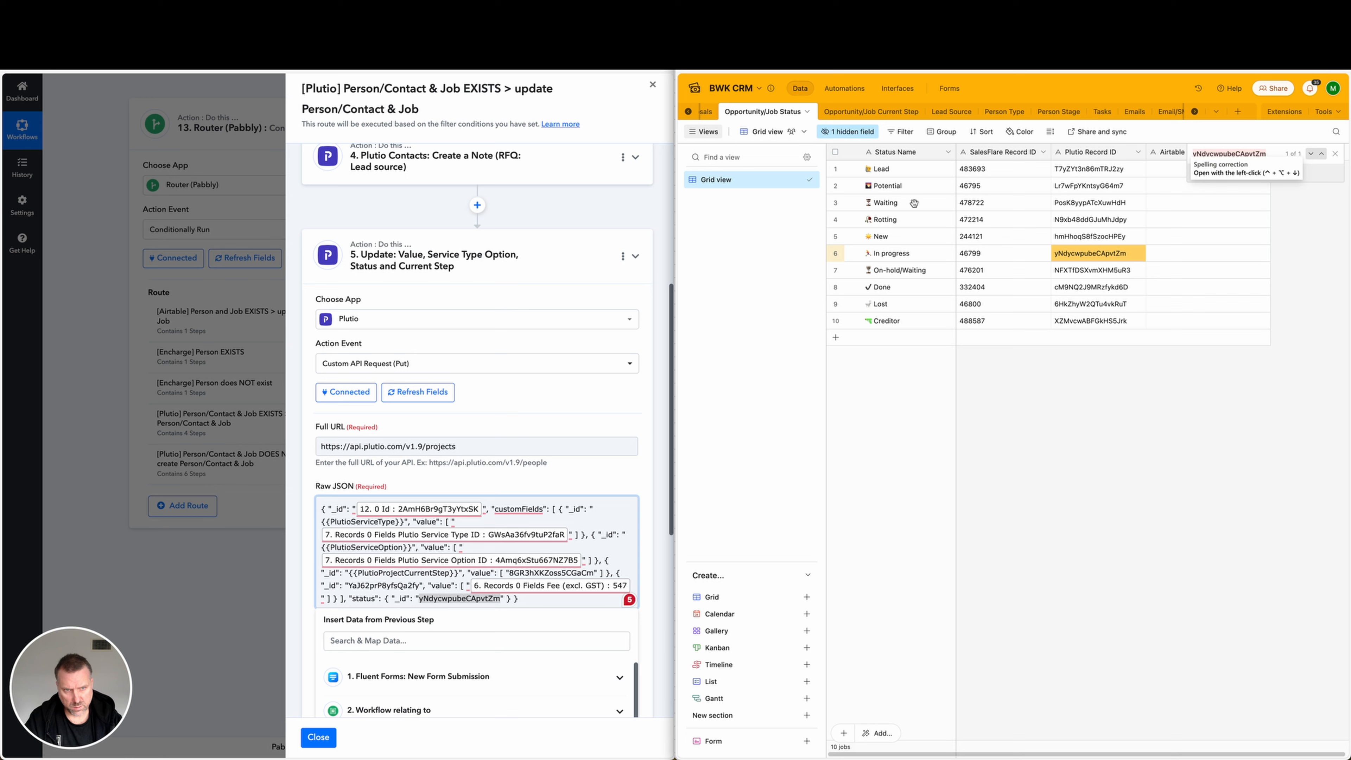
left_click_drag(987, 516, 1062, 368)
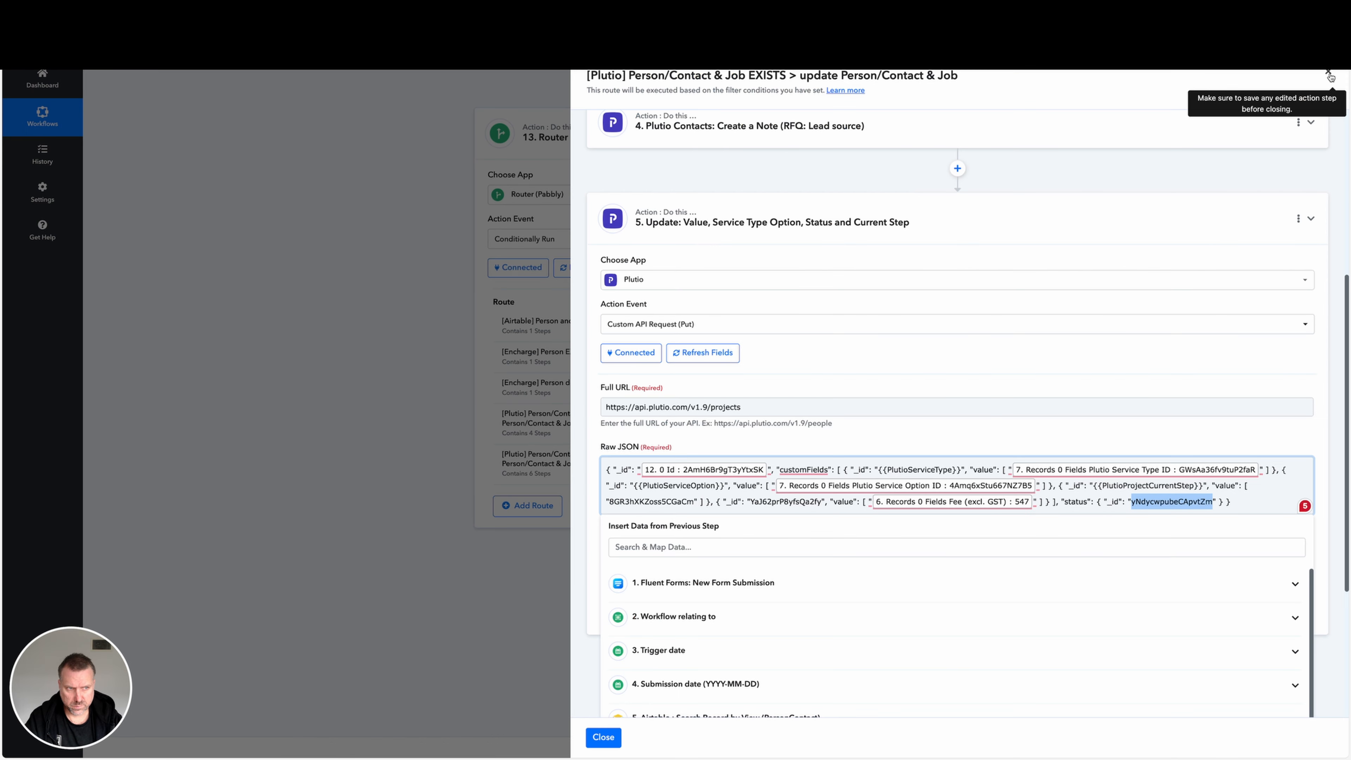
key("Escape")
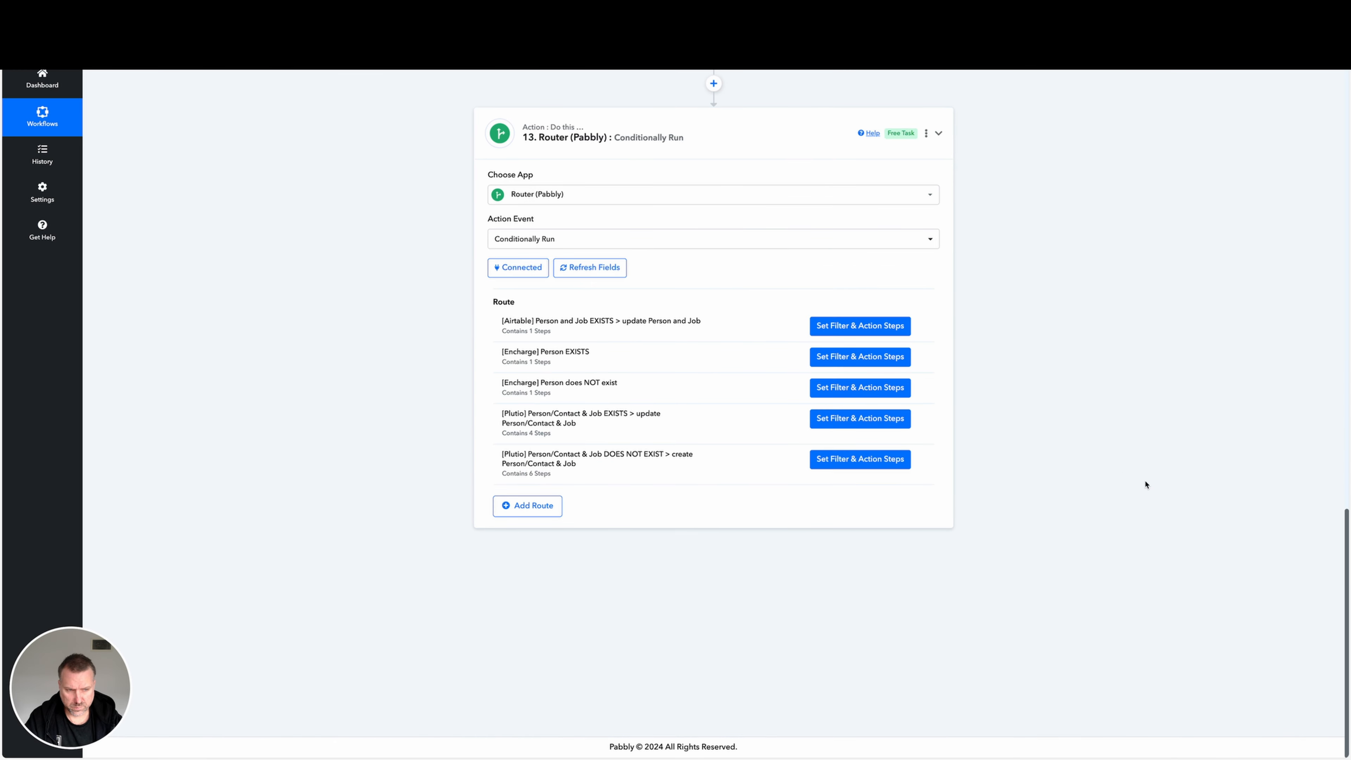
In the Pabbly workflow, open the Plutio route for a non-existing person and job, expand its step 7 Update action and select the whole Raw JSON.
scroll(1145, 484, "up", 20)
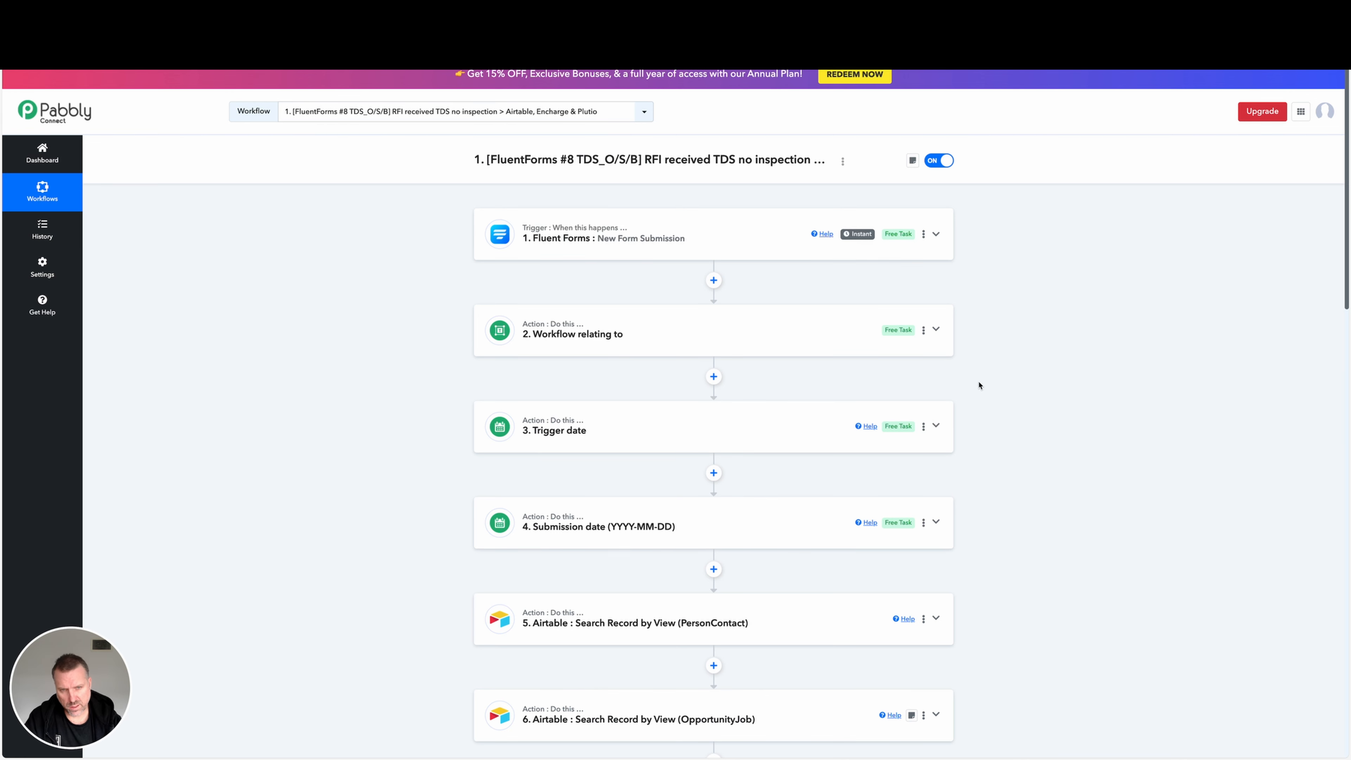
scroll(994, 360, "down", 1)
scroll(995, 359, "down", 6)
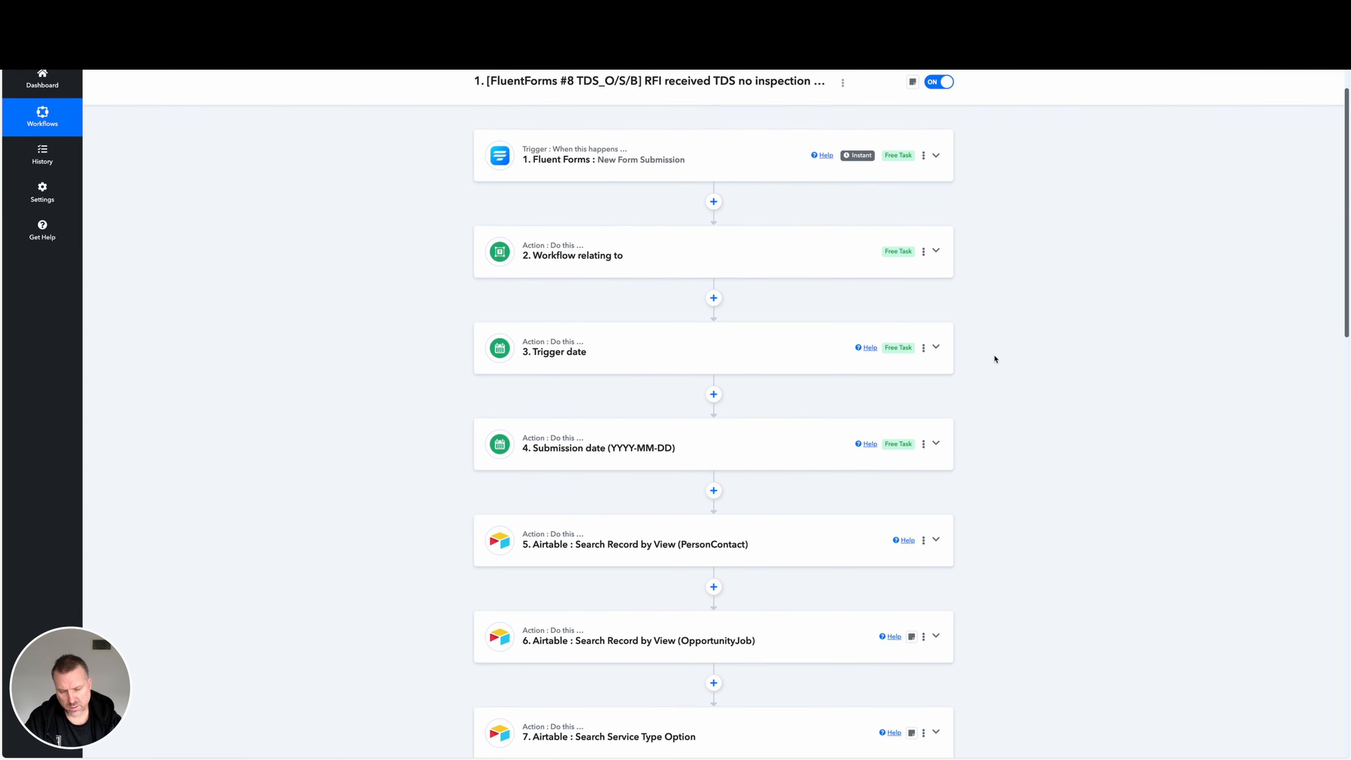
scroll(995, 364, "down", 6)
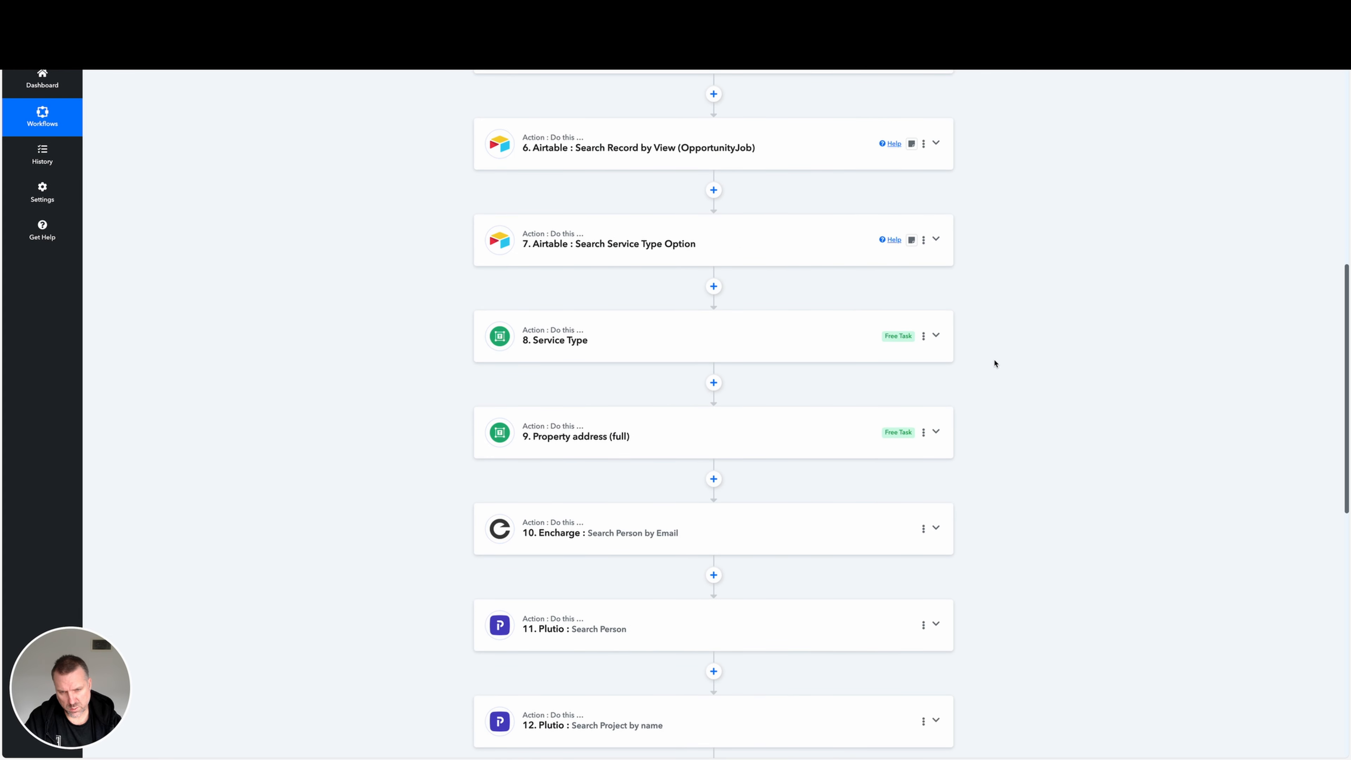
scroll(995, 363, "down", 8)
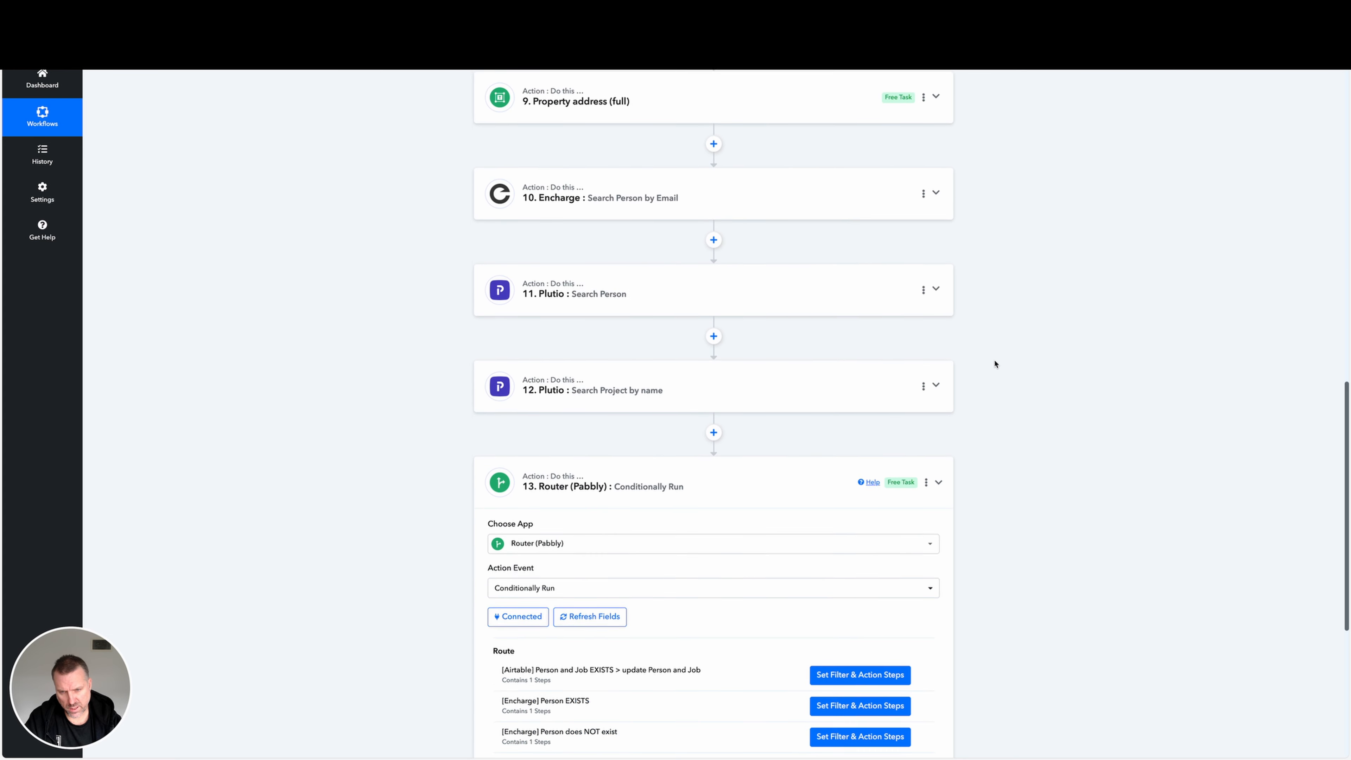
scroll(995, 363, "down", 5)
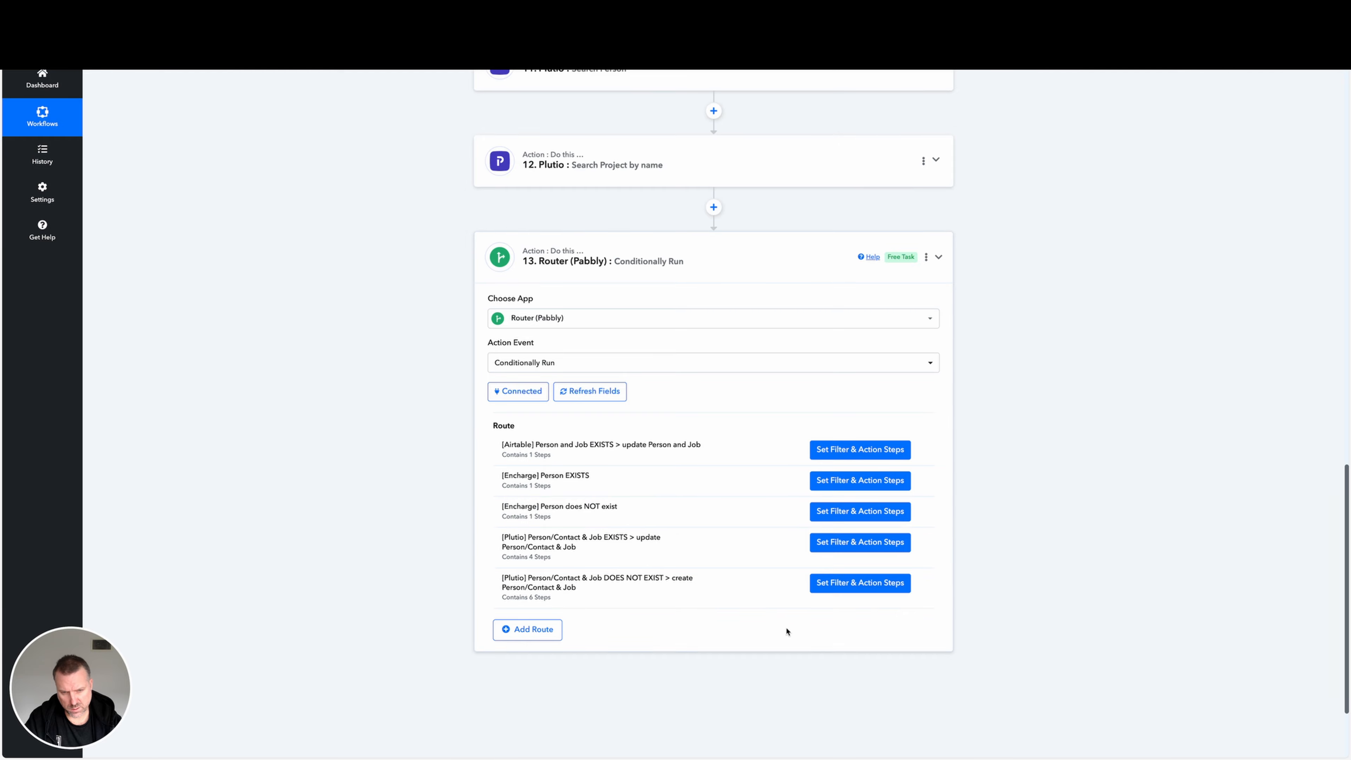
left_click(860, 582)
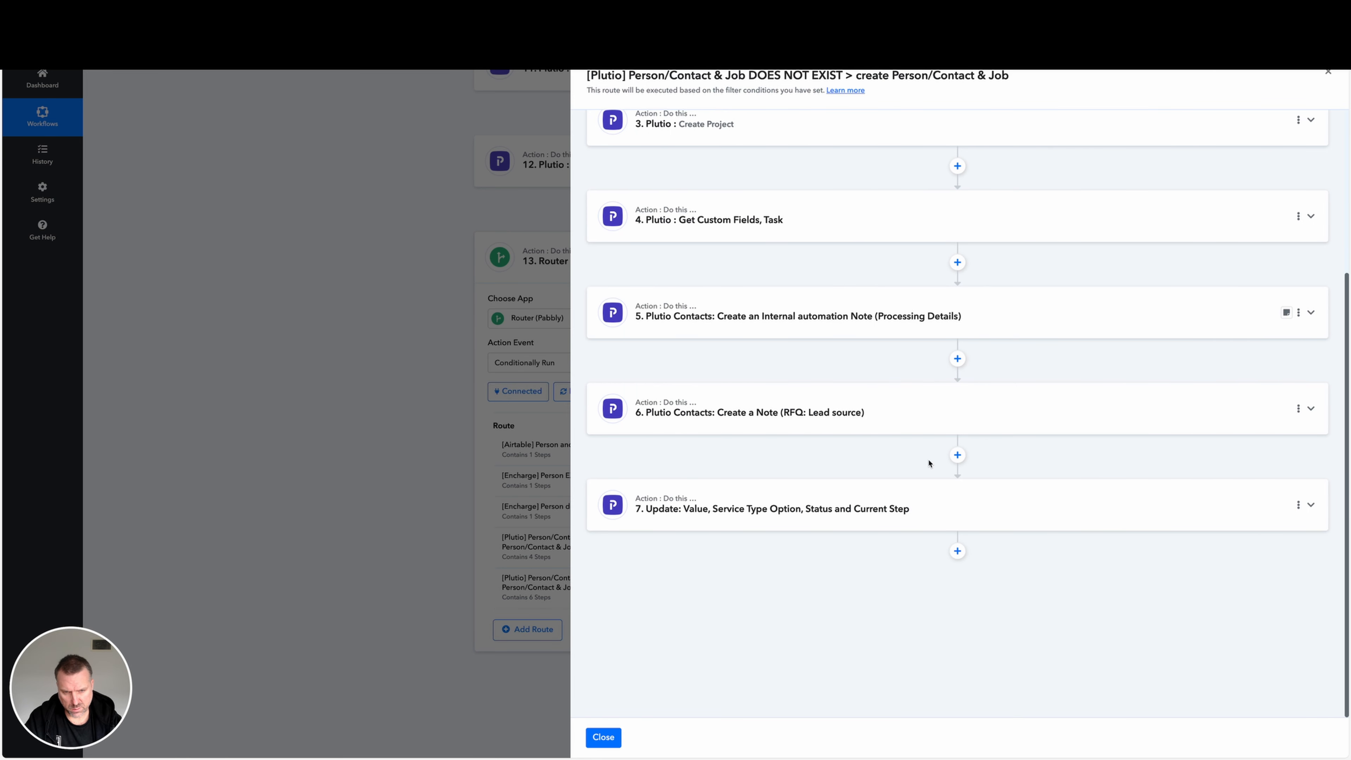
left_click(947, 512)
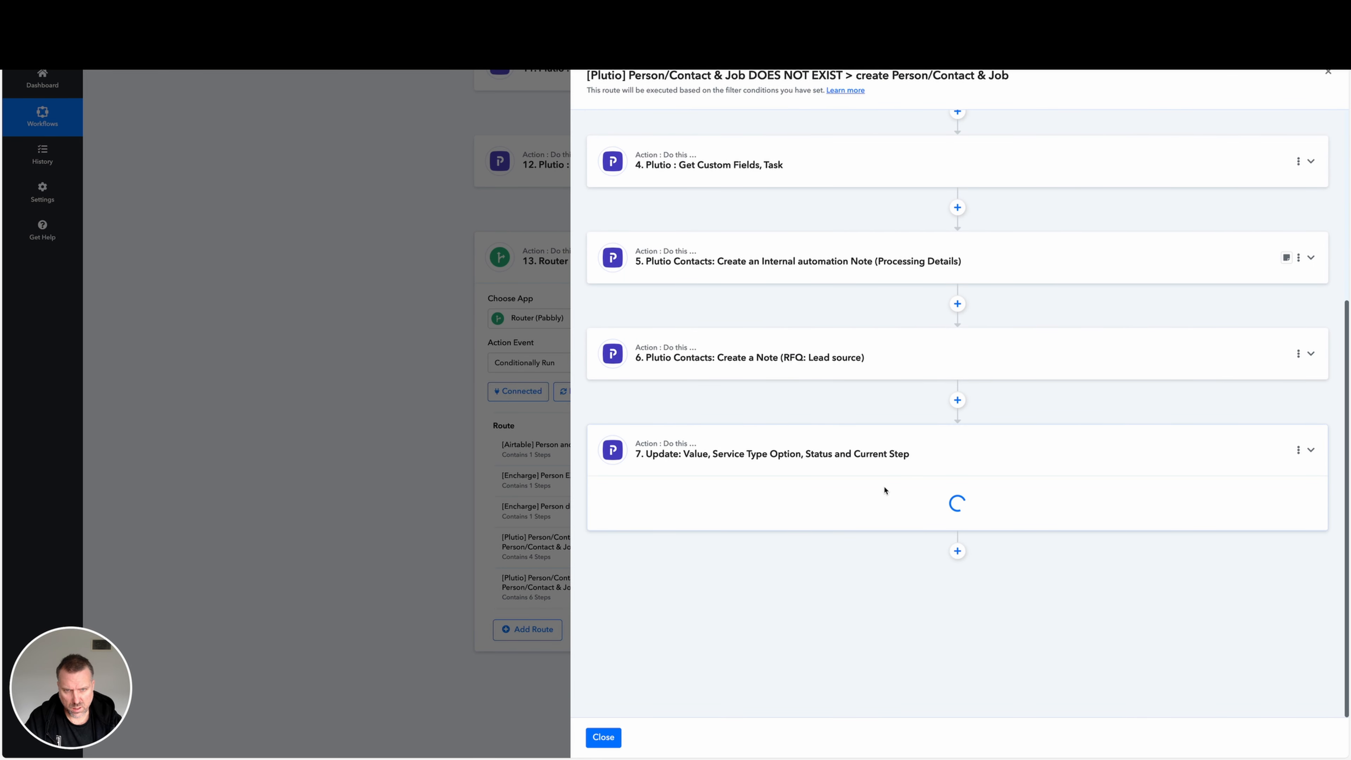
scroll(884, 490, "down", 5)
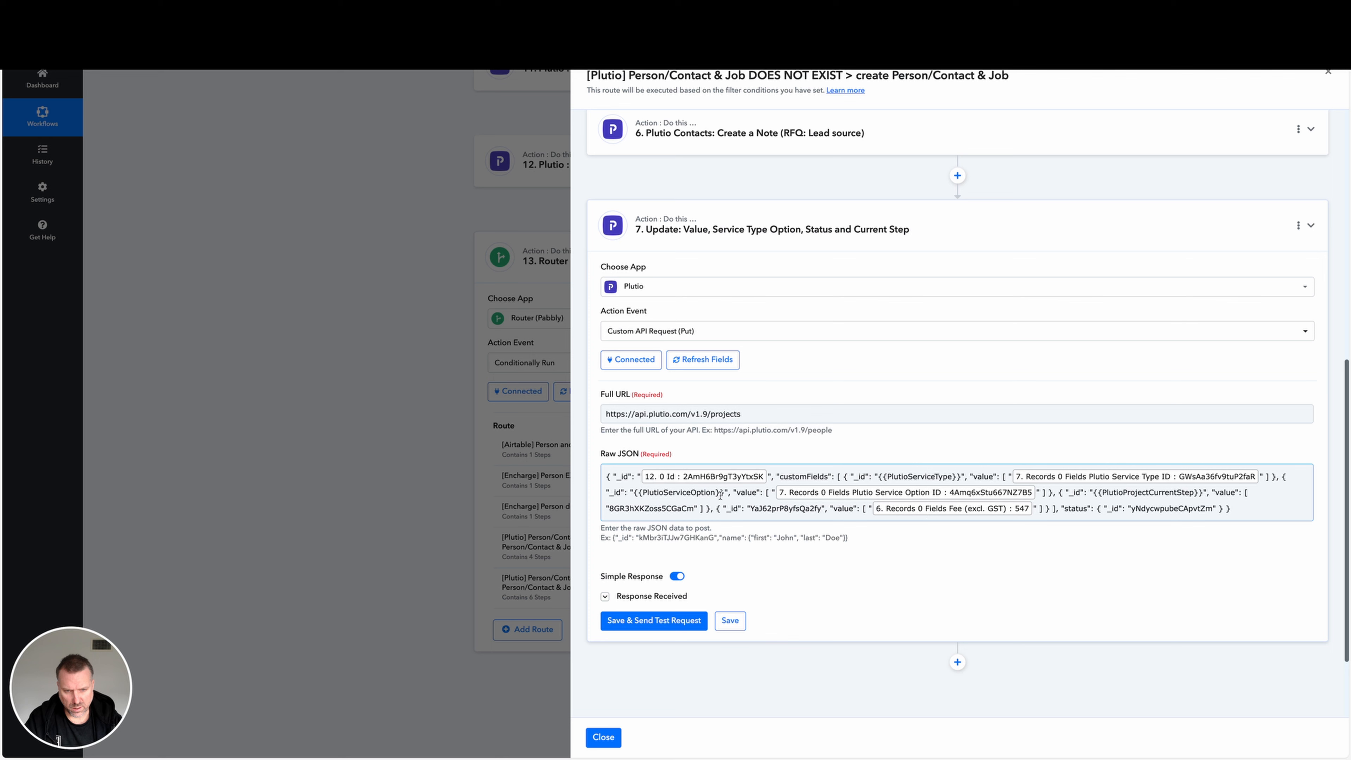
left_click_drag(606, 477, 1268, 507)
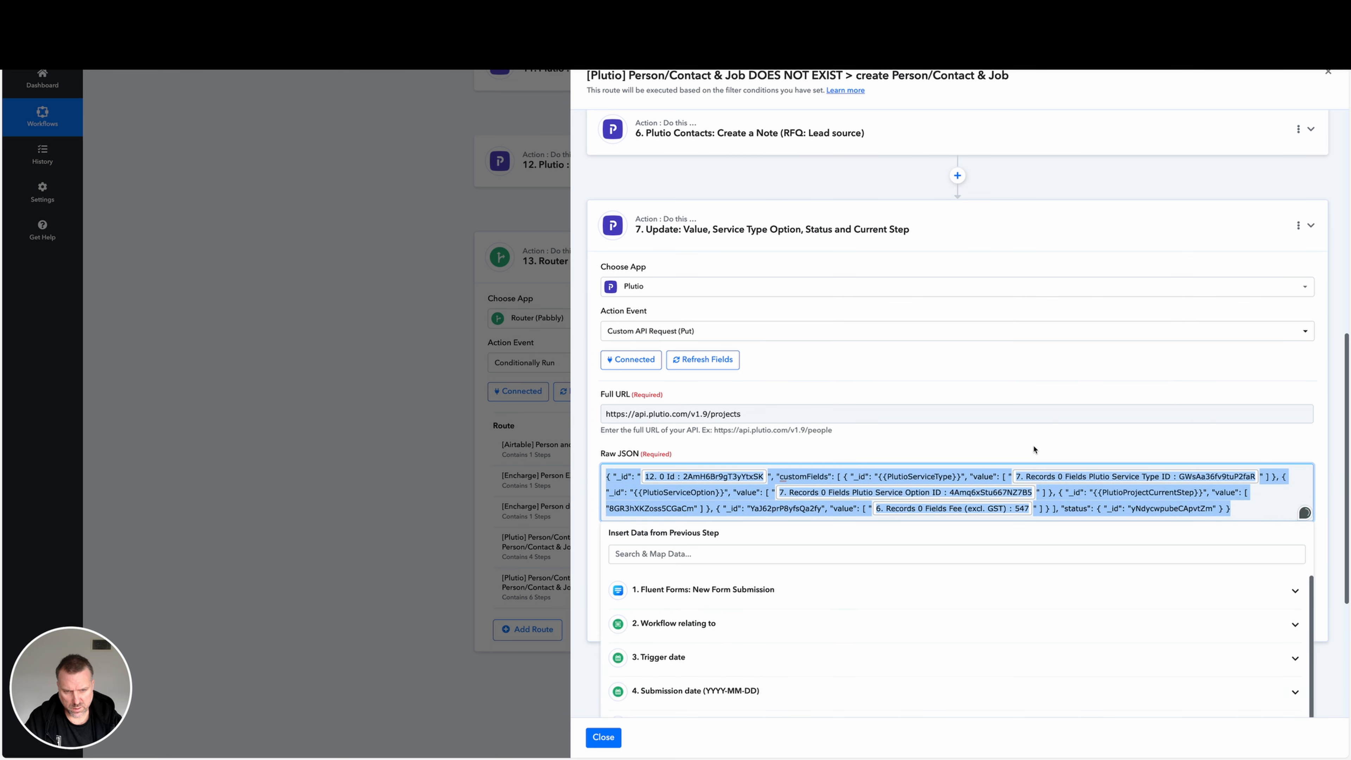
Return to the start of the workflow and collapse the Fluent Forms new submission trigger.
key("super+Tab")
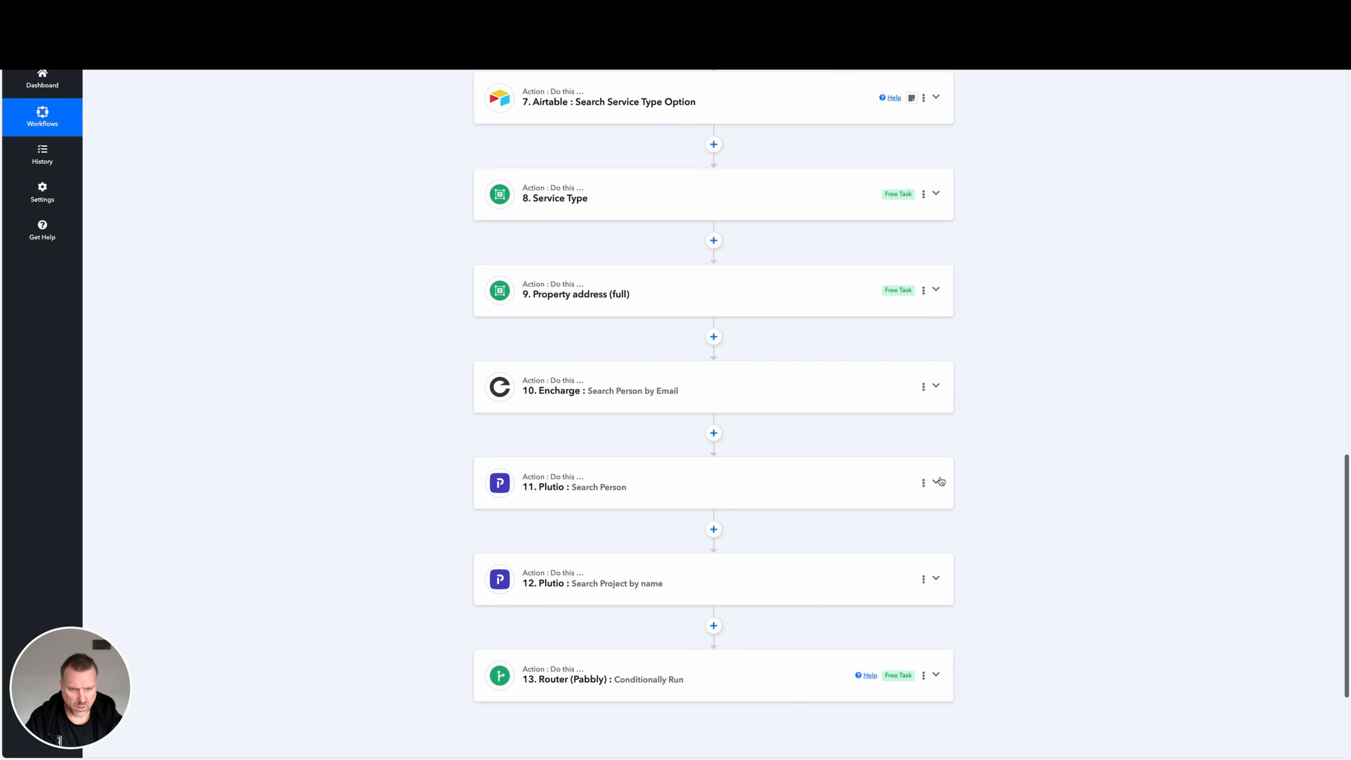
scroll(768, 581, "down", 3)
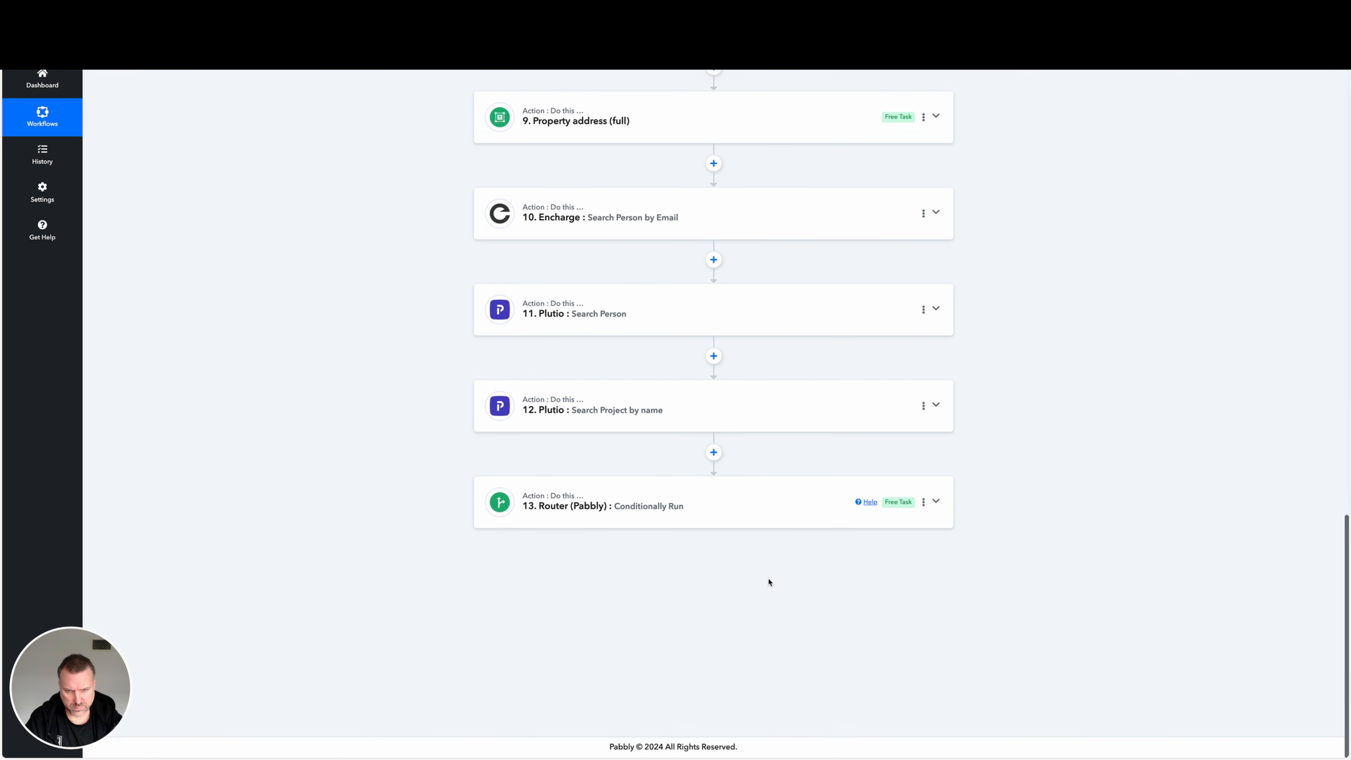
scroll(748, 552, "up", 20)
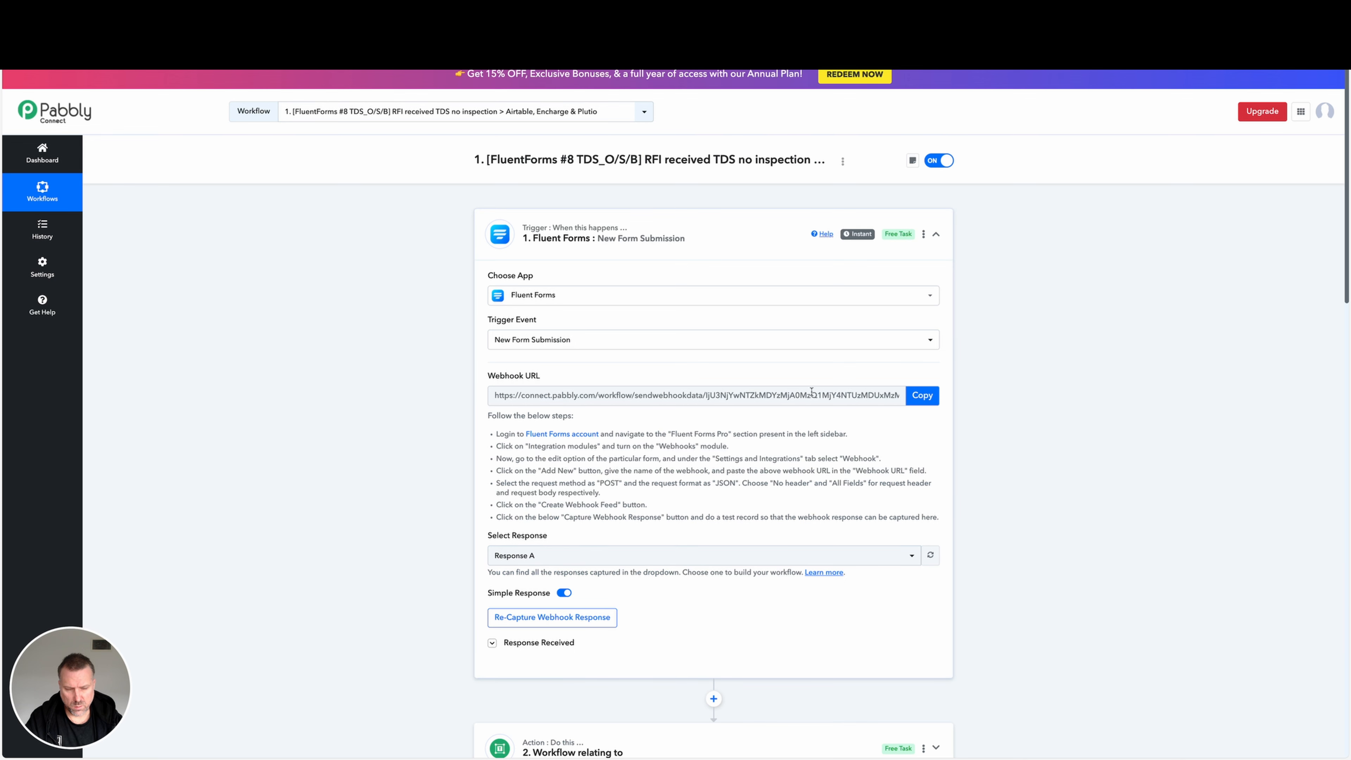
left_click(937, 235)
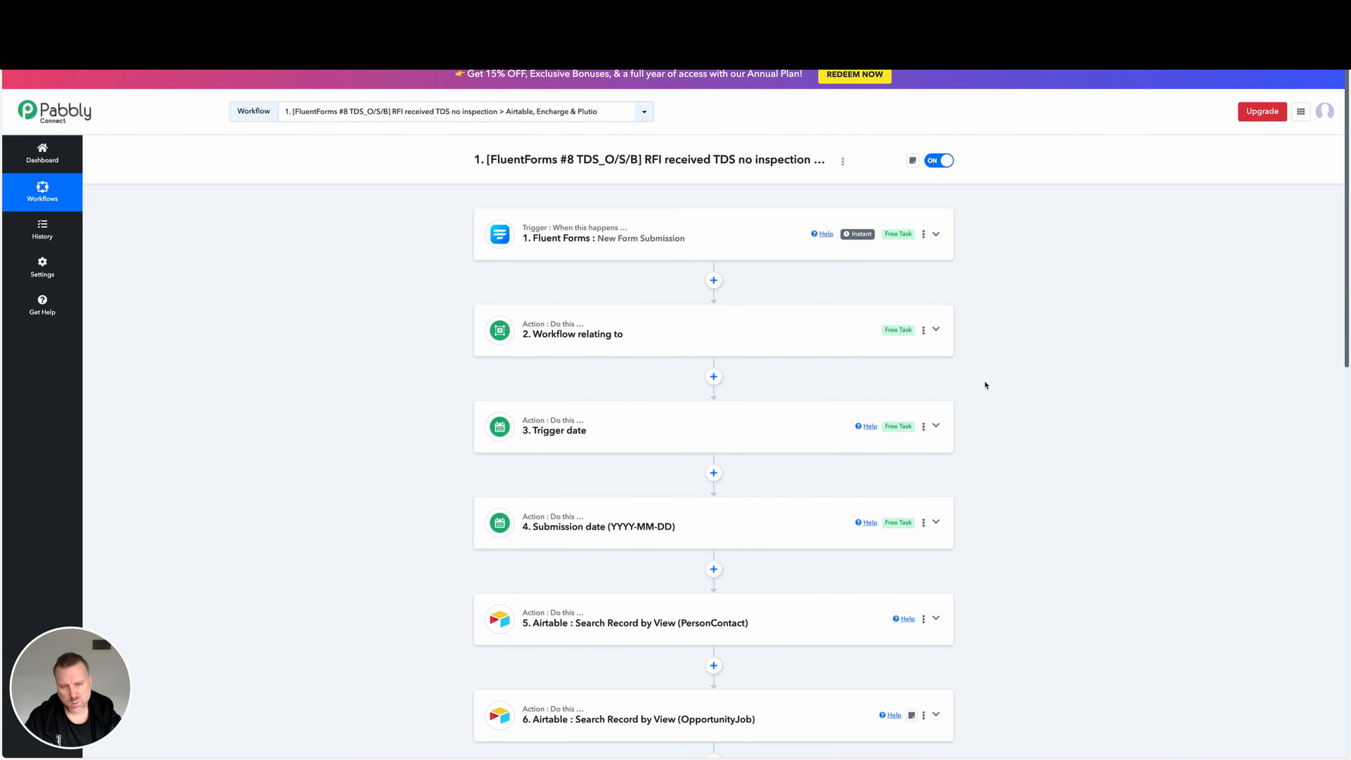
Expand the step 13 router and open the filter and action steps of the Plutio route for a non-existing person and job.
scroll(983, 394, "down", 2)
scroll(983, 400, "down", 10)
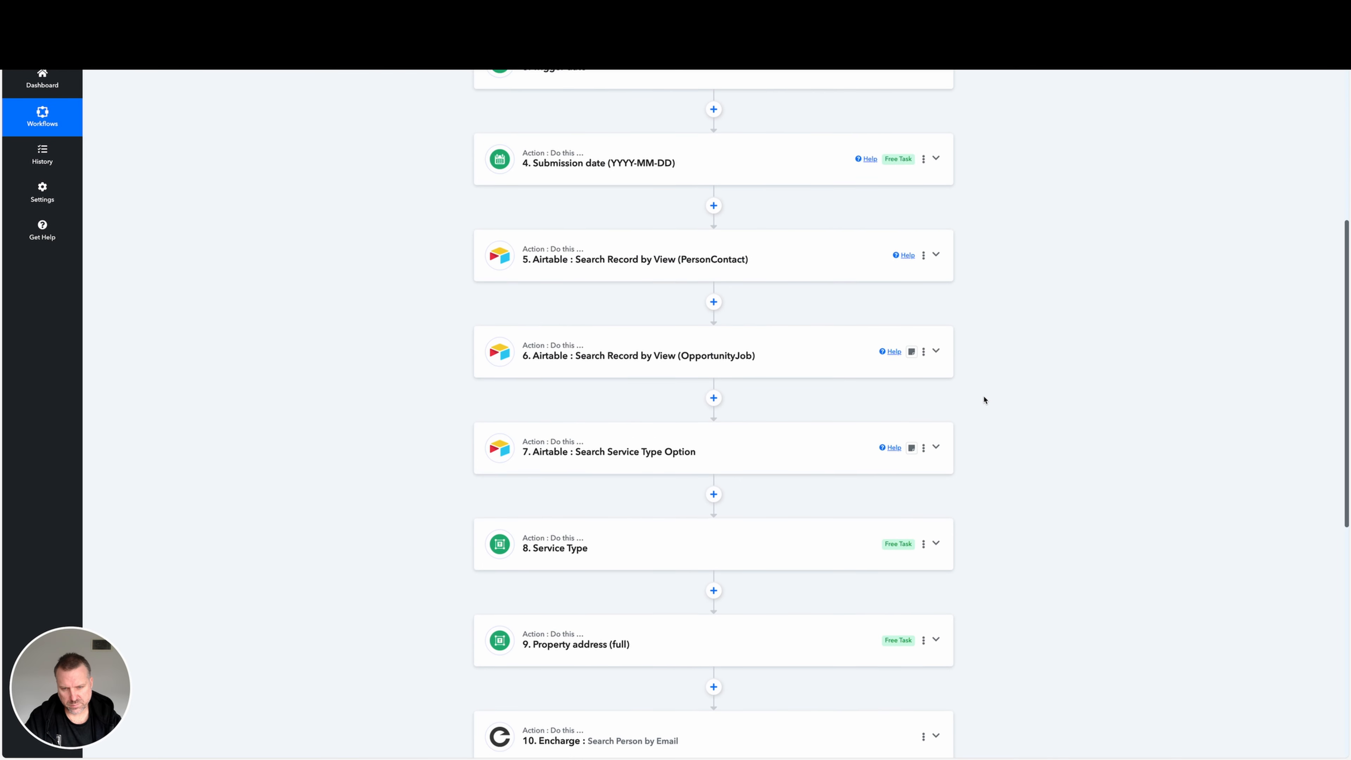
scroll(983, 400, "down", 3)
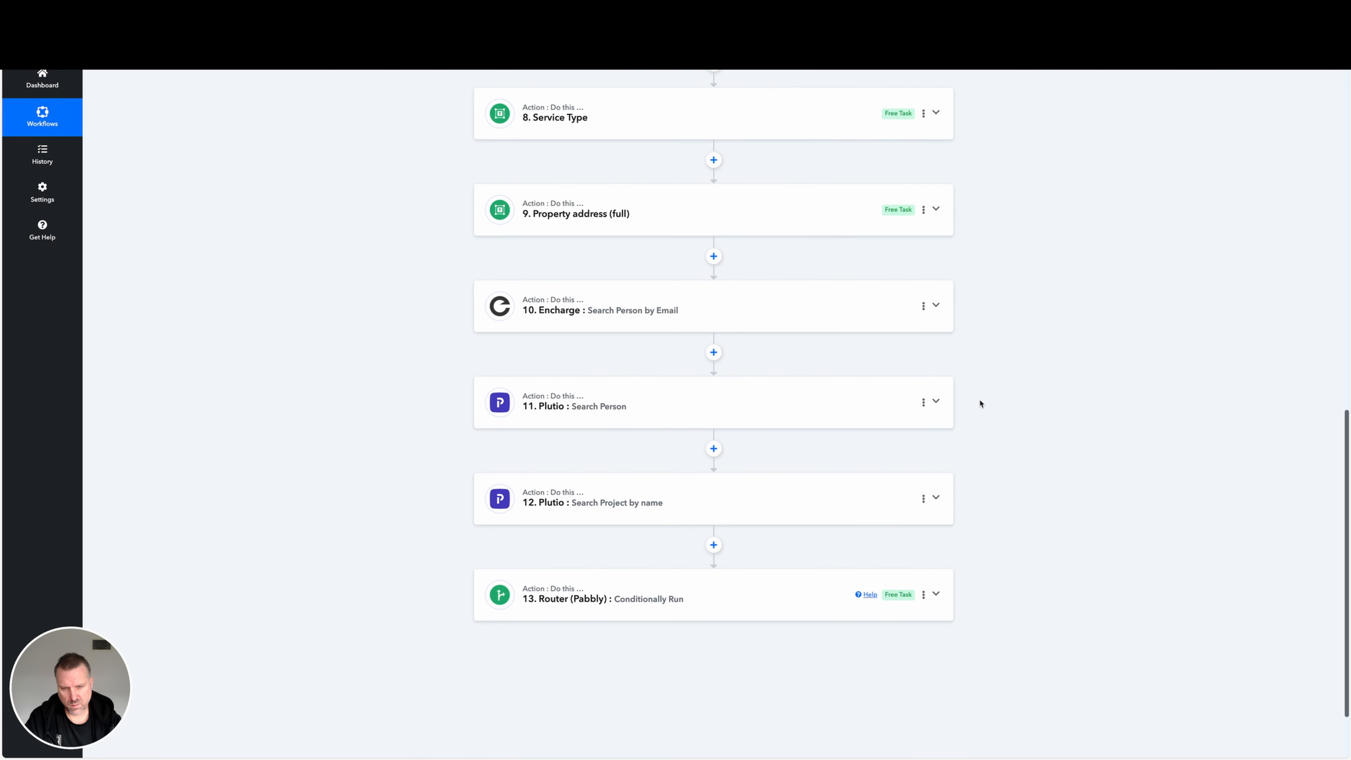
left_click(761, 595)
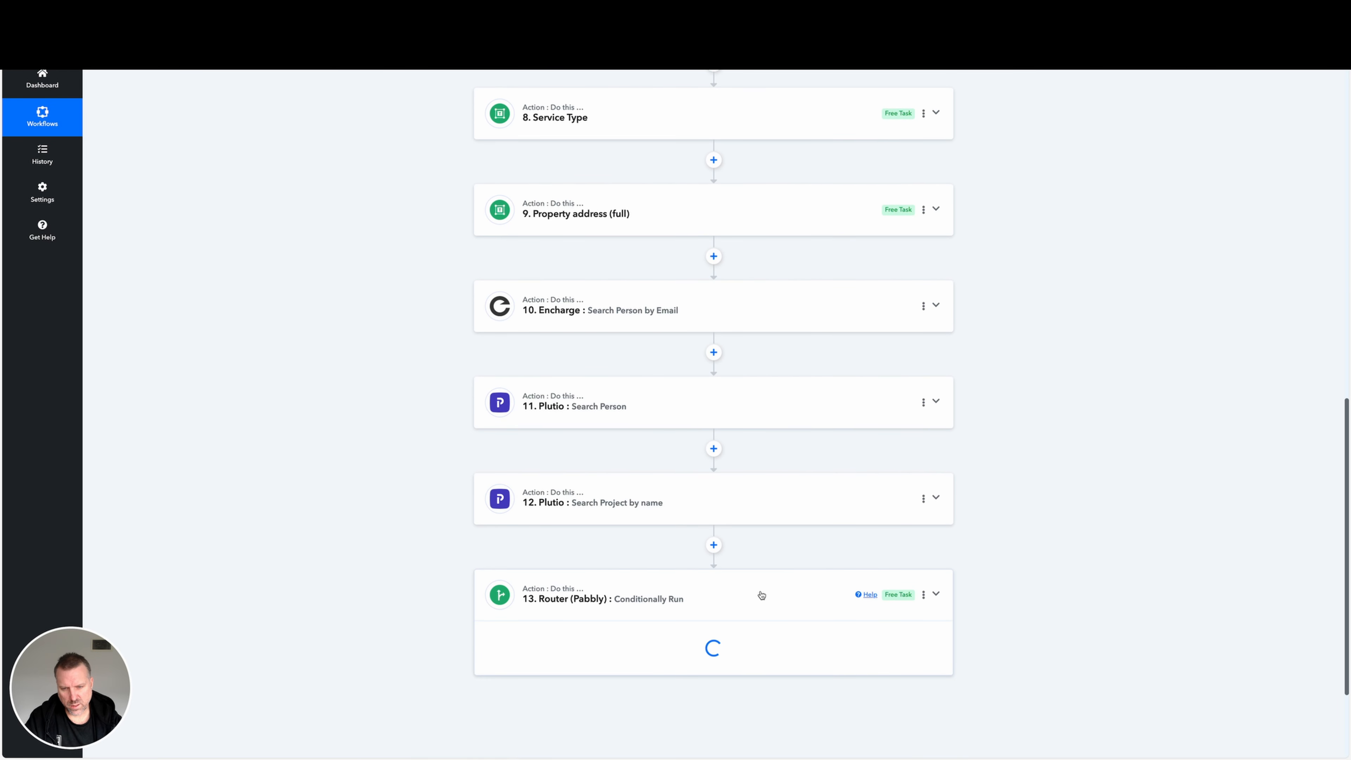
scroll(761, 595, "down", 8)
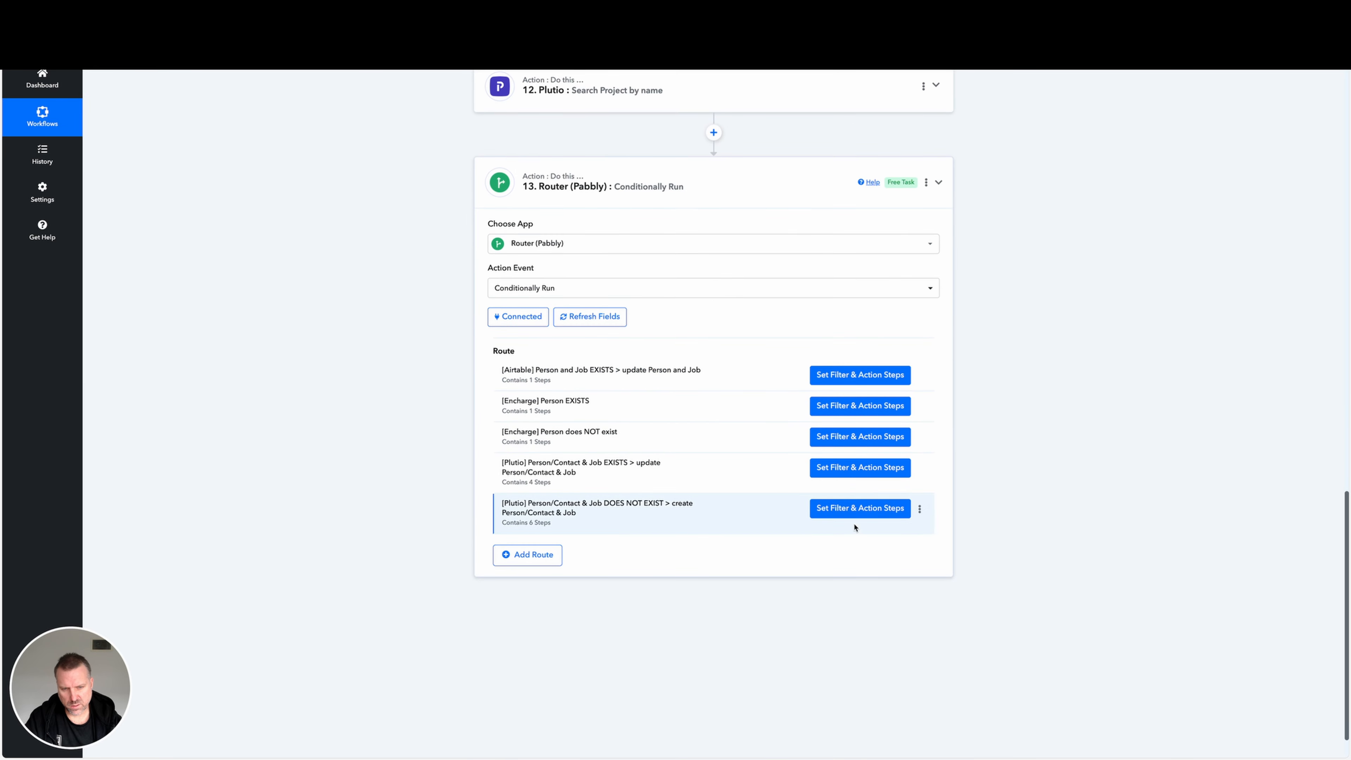
left_click(856, 515)
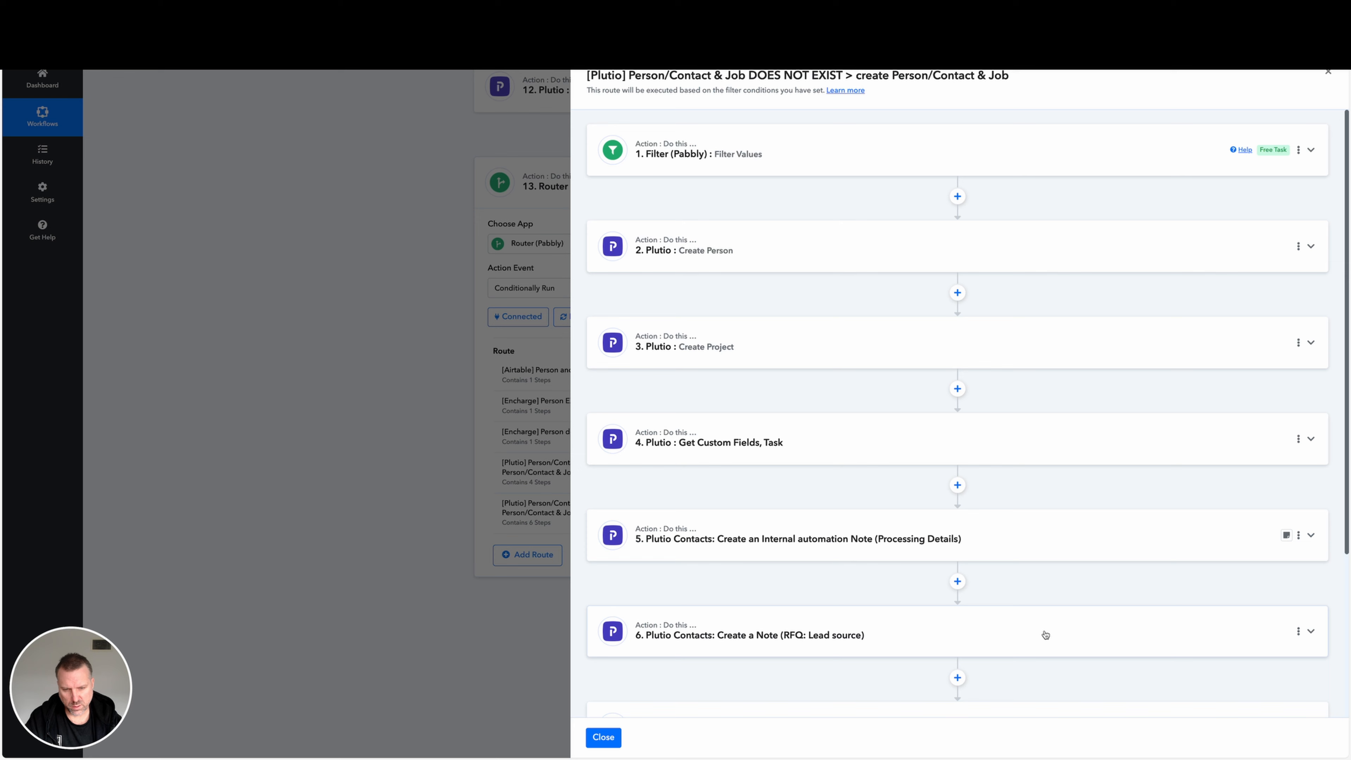
Expand the route's step 6 lead source note and its step 7 update of value, service type option, status and current step.
left_click(1045, 635)
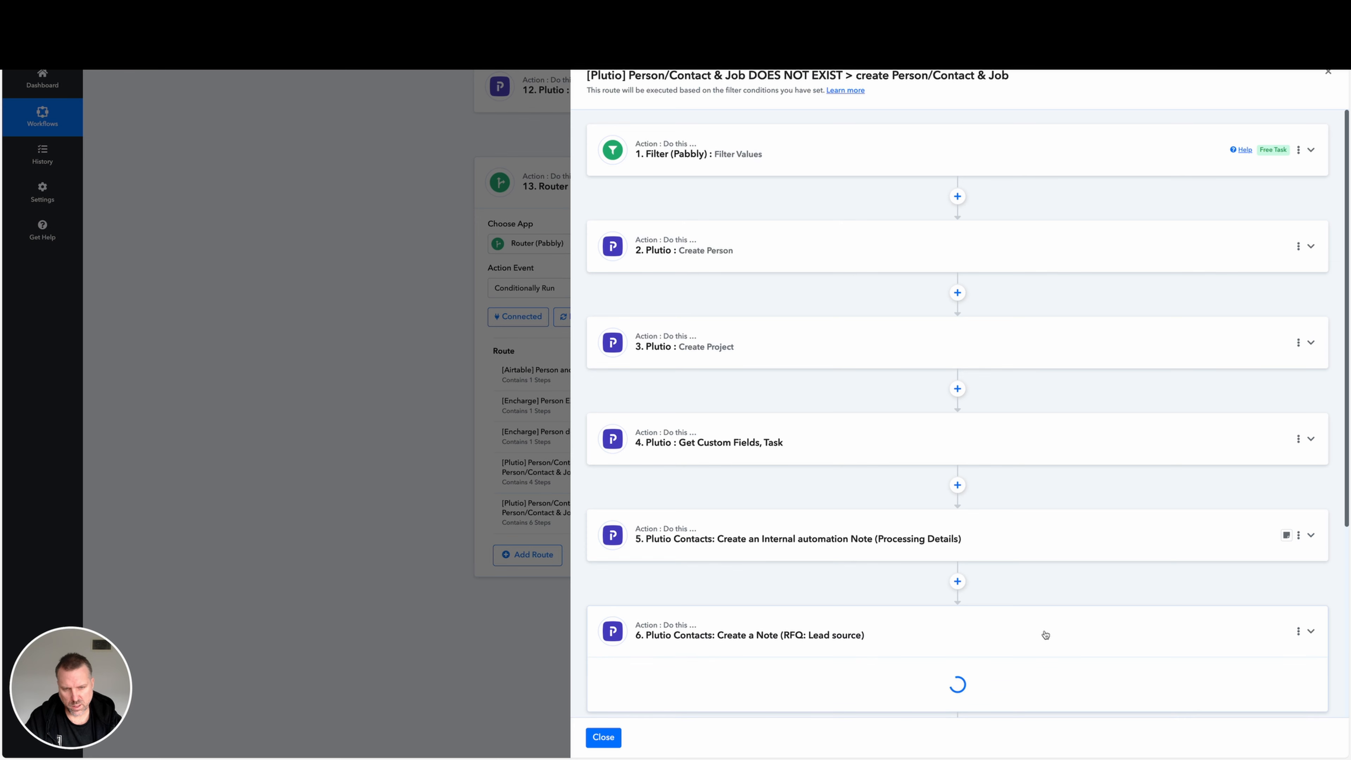
scroll(1045, 633, "down", 6)
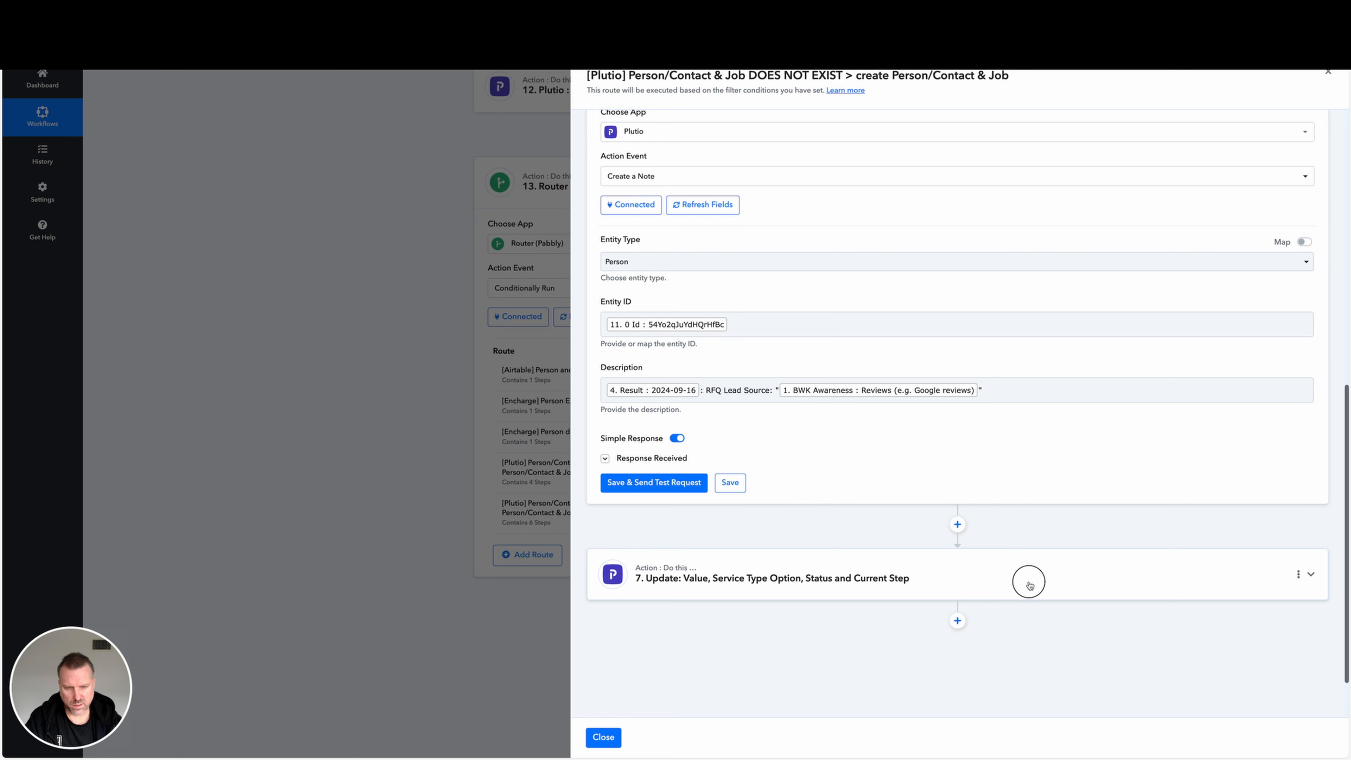
left_click(1029, 584)
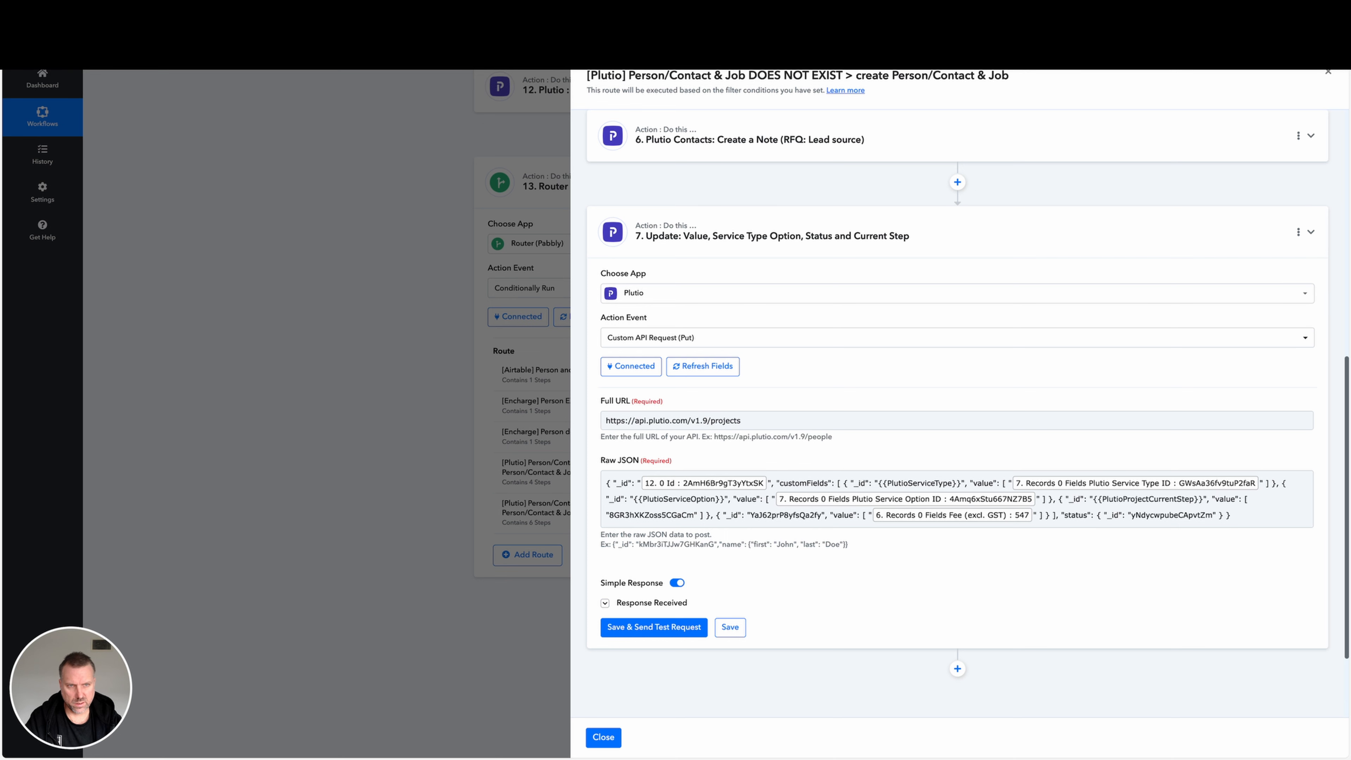
Leave the Plutio route, return to the start of the workflow and collapse the Fluent Forms trigger.
mouse_move(990, 622)
left_mouse_down()
mouse_move(1064, 508)
mouse_move(657, 519)
mouse_move(1151, 539)
mouse_move(1160, 528)
left_mouse_up()
mouse_move(811, 602)
left_mouse_down()
mouse_move(718, 484)
mouse_move(812, 490)
mouse_move(715, 485)
mouse_move(803, 488)
mouse_move(798, 506)
mouse_move(819, 510)
mouse_move(904, 512)
left_mouse_up()
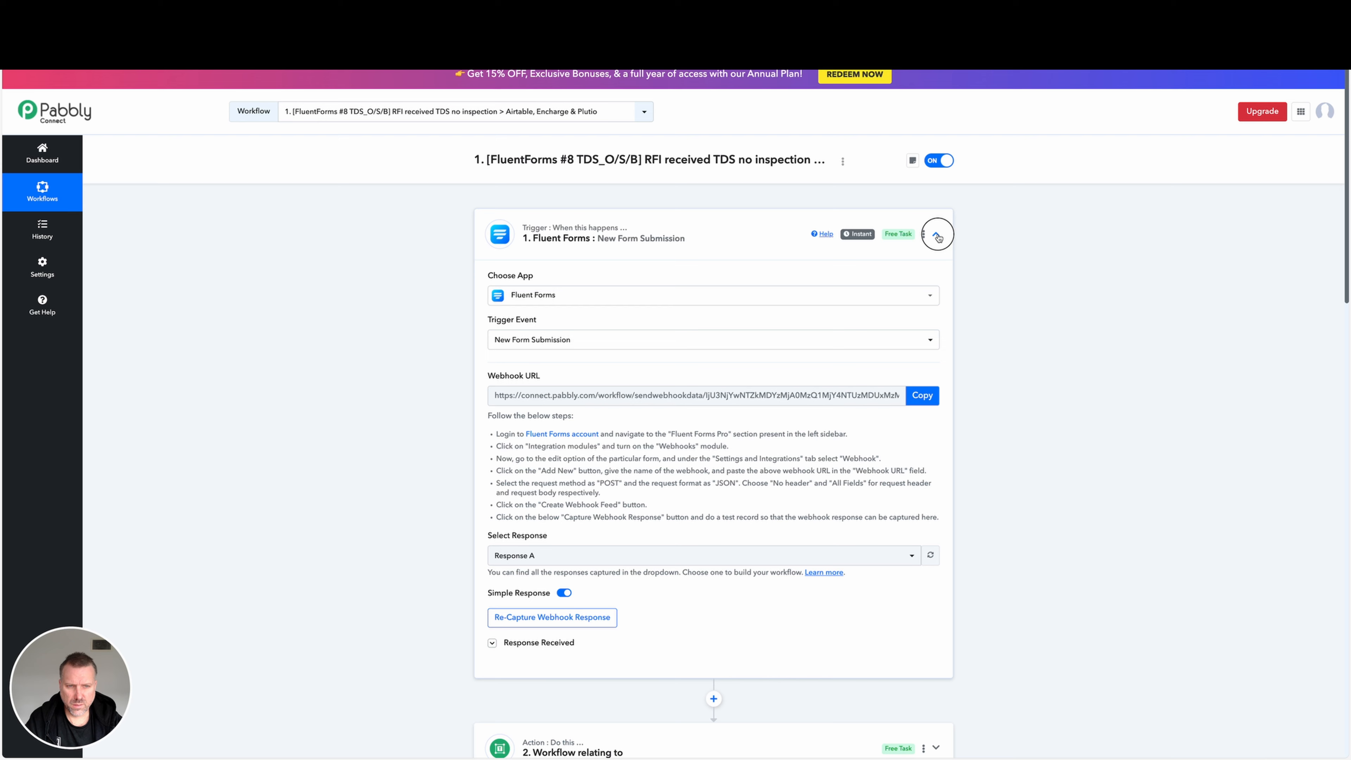
left_click(936, 236)
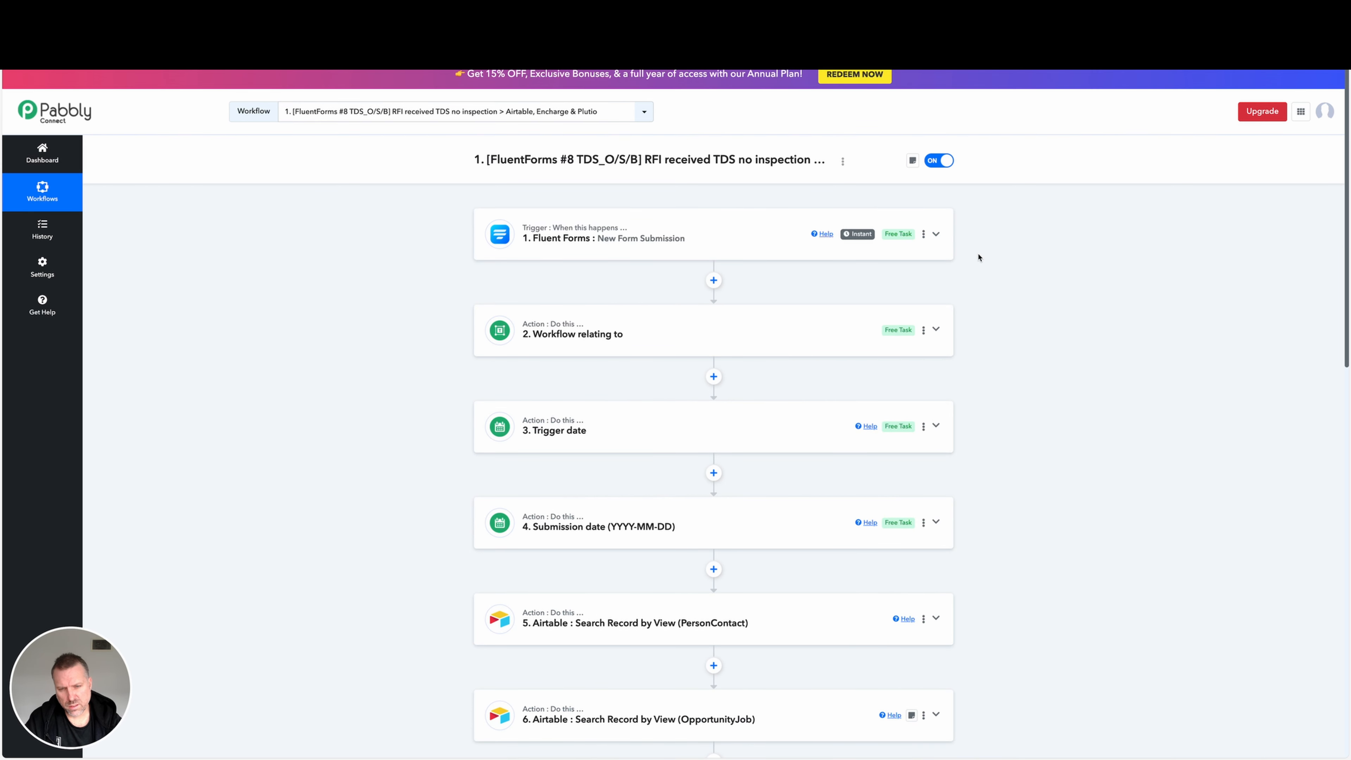
Look over the workflow's sequence of steps from the Fluent Forms trigger to the step 13 router.
scroll(997, 432, "down", 8)
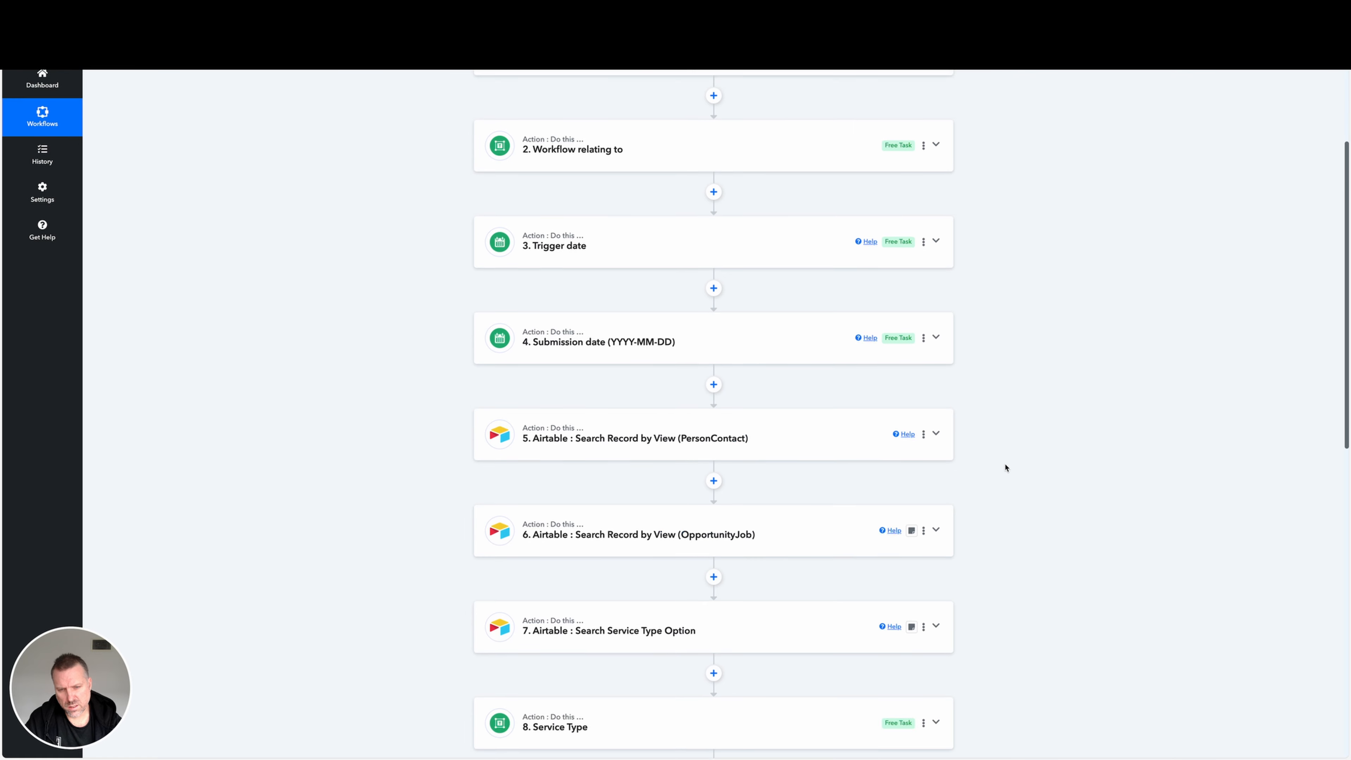
scroll(1006, 470, "down", 4)
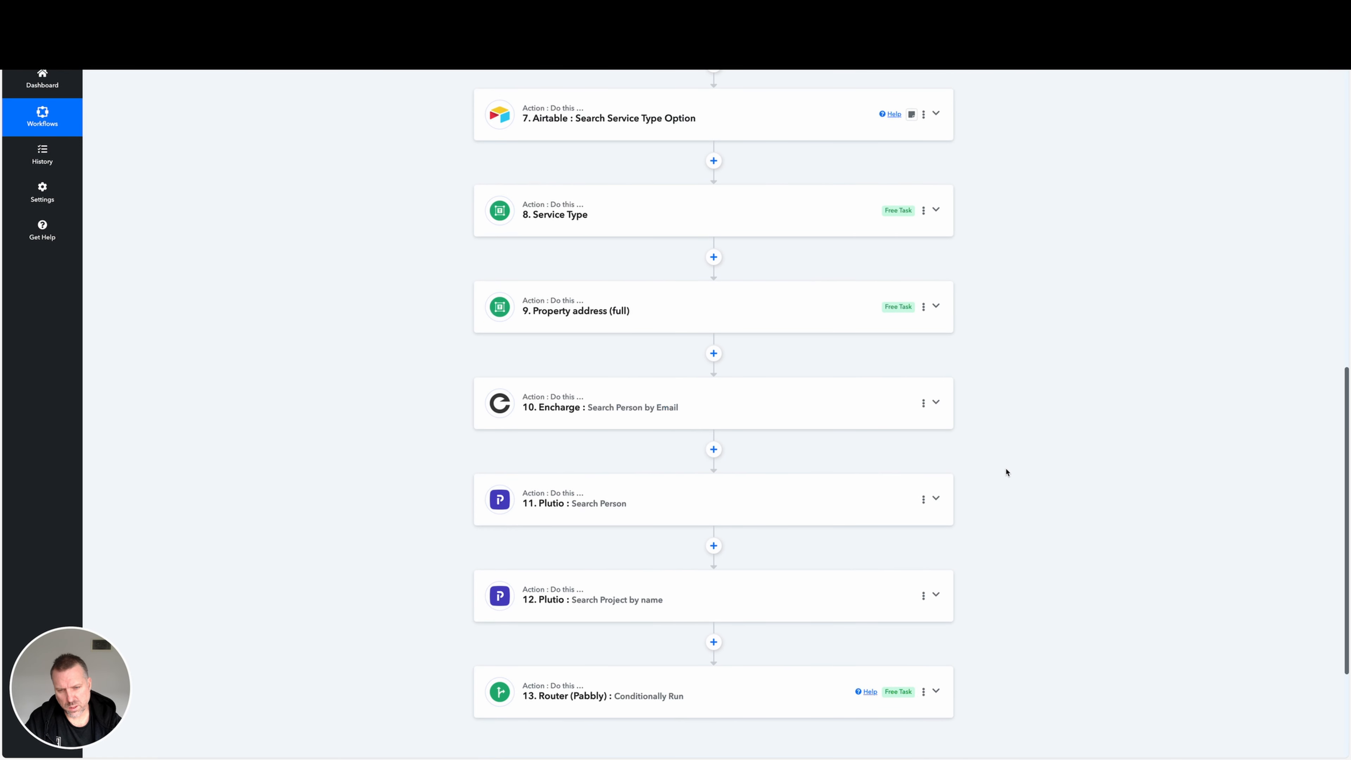
scroll(1007, 470, "up", 12)
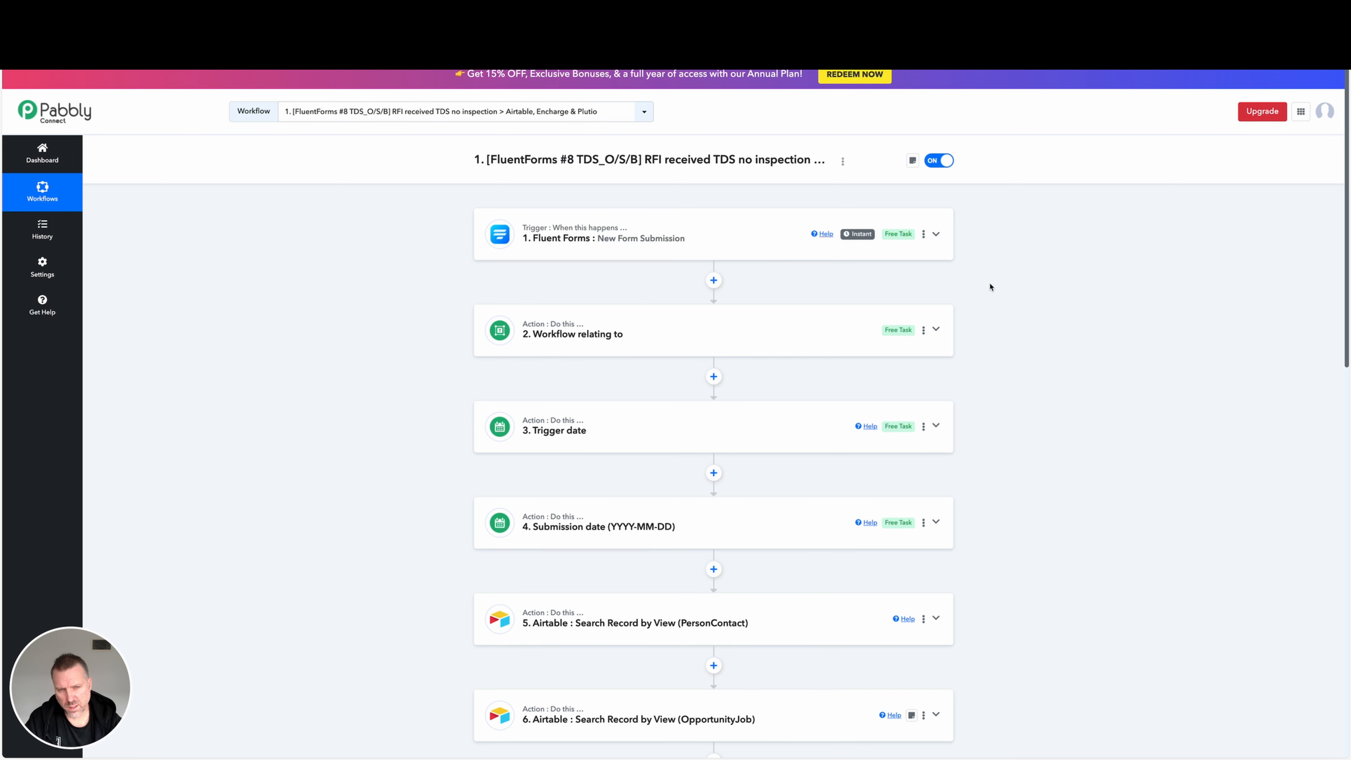
scroll(988, 378, "down", 1)
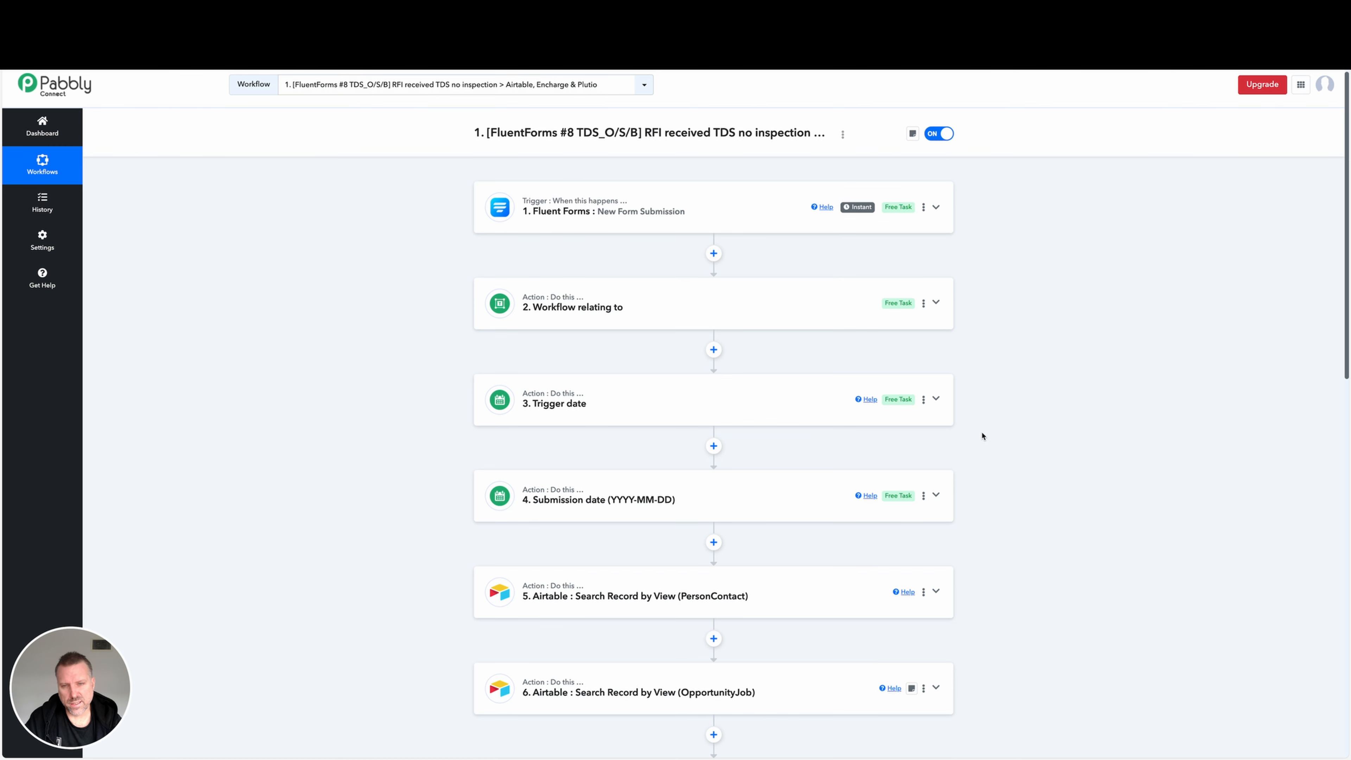
scroll(982, 436, "down", 6)
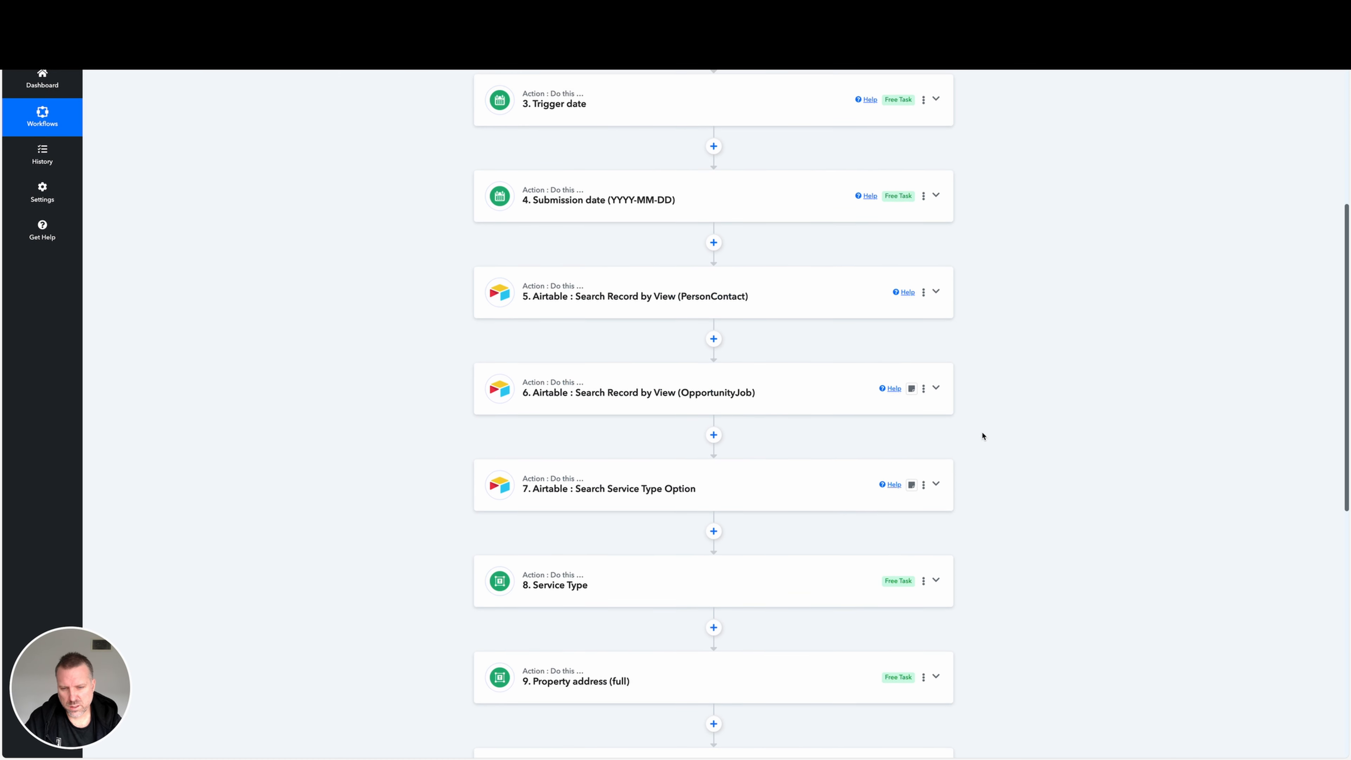
scroll(982, 435, "down", 4)
scroll(983, 436, "down", 5)
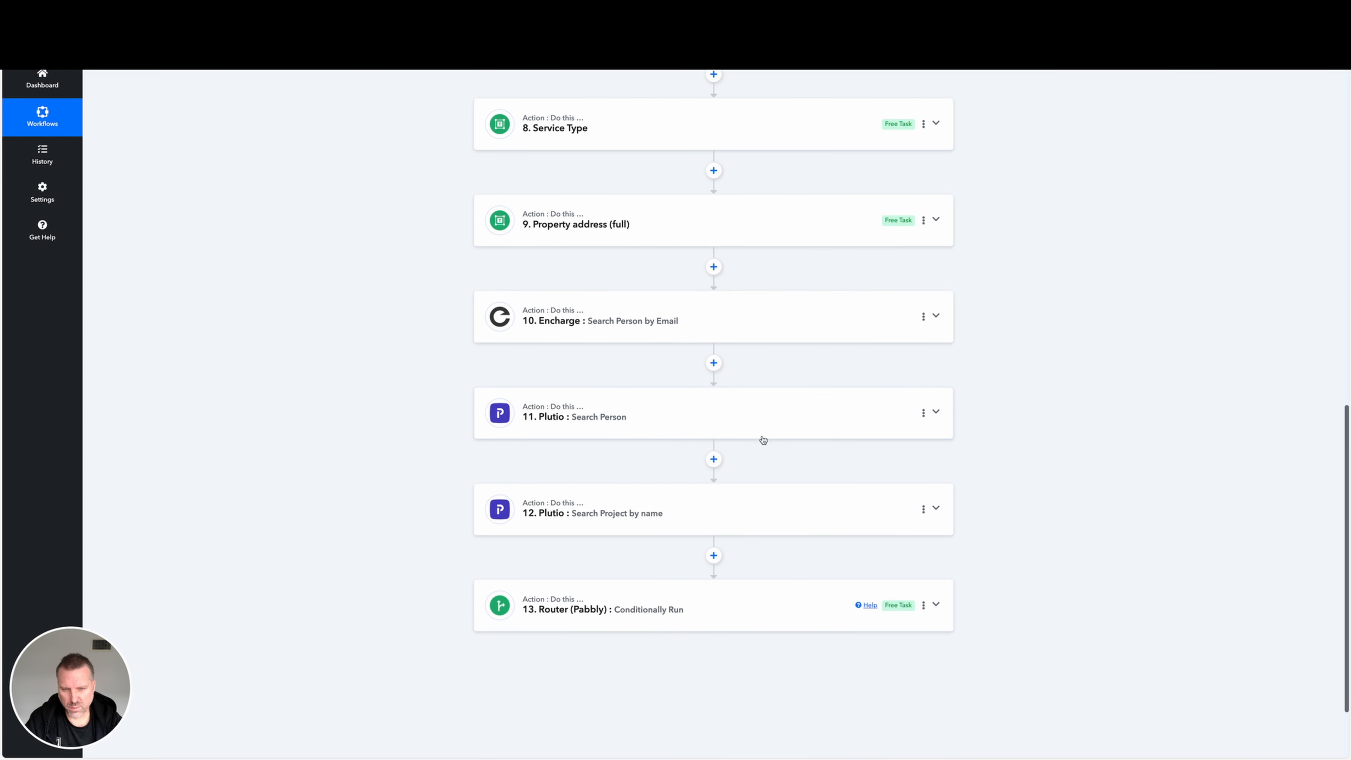
scroll(763, 439, "up", 1)
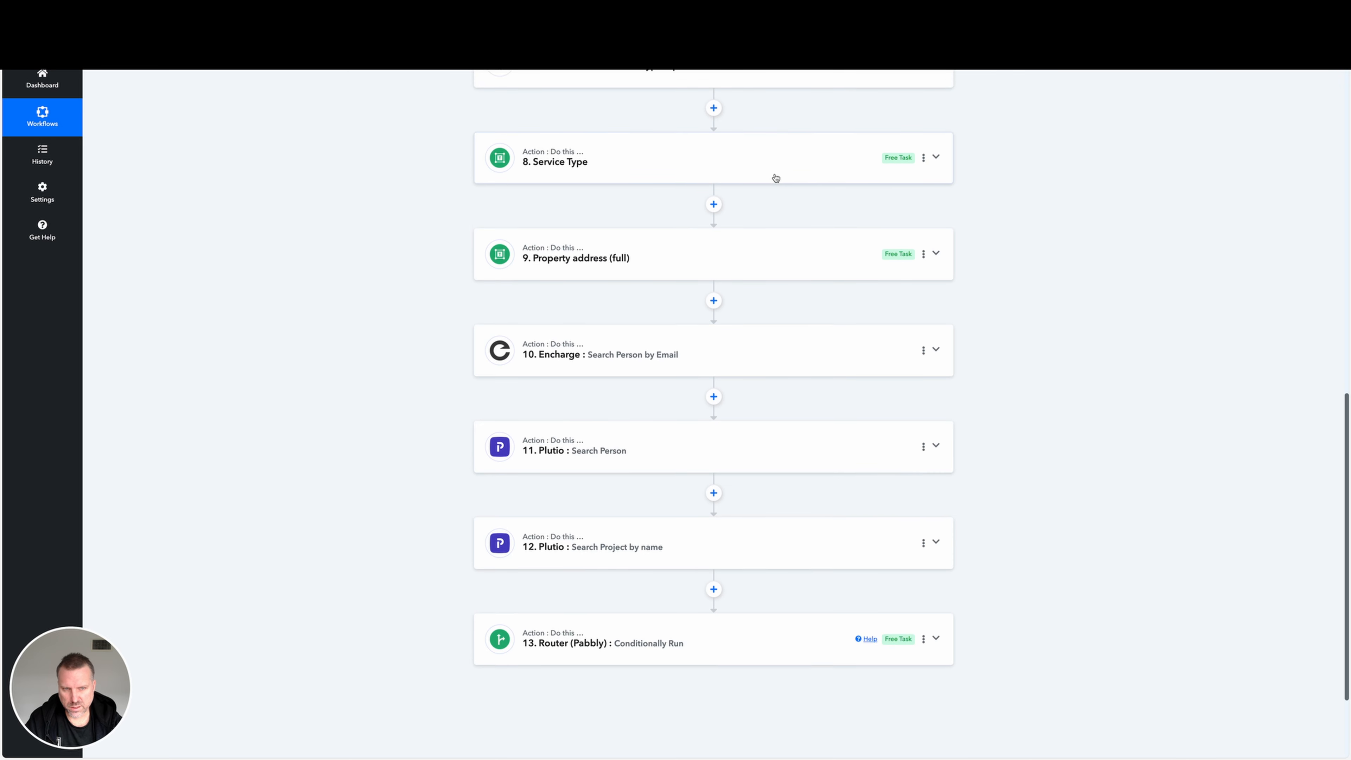
scroll(776, 177, "up", 3)
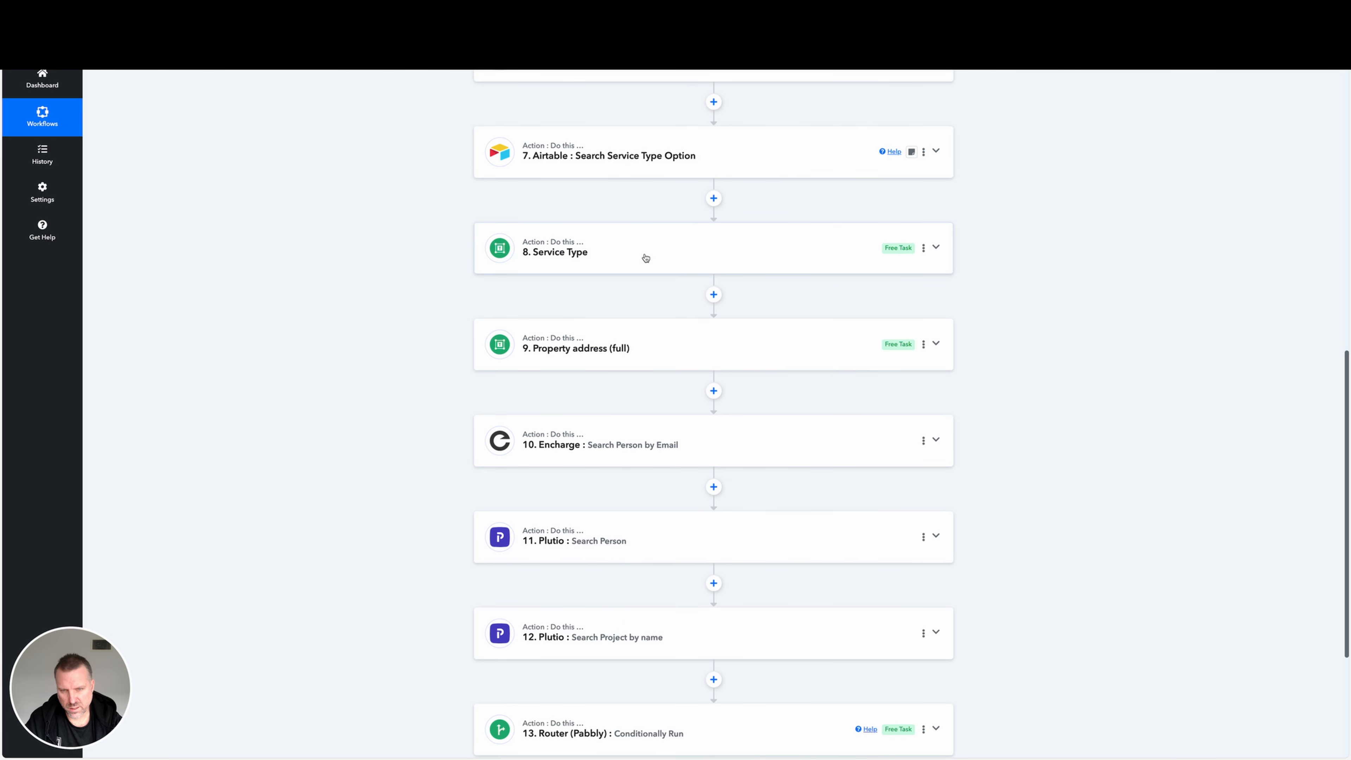
Expand the step 8 Service Type text formatter, examine its String and Transform settings, and collapse it again.
left_click(645, 257)
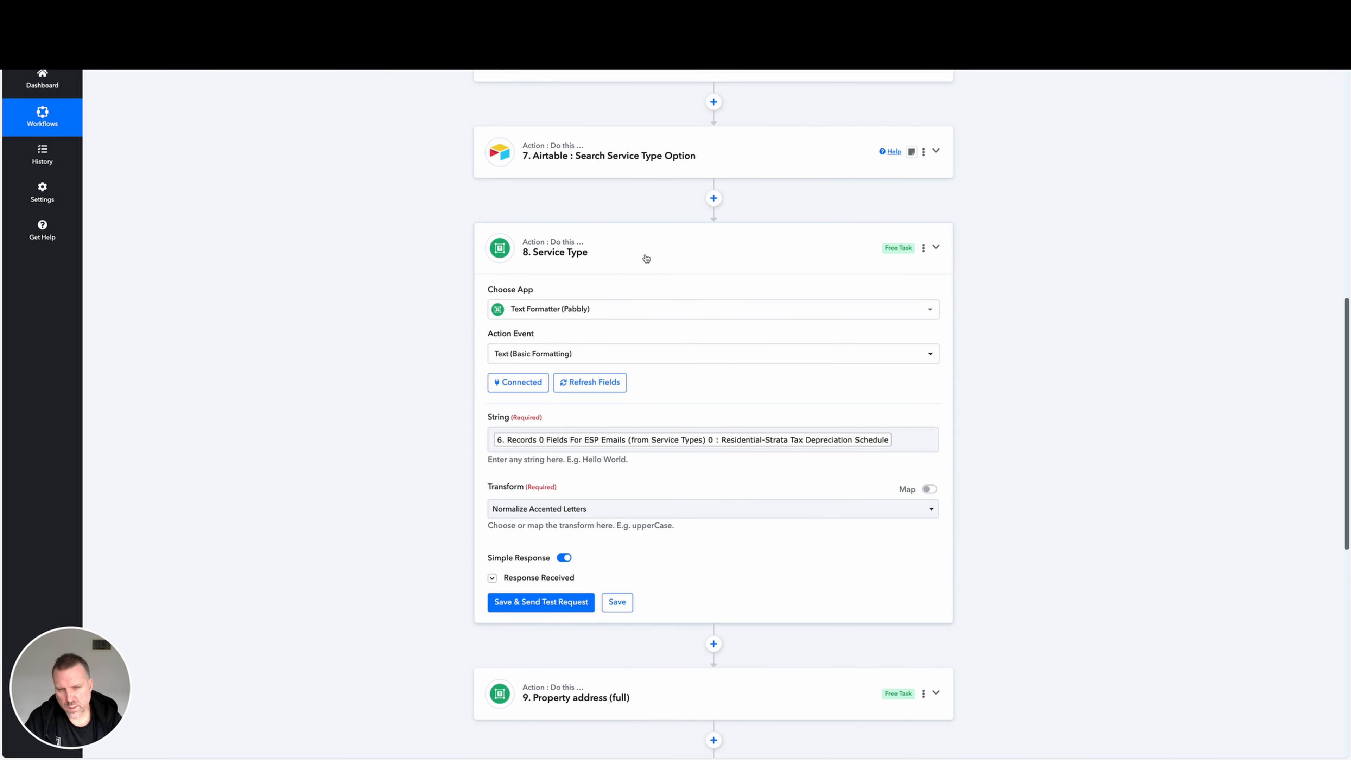
scroll(646, 258, "down", 2)
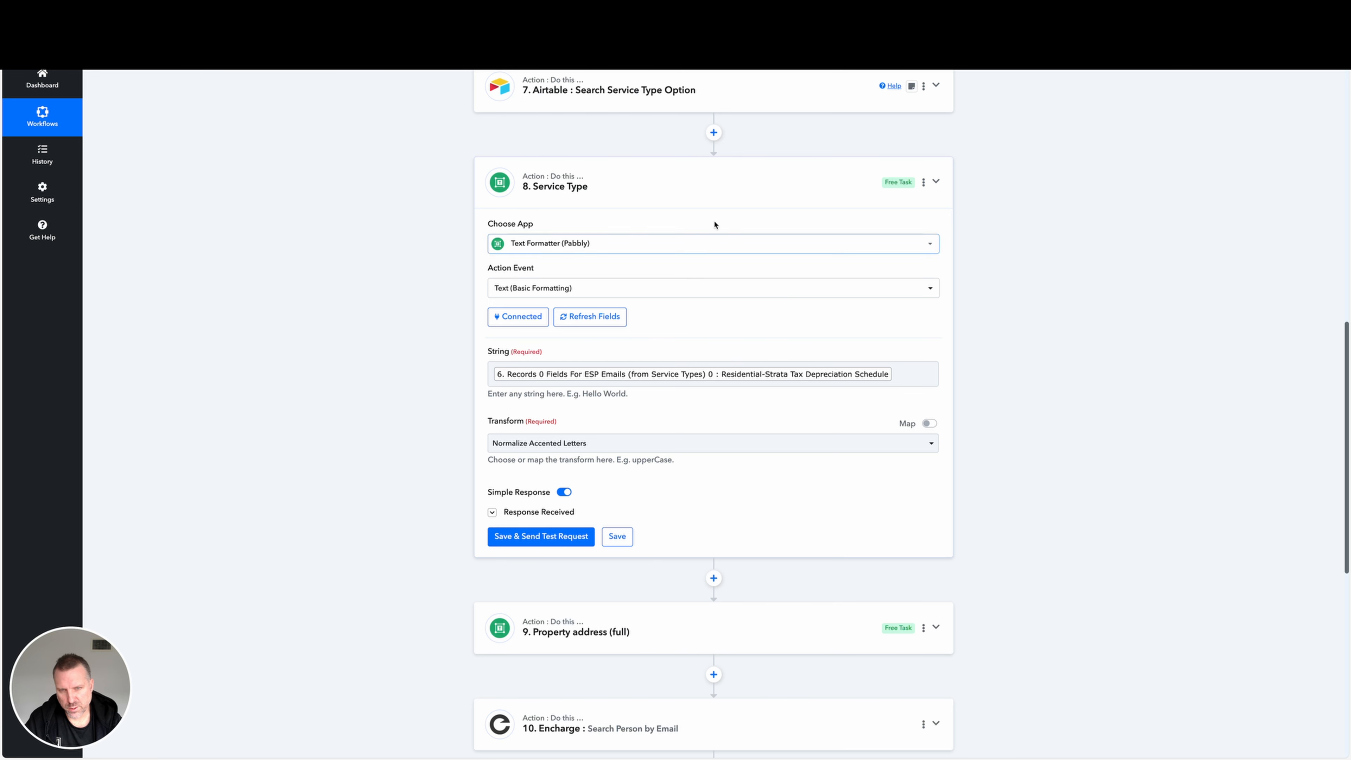
left_click(937, 182)
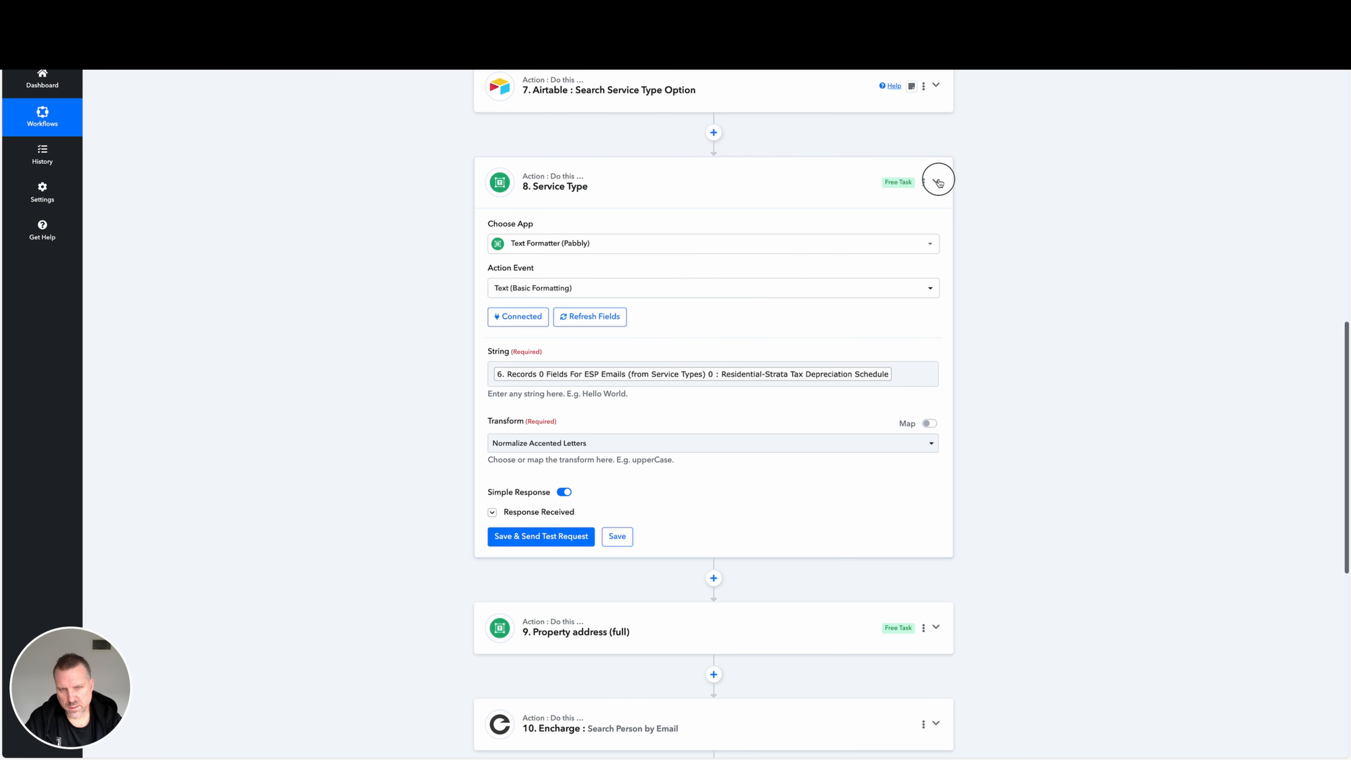
scroll(645, 205, "up", 1)
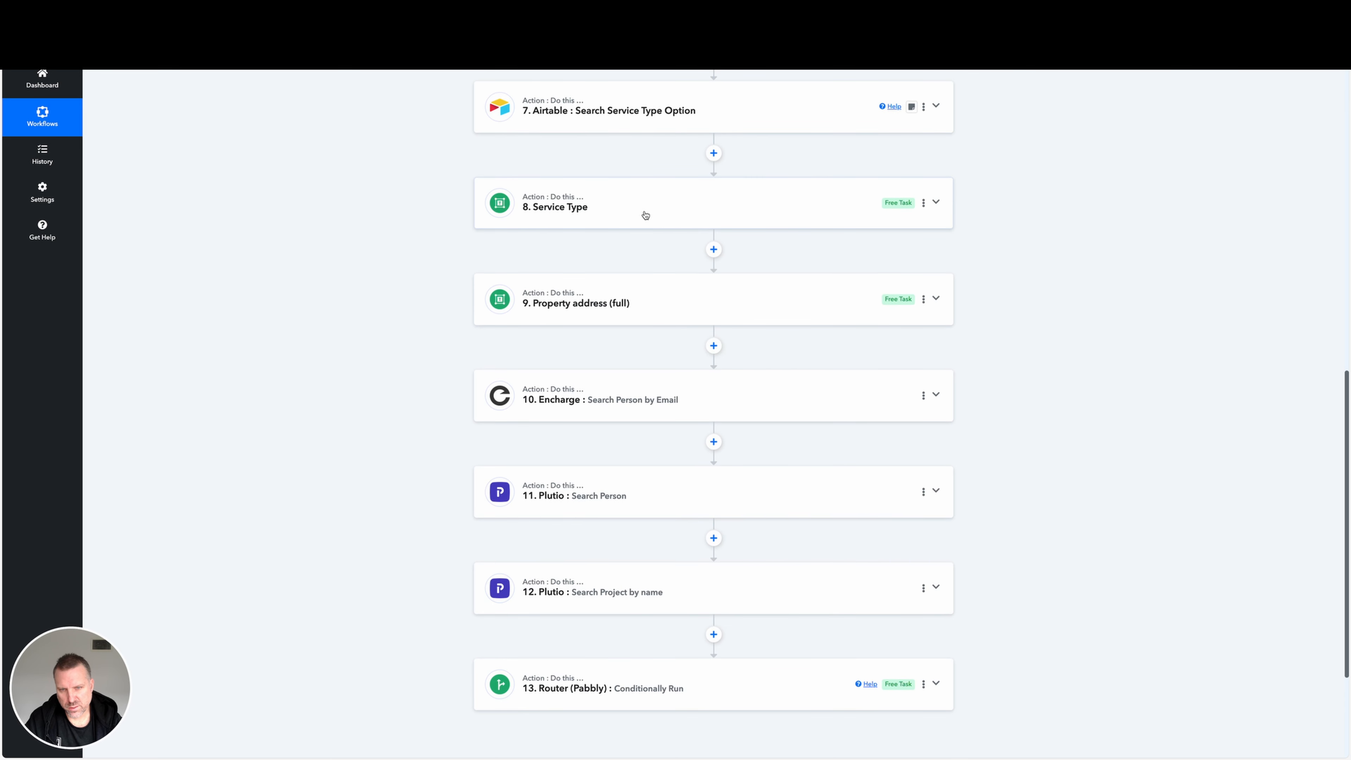
left_click(646, 215)
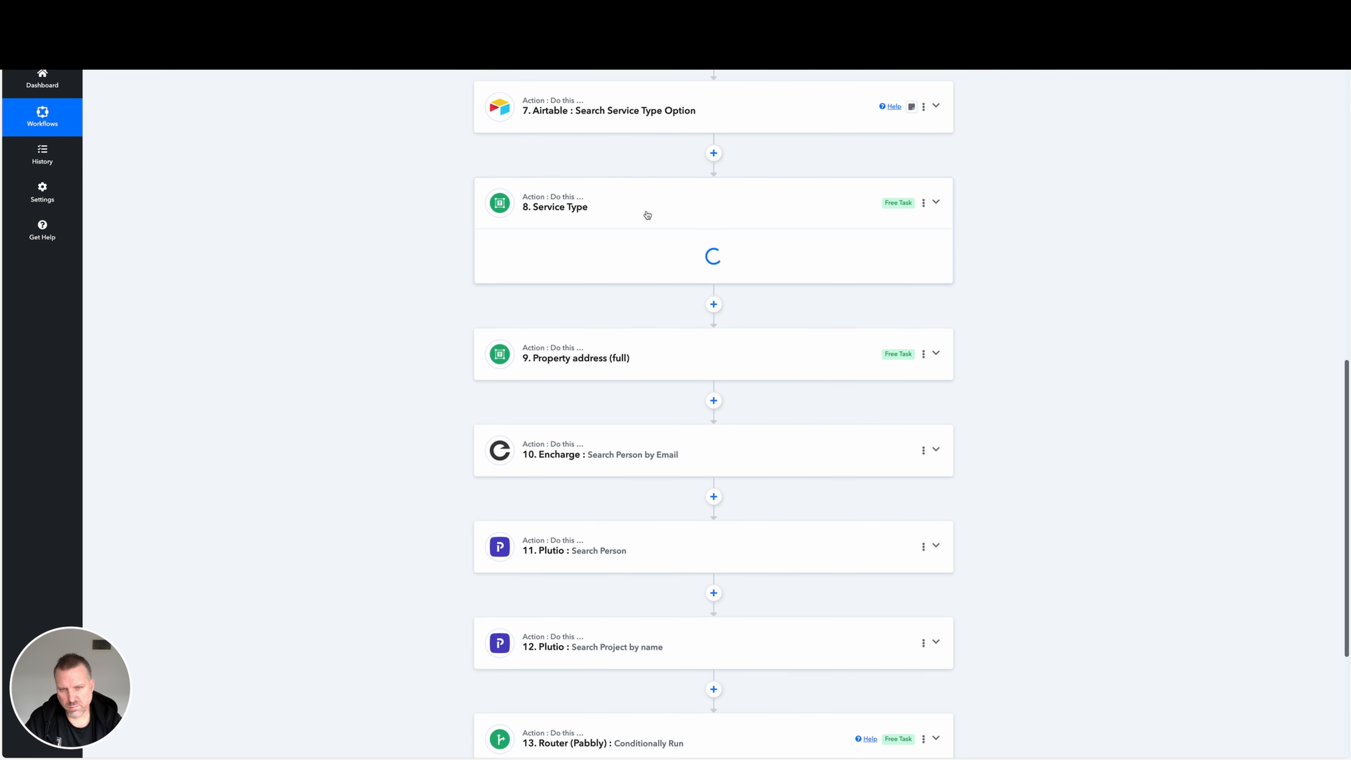
scroll(851, 224, "down", 1)
left_click(936, 183)
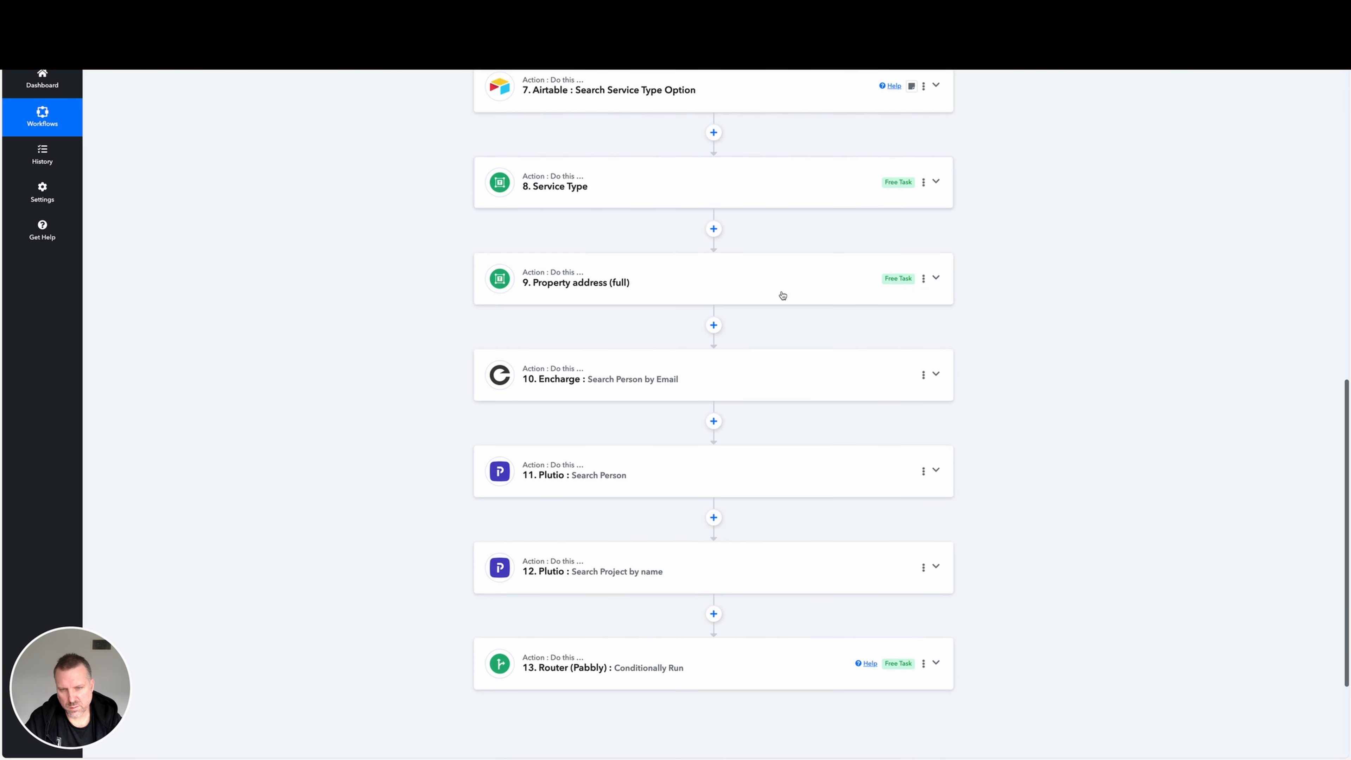
Expand step 9 Property address (full) and examine the address, state and postcode fields mapped in its String.
left_click(725, 291)
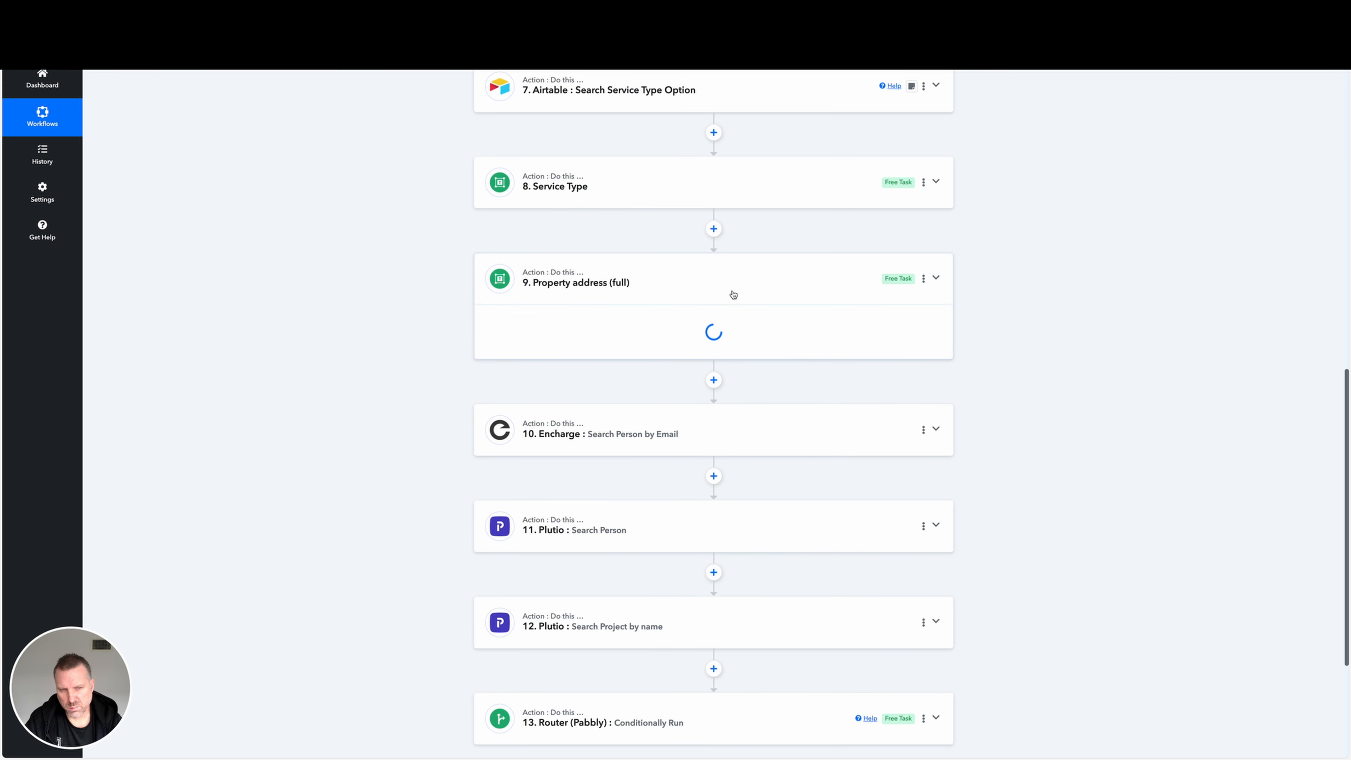
scroll(936, 213, "down", 3)
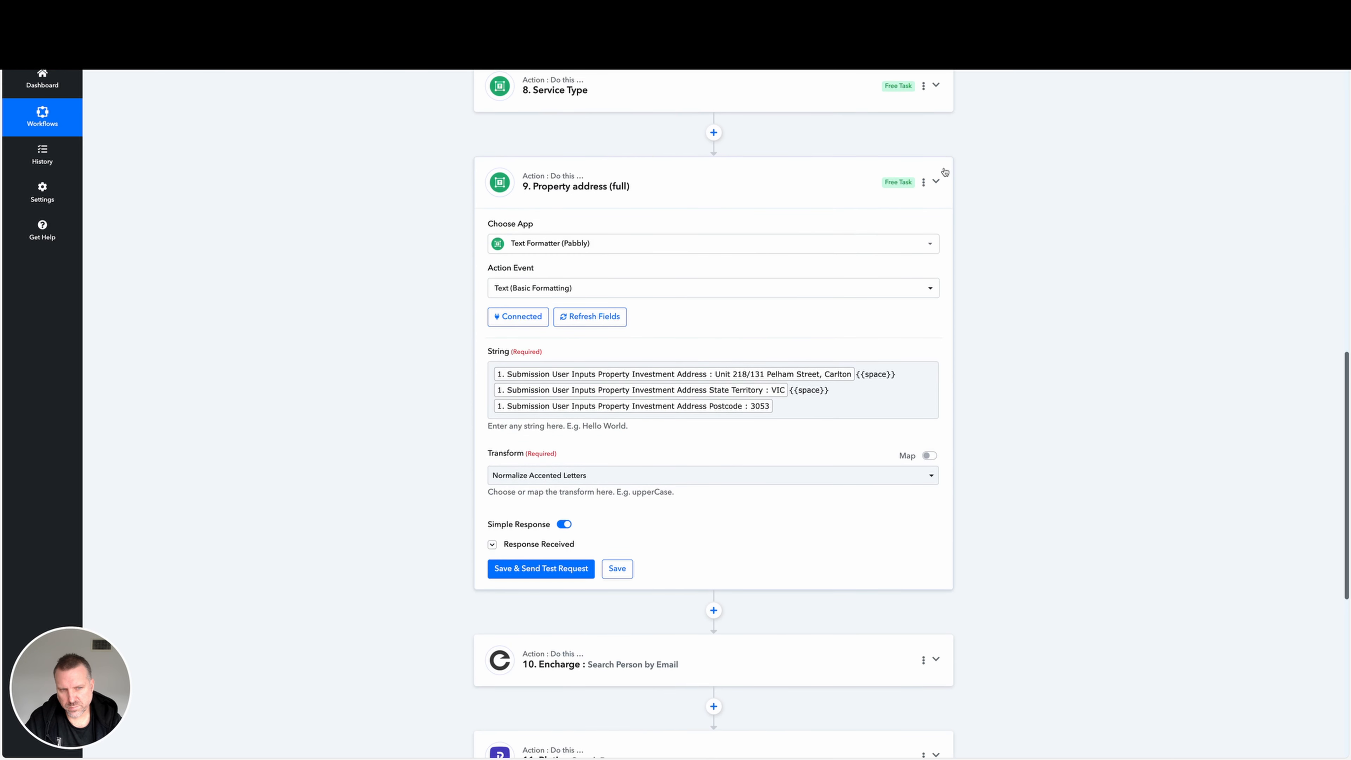
left_click(936, 181)
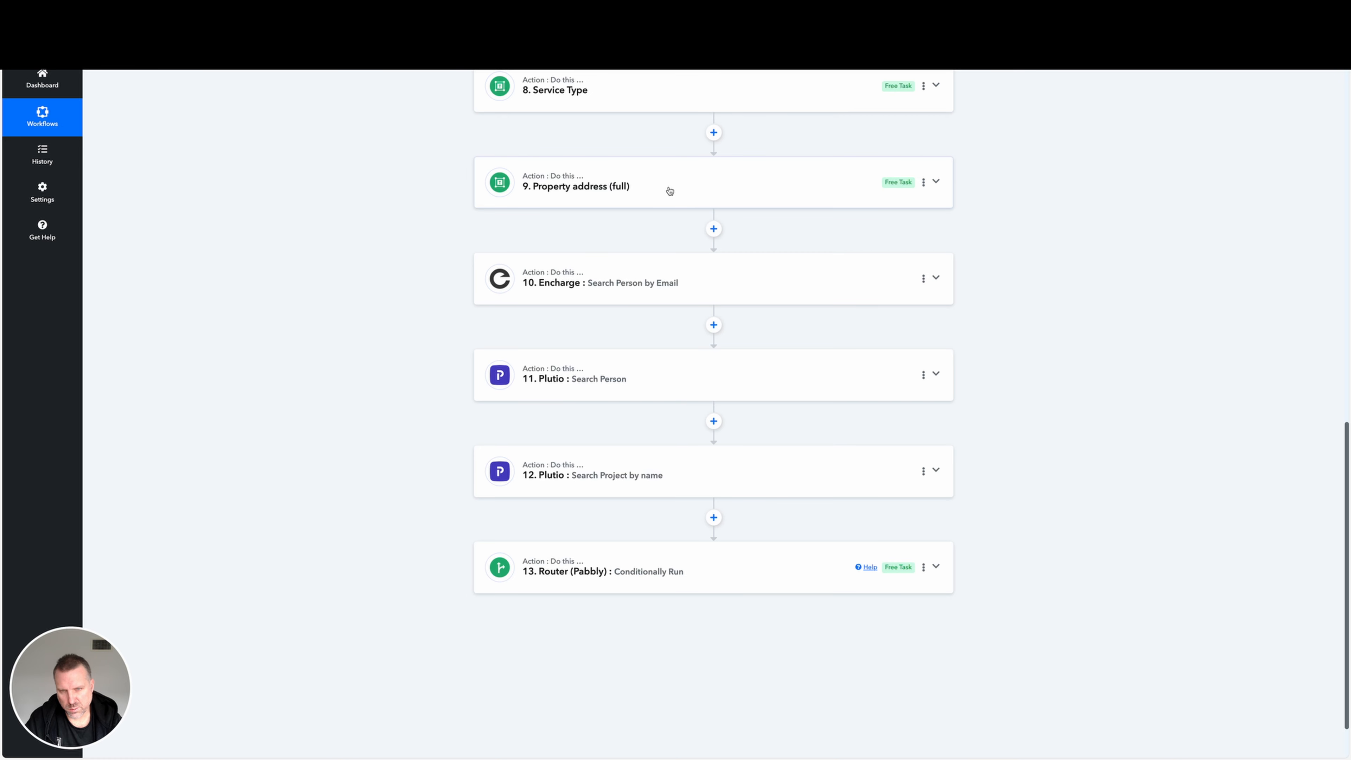
left_click(669, 191)
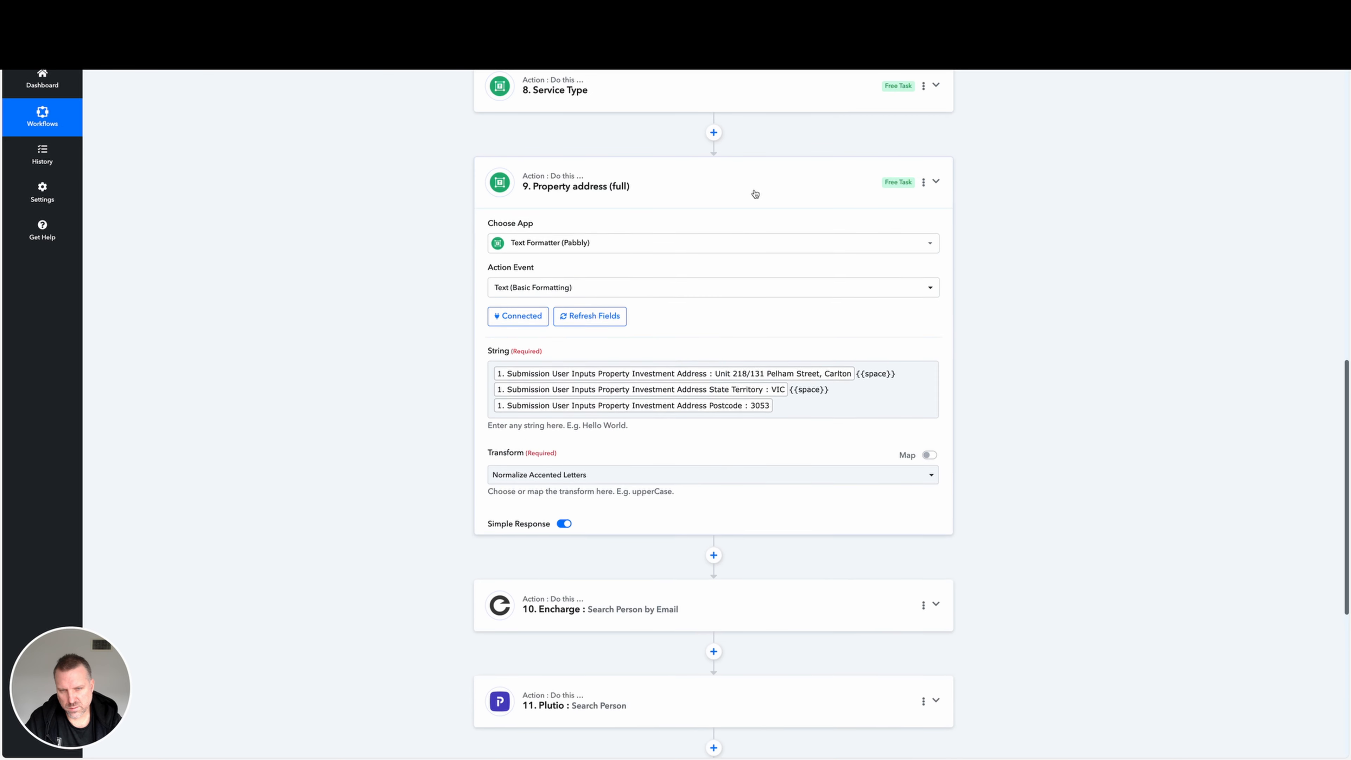
left_click(605, 400)
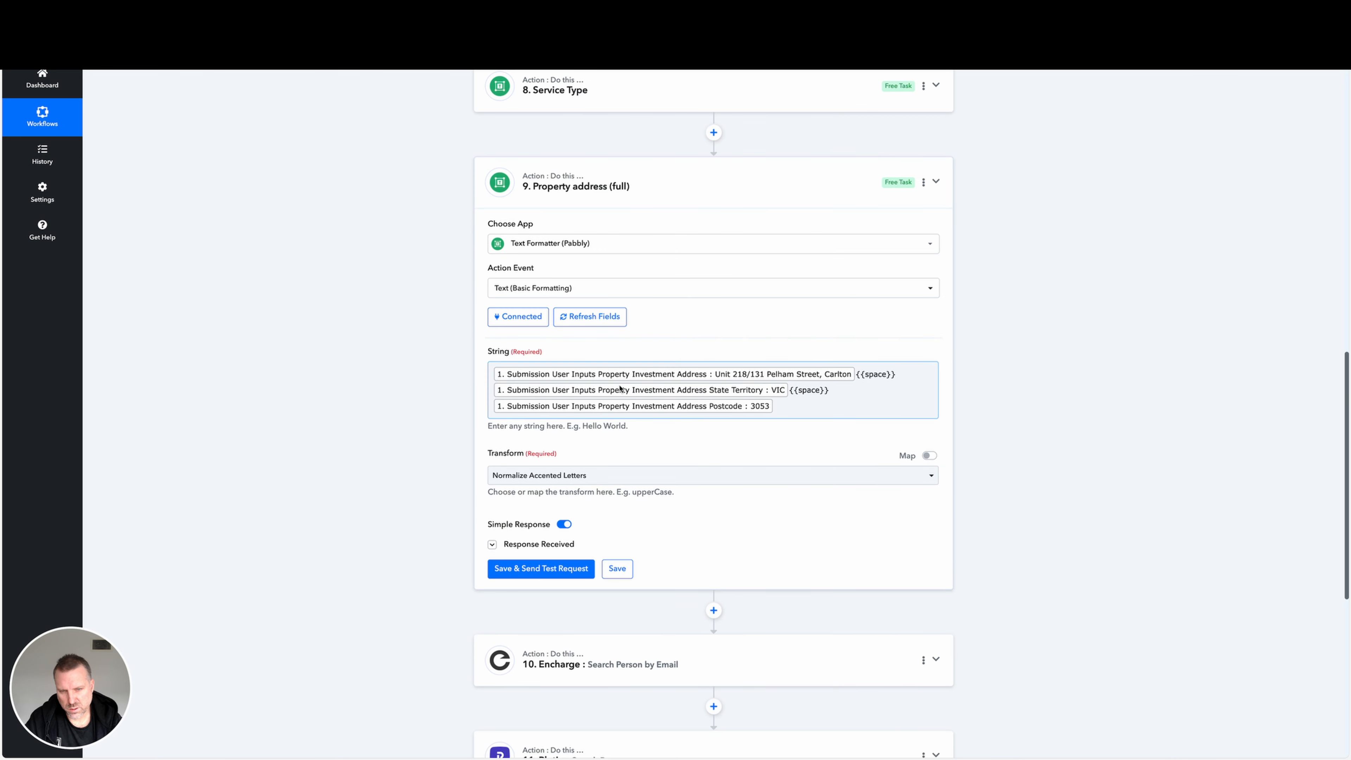
Show the response received by step 9 and select the full address in its Result value.
left_click(491, 544)
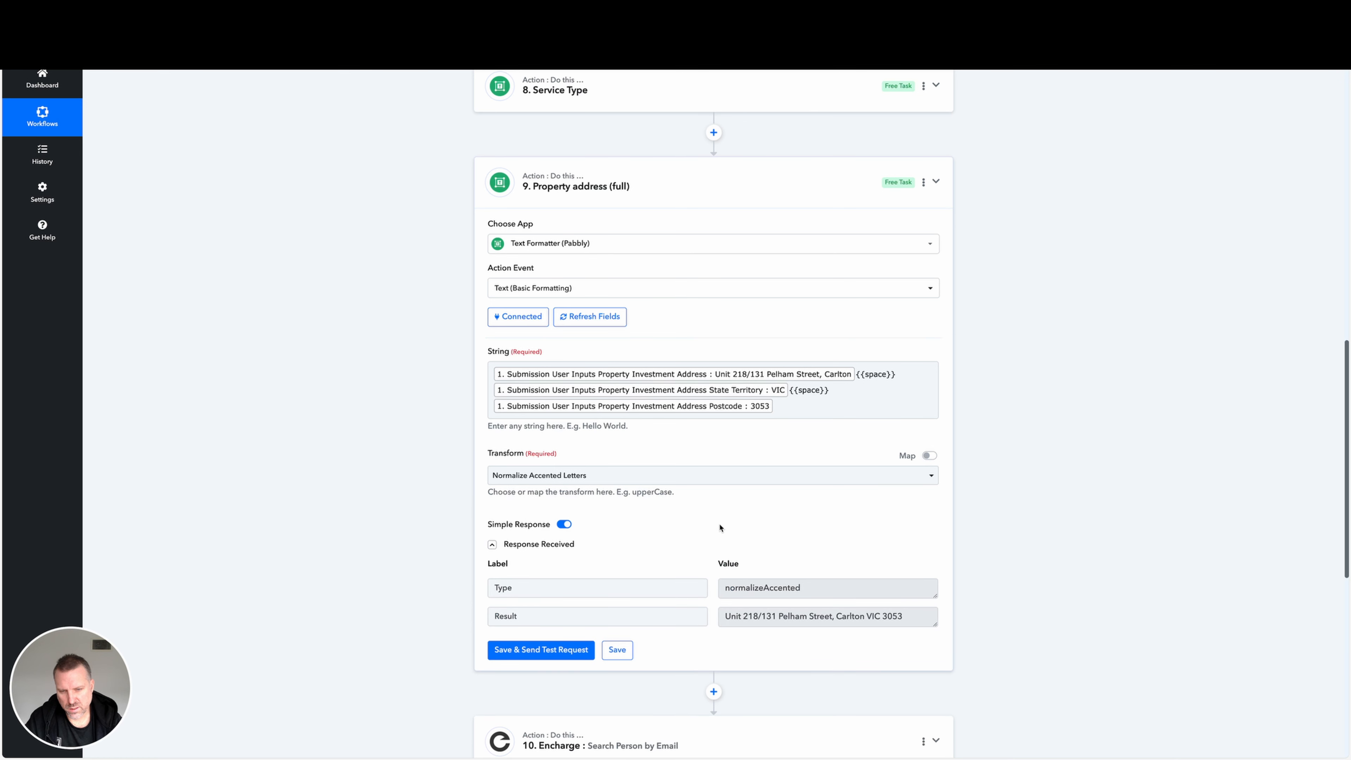
left_click(780, 618)
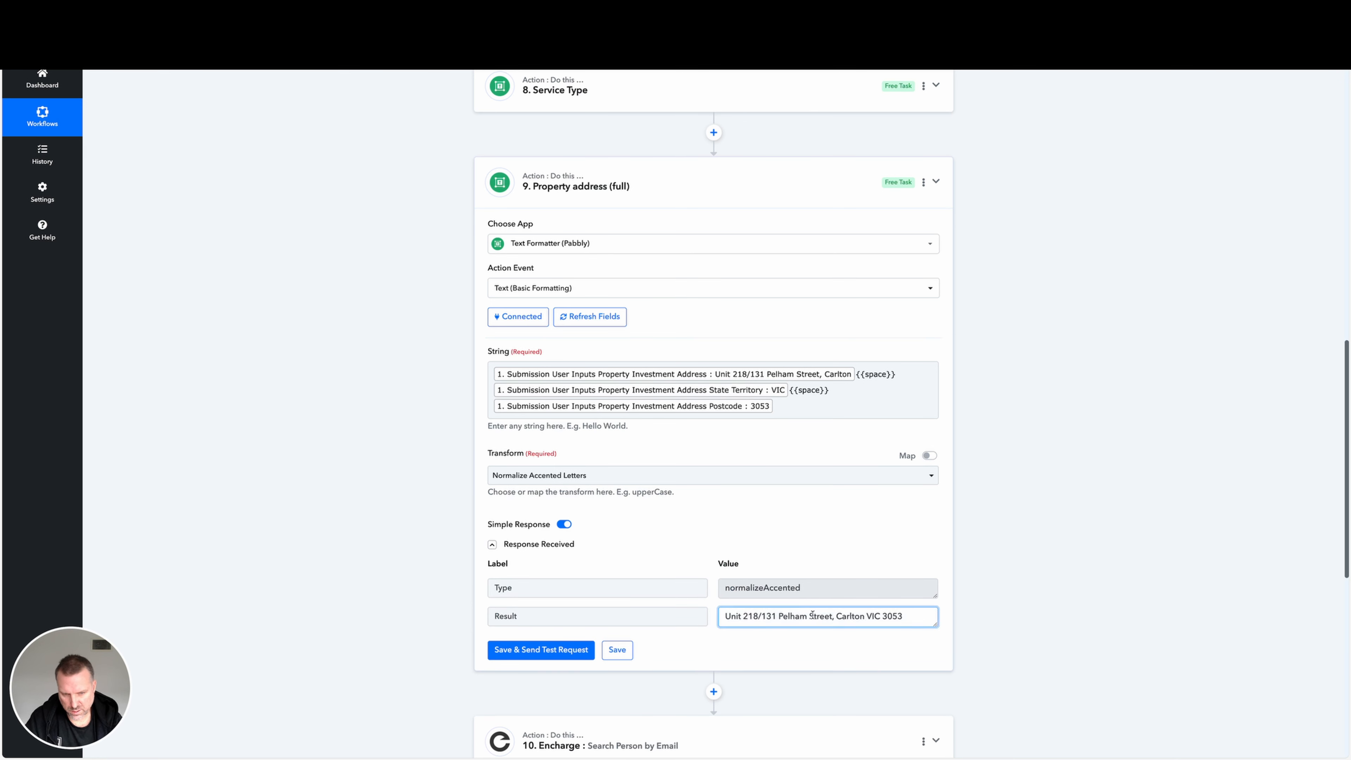
triple_click(812, 615)
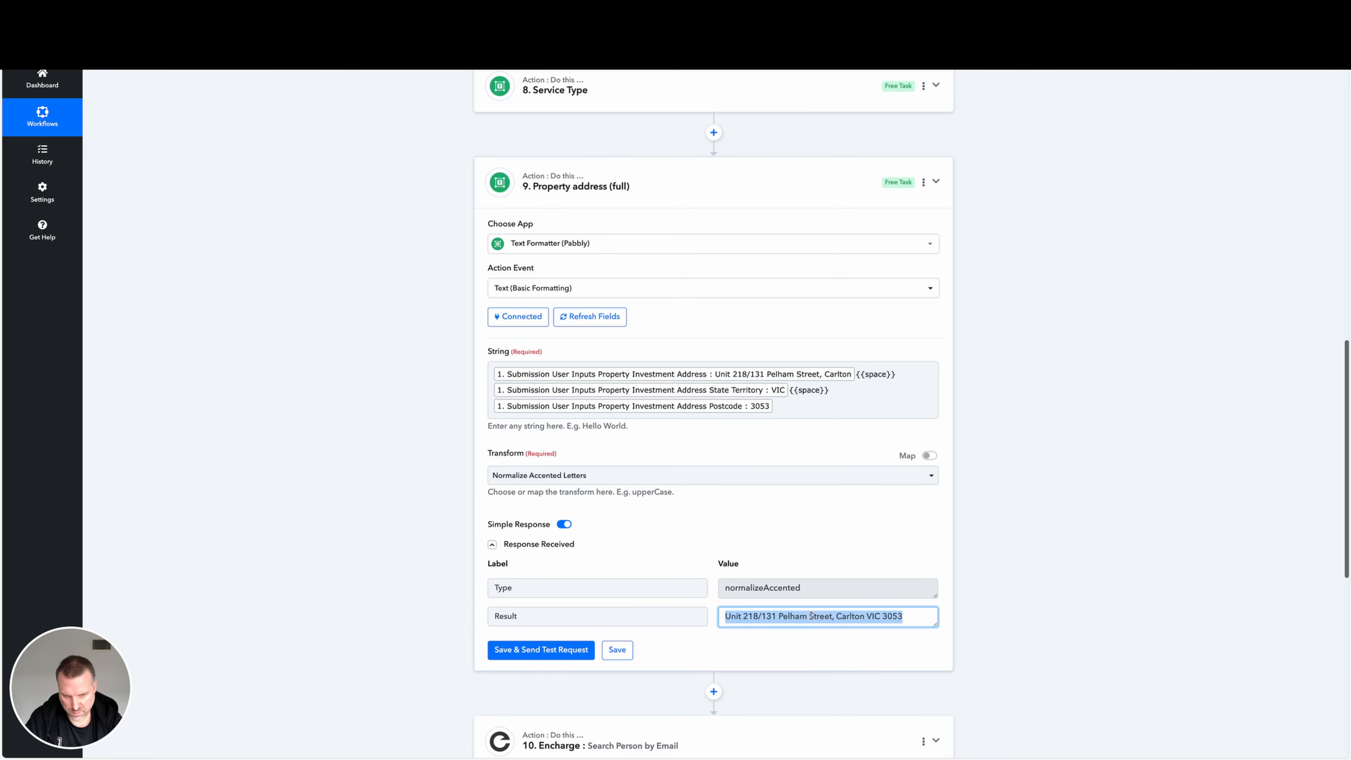
left_click(881, 539)
Expand the step 13 router and open the filter and action steps of the Plutio route that creates a person and job.
scroll(837, 580, "down", 9)
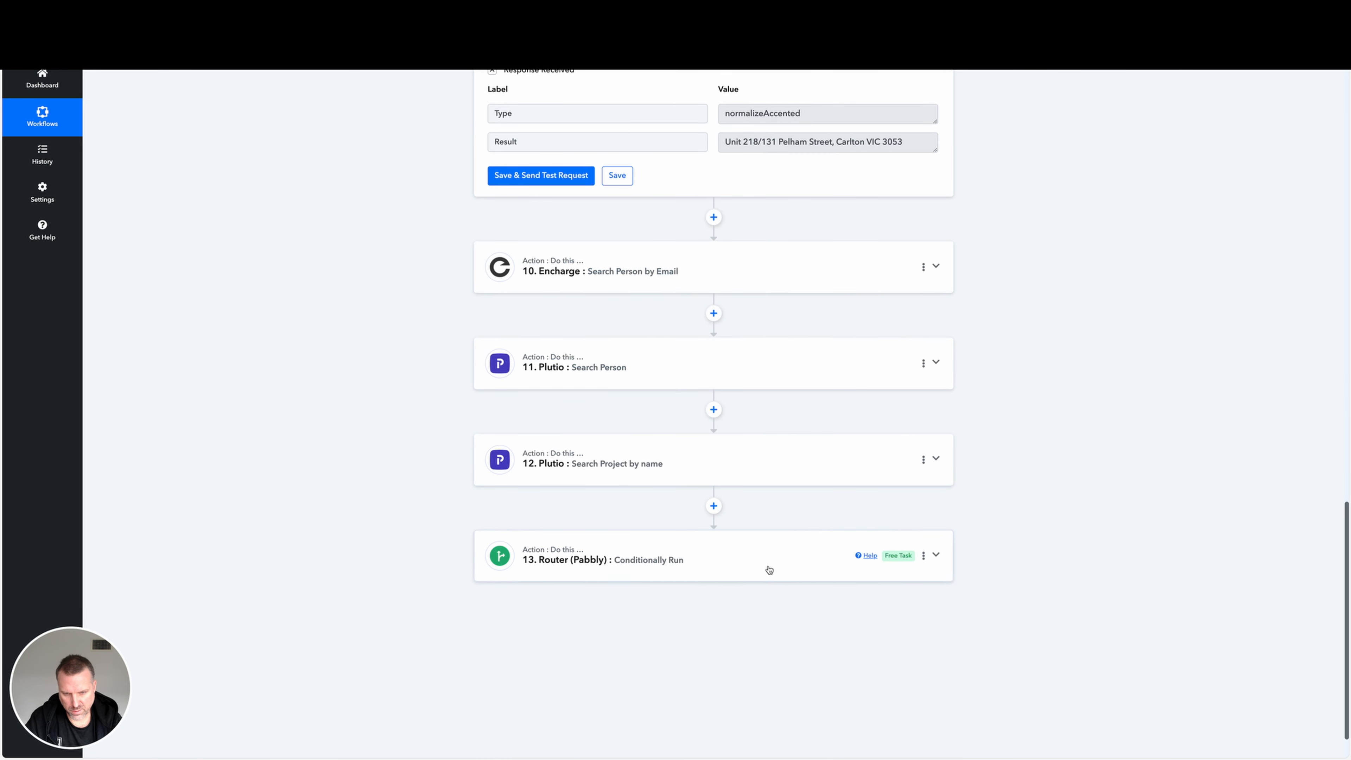
left_click(770, 573)
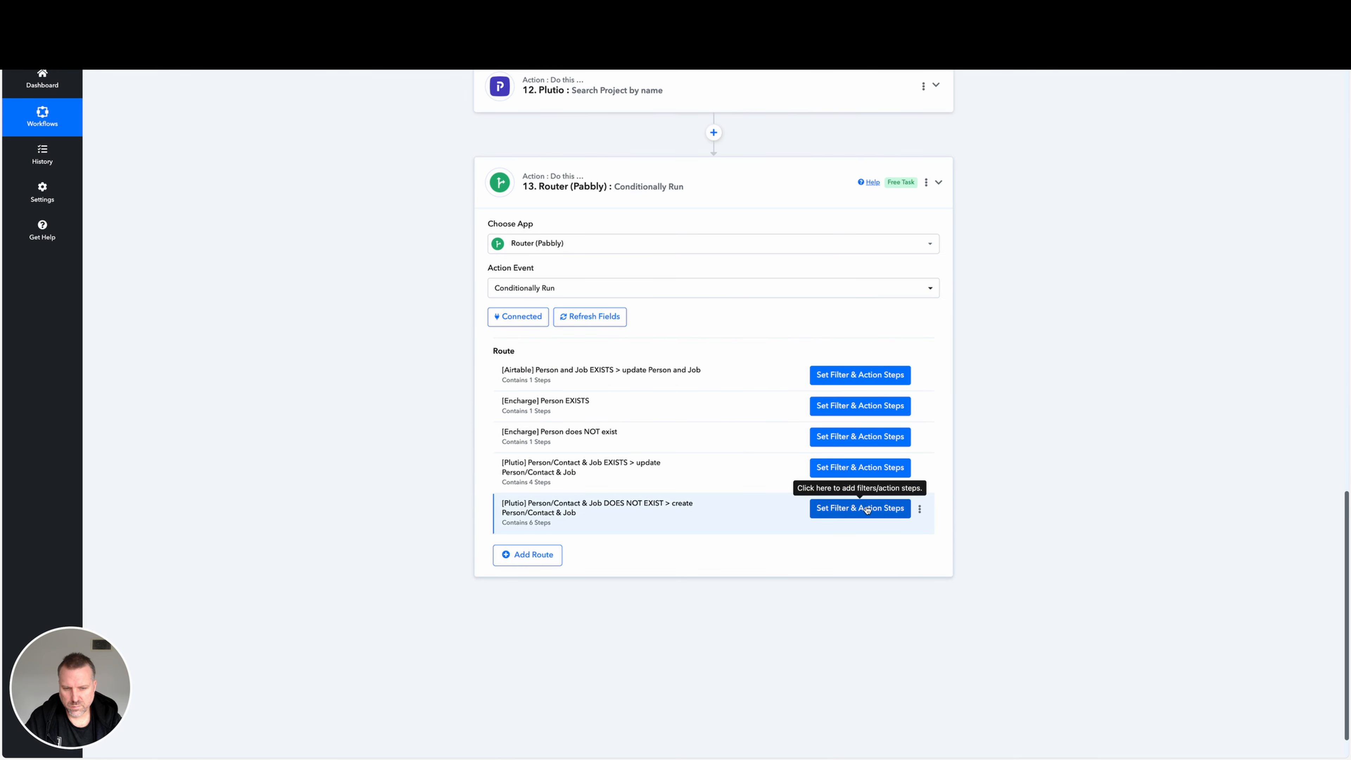
left_click(843, 509)
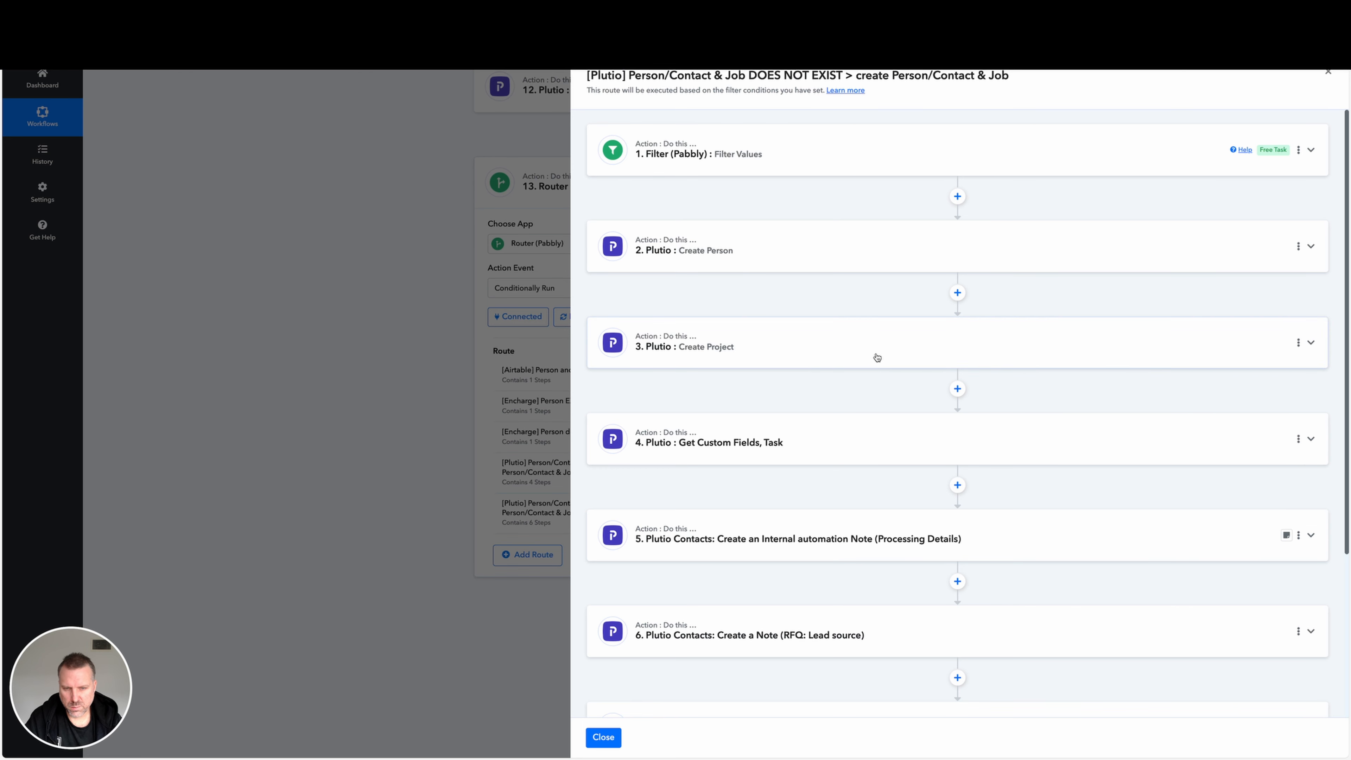
Expand the route's step 3 Create Project, examine the mapping of its Property/Development Address field, and close the route.
left_click(877, 357)
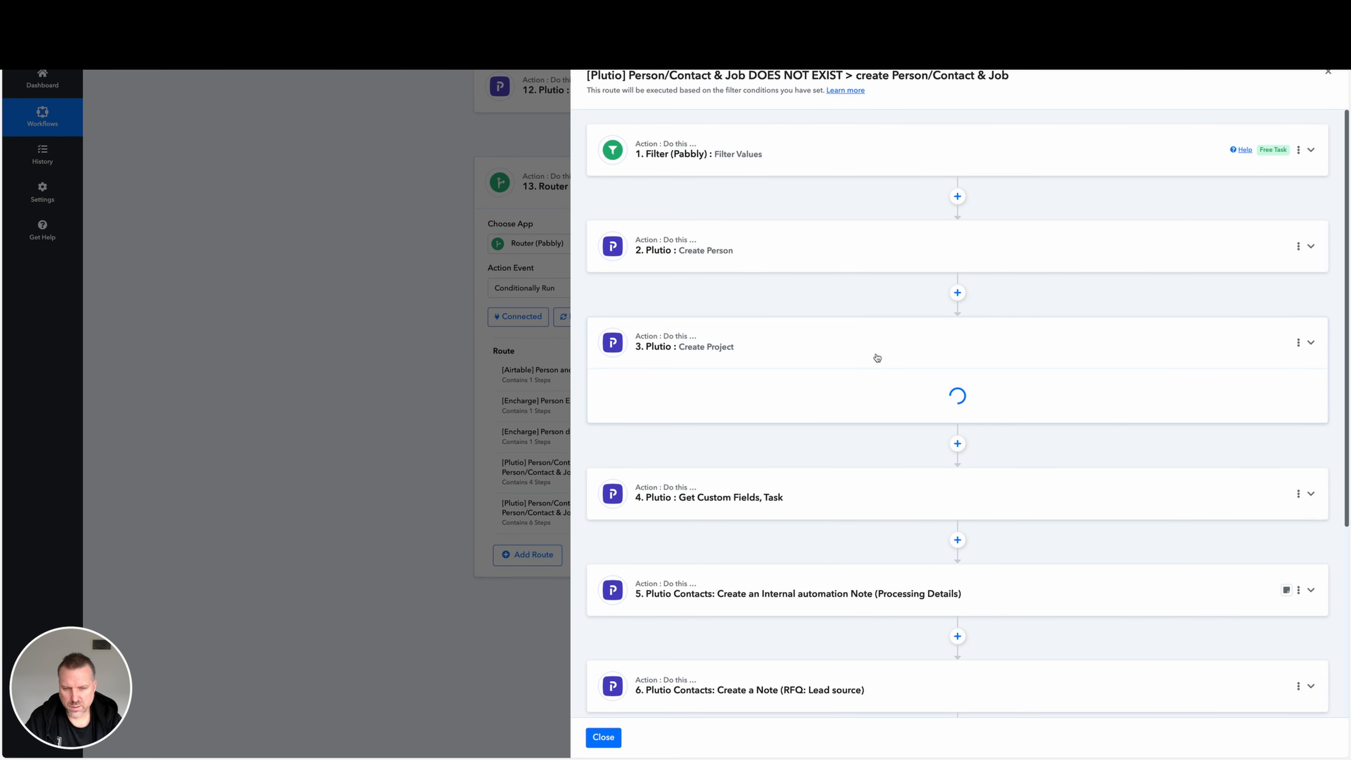
scroll(877, 383, "down", 5)
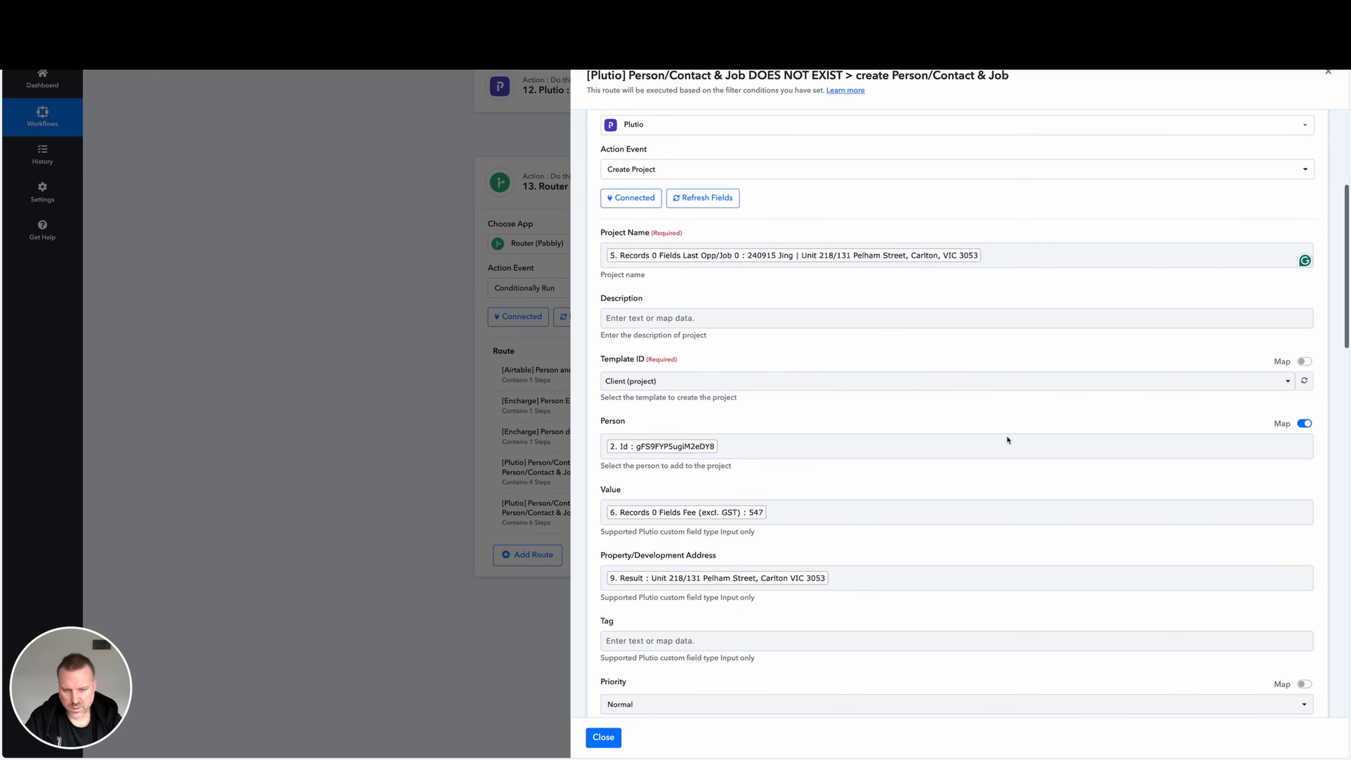
left_click(836, 574)
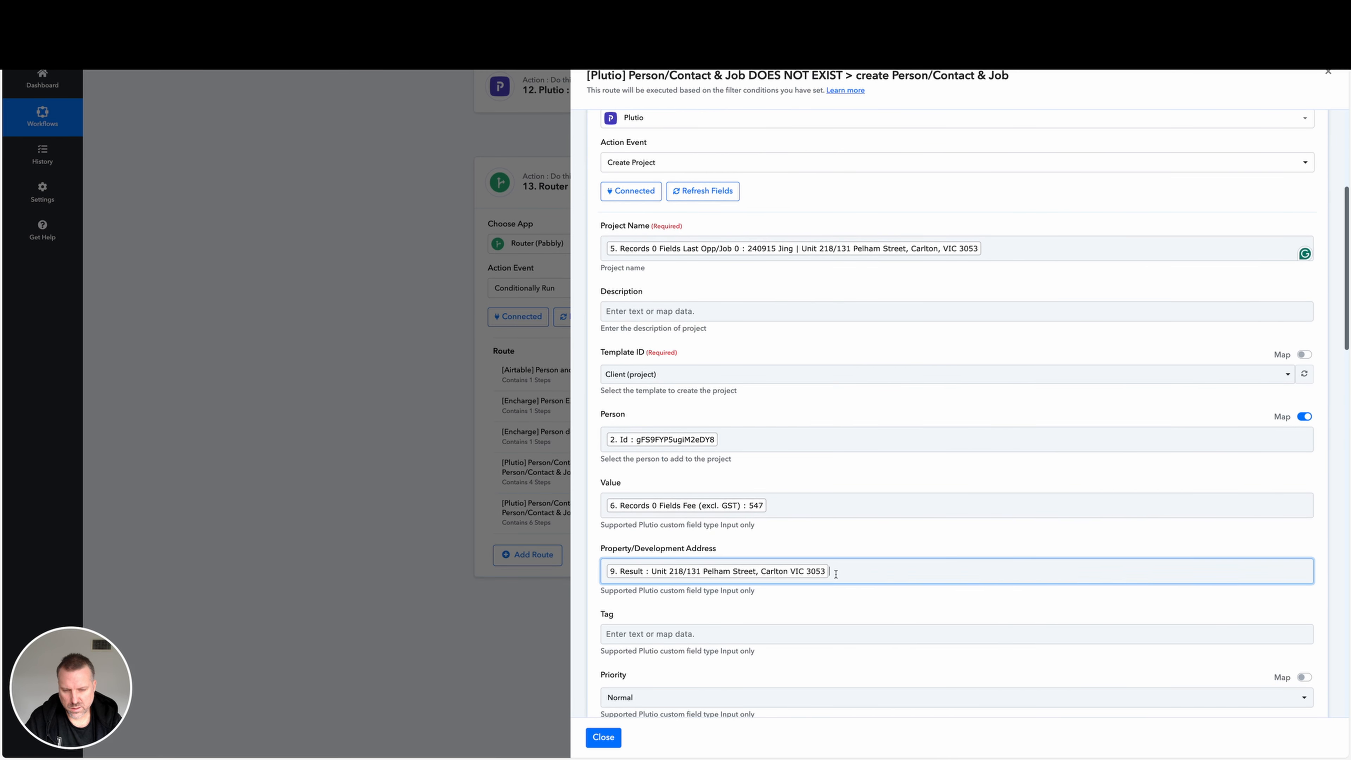
left_click(850, 548)
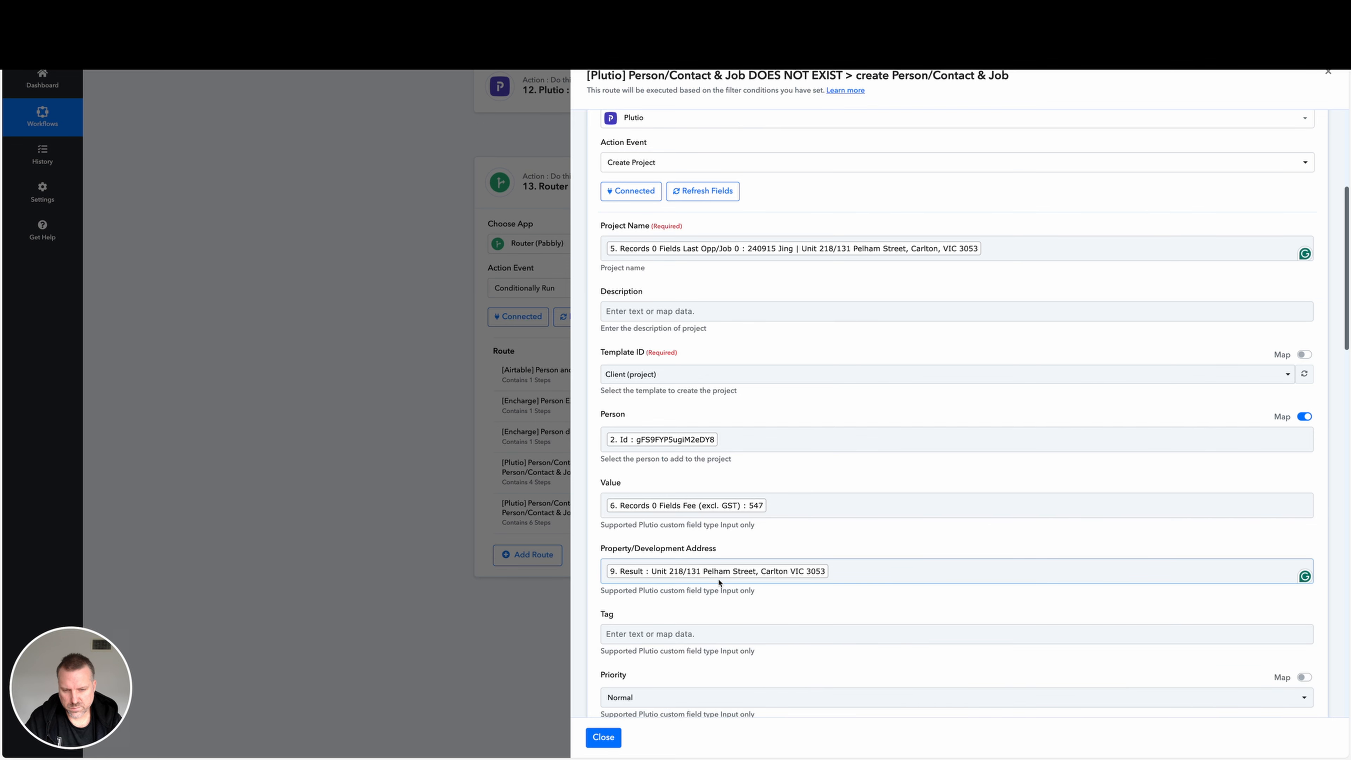
left_click(603, 737)
Reopen step 9 Property address (full), show its received response and examine the Result value.
scroll(669, 633, "up", 5)
scroll(669, 632, "up", 3)
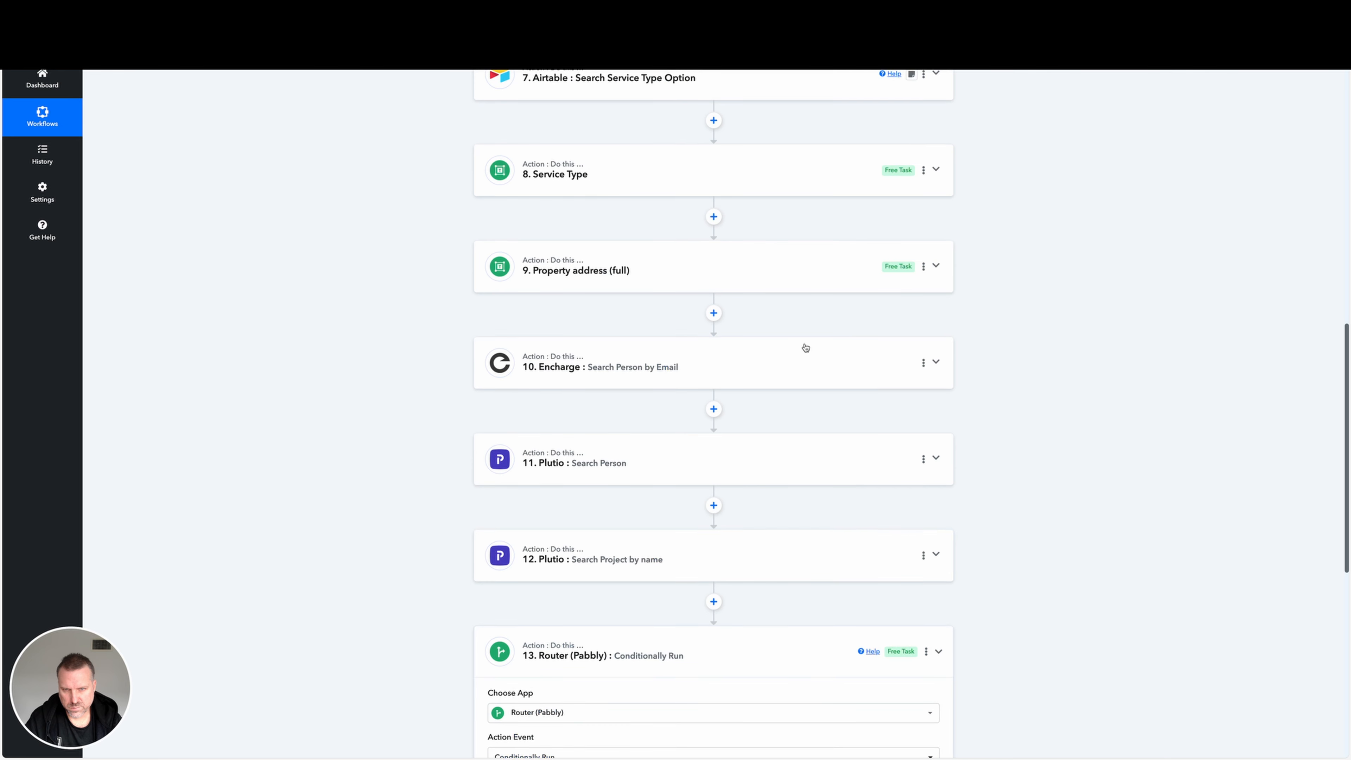
left_click(798, 273)
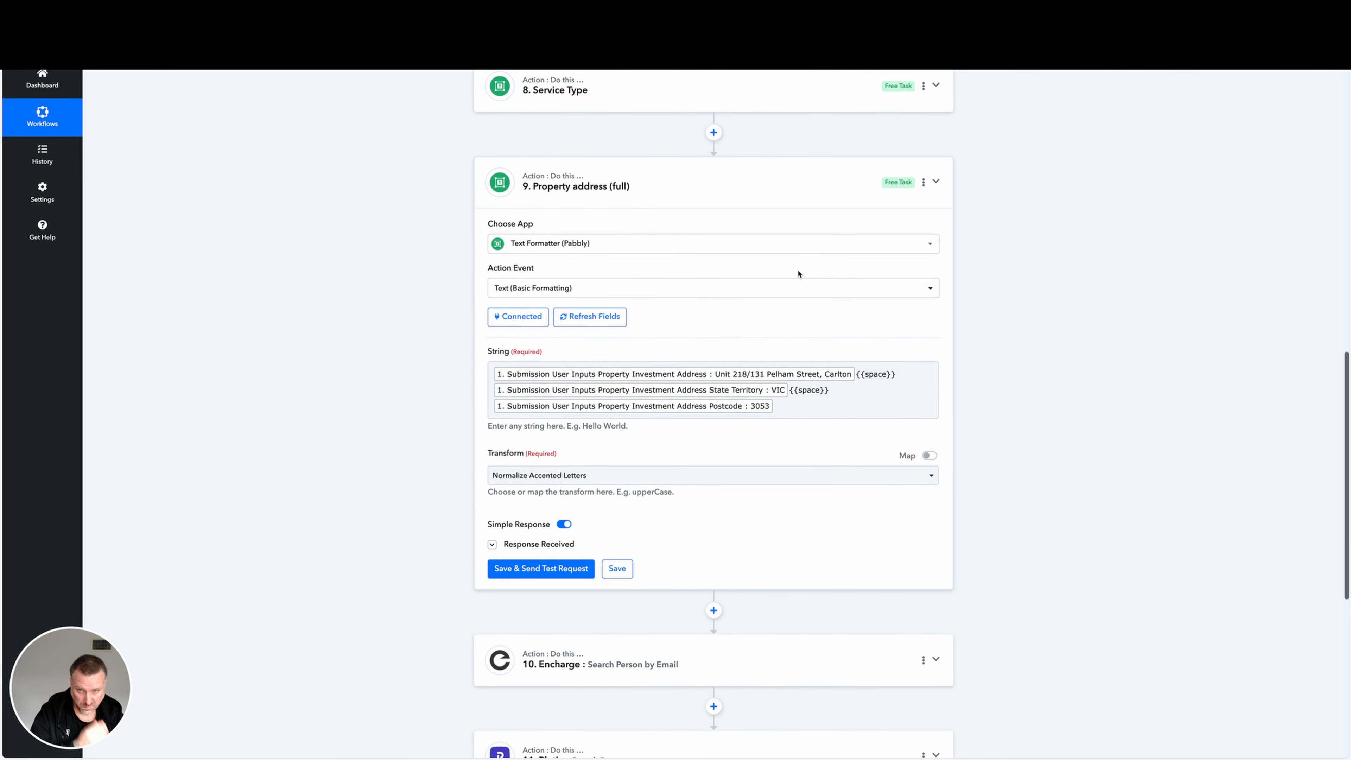
scroll(717, 452, "up", 5)
scroll(719, 463, "down", 4)
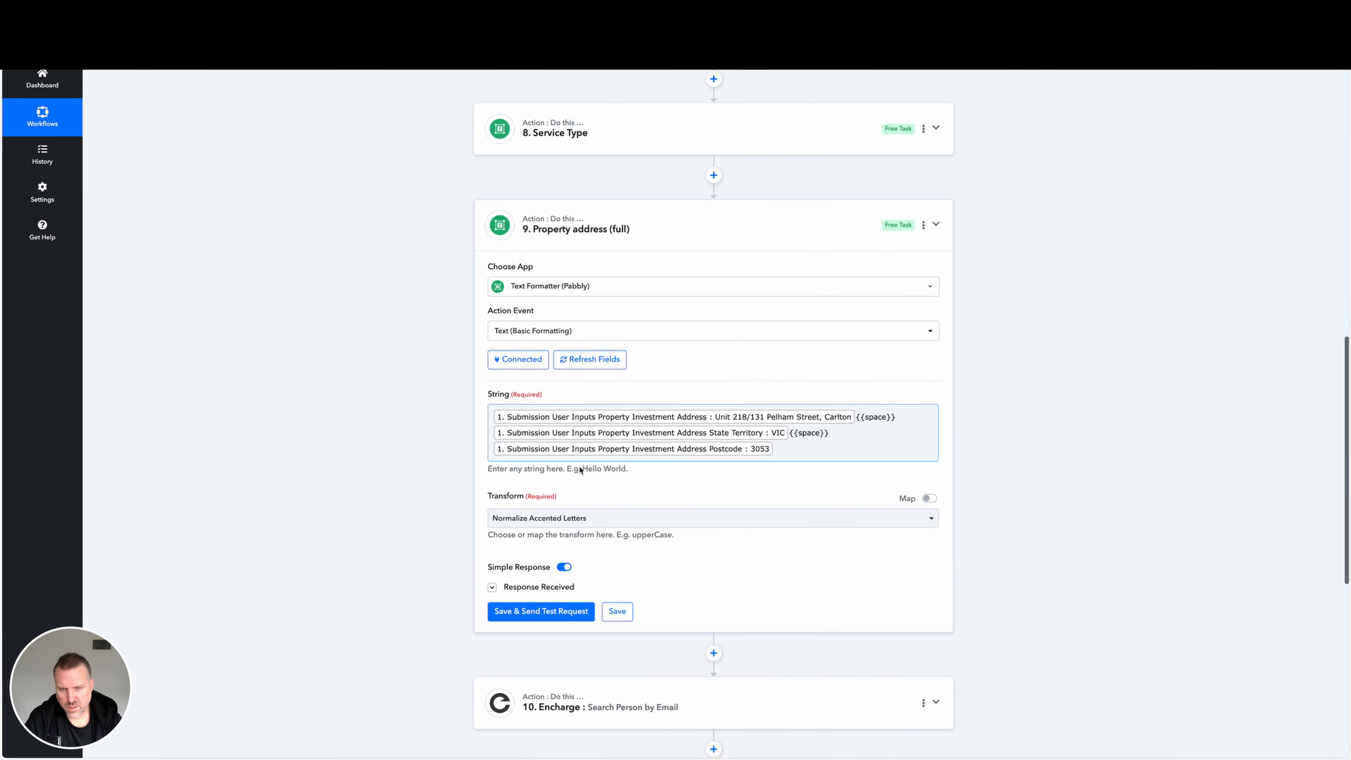
left_click(492, 587)
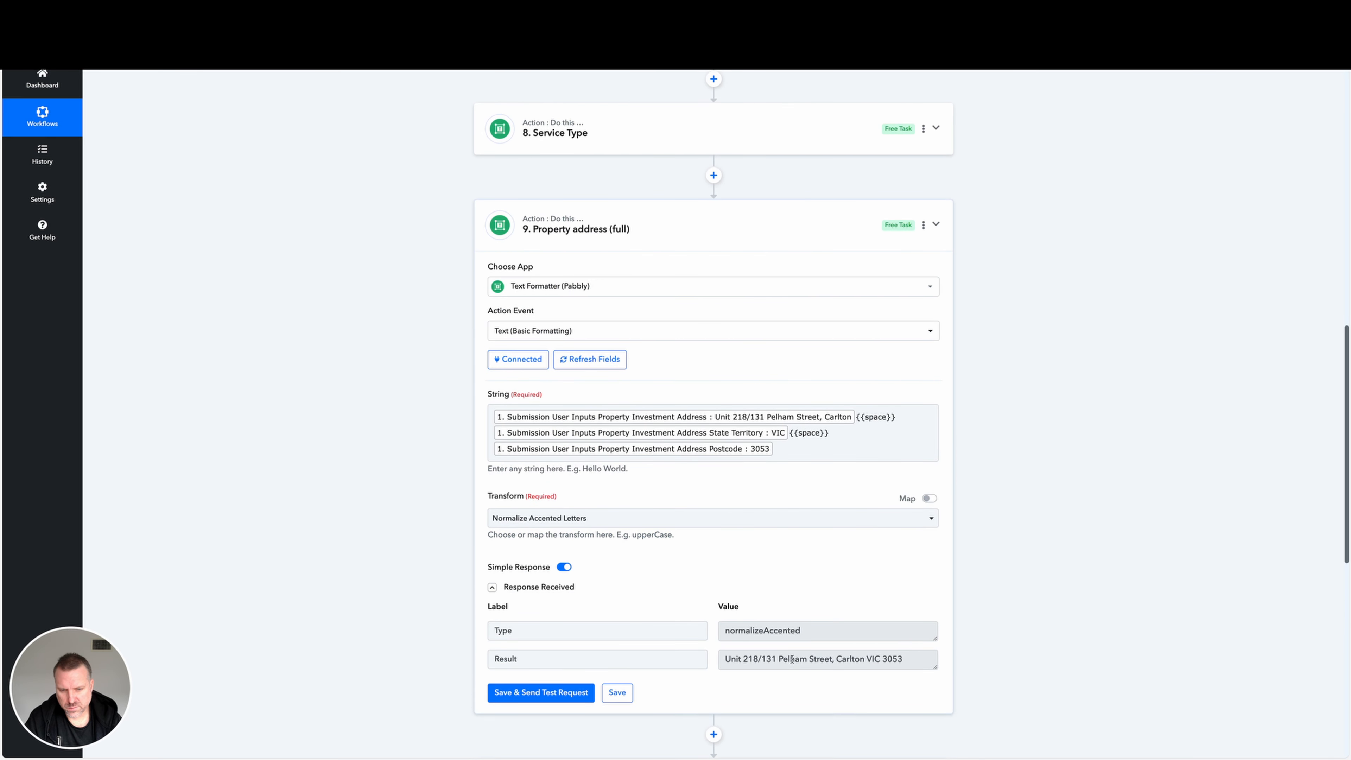
left_click(791, 659)
scroll(791, 660, "down", 9)
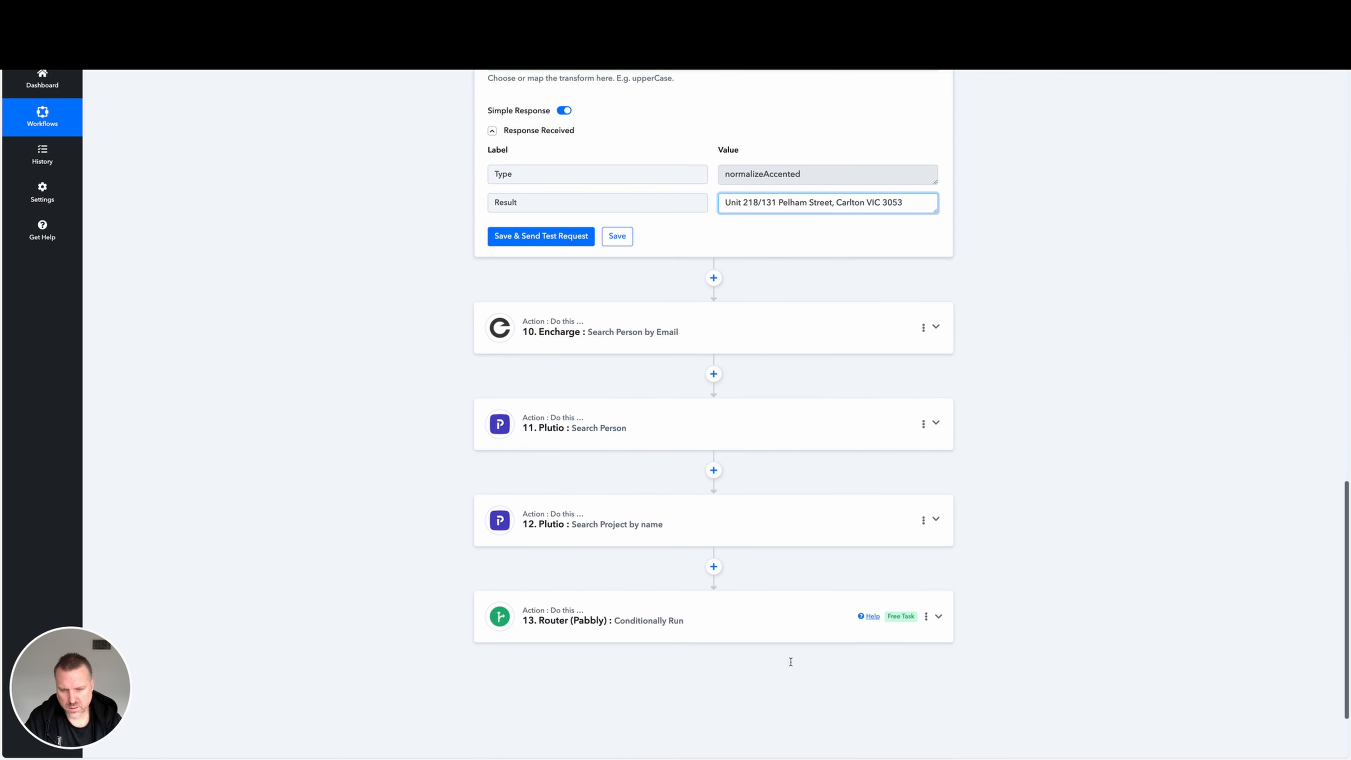
Open the step 13 router's Plutio create Person/Contact & Job route and examine step 3 Create Project's Property/Development Address mapping.
left_click(773, 624)
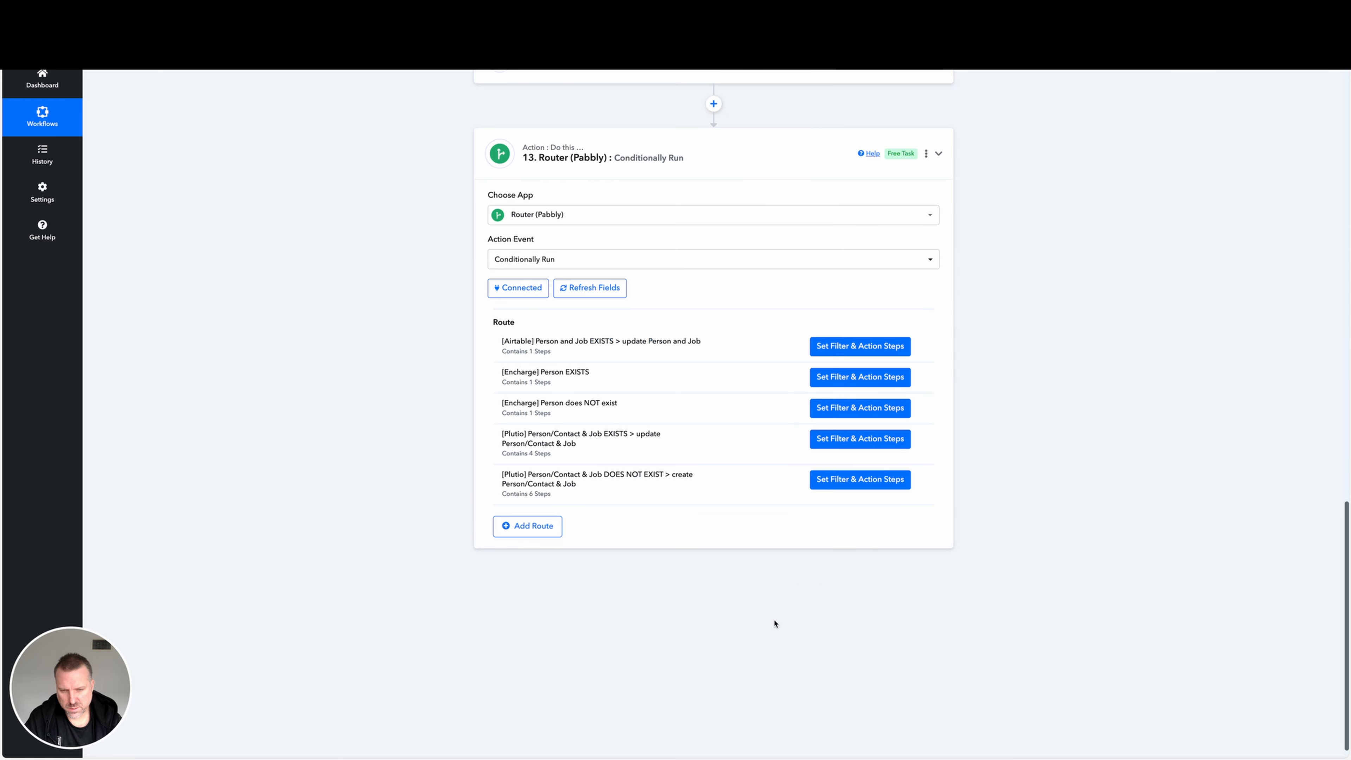
left_click(854, 511)
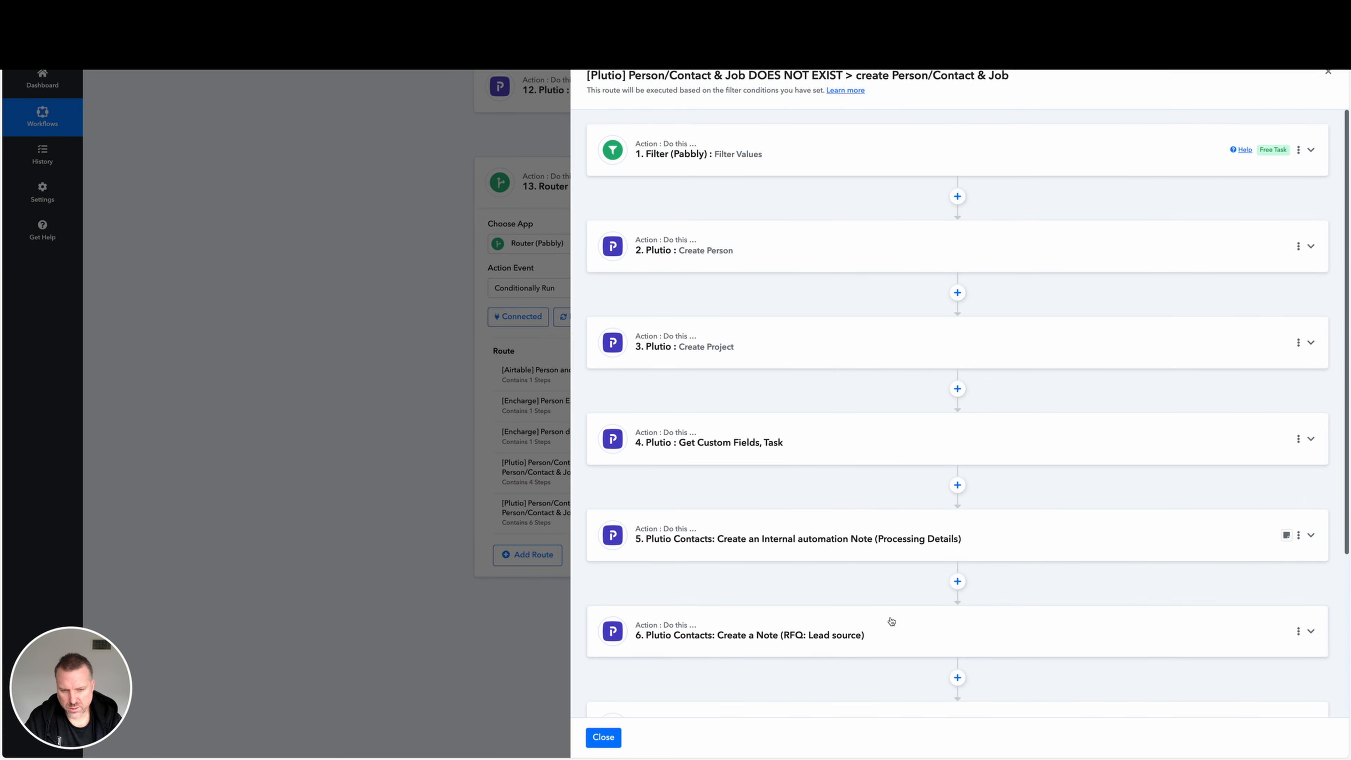
scroll(892, 621, "down", 3)
left_click(851, 276)
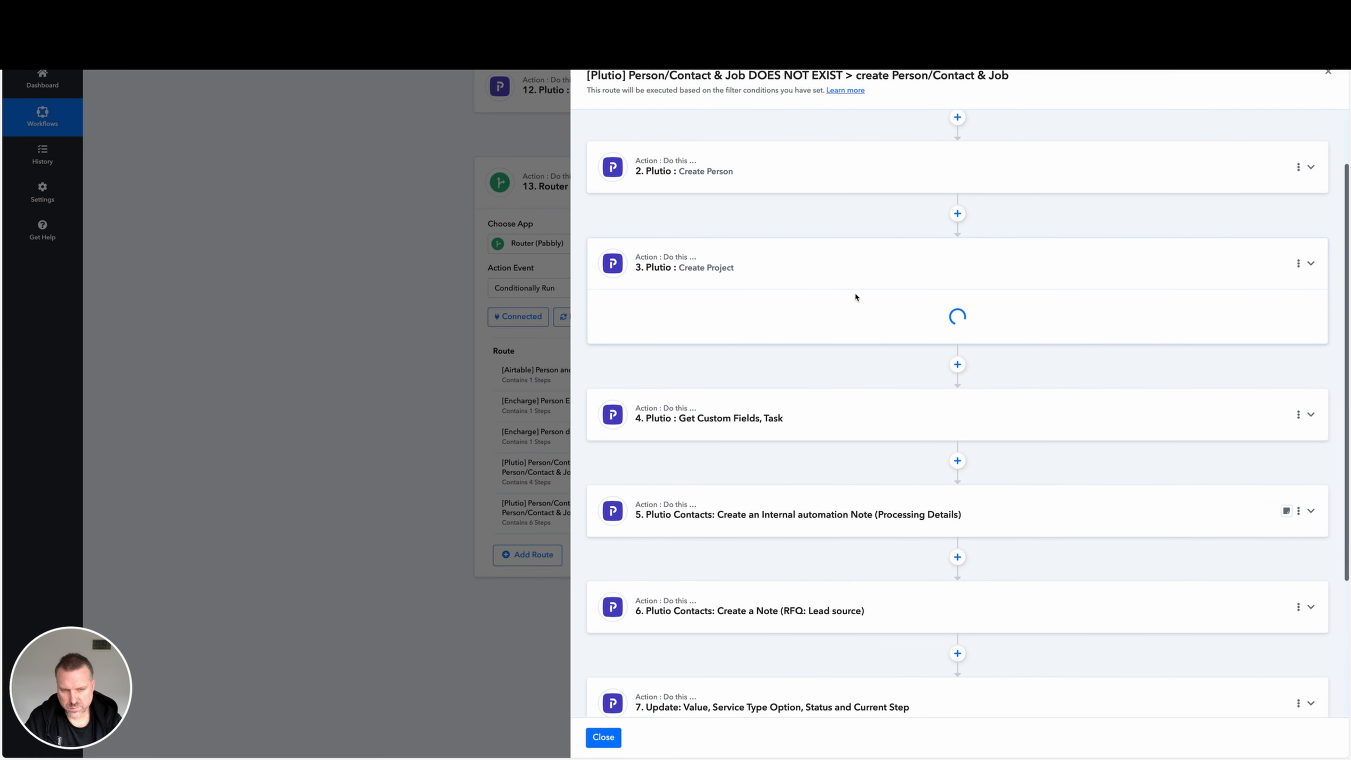
scroll(824, 574, "down", 5)
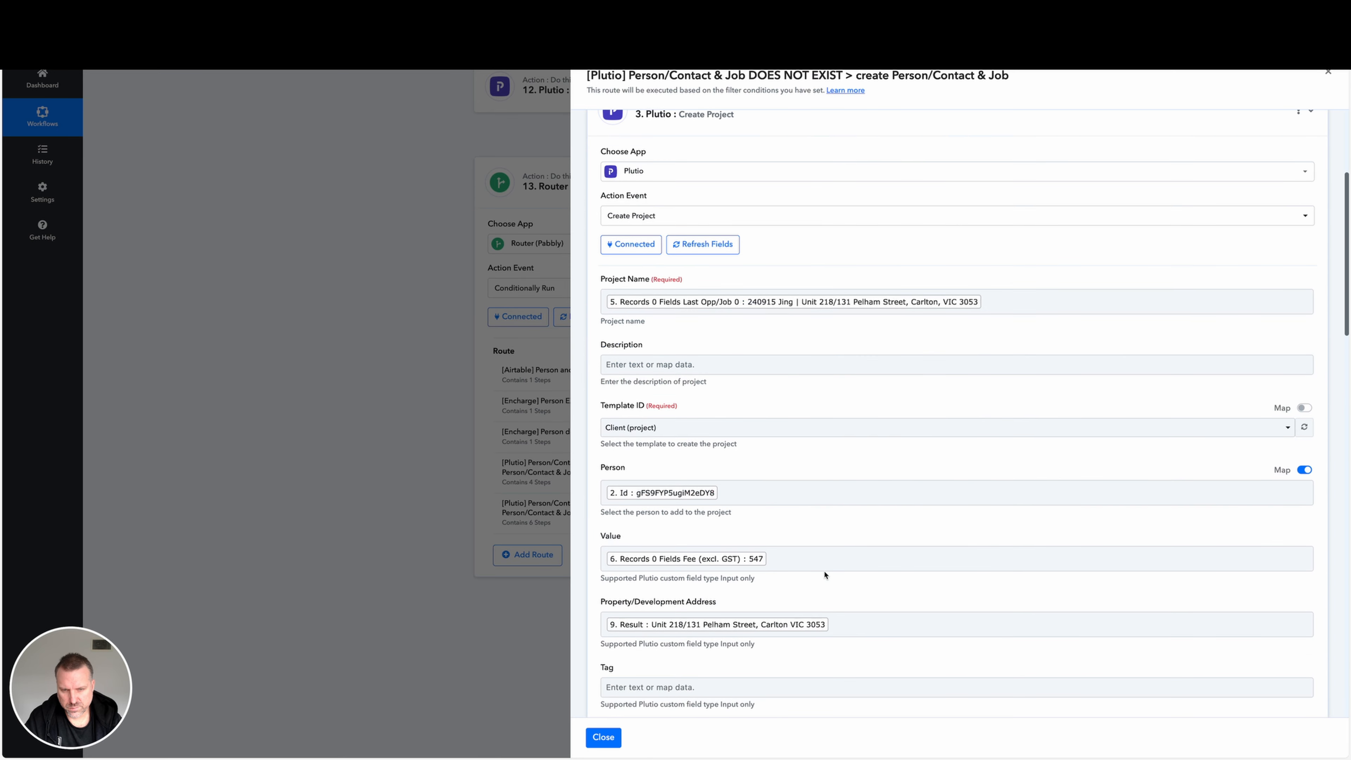
left_click(866, 602)
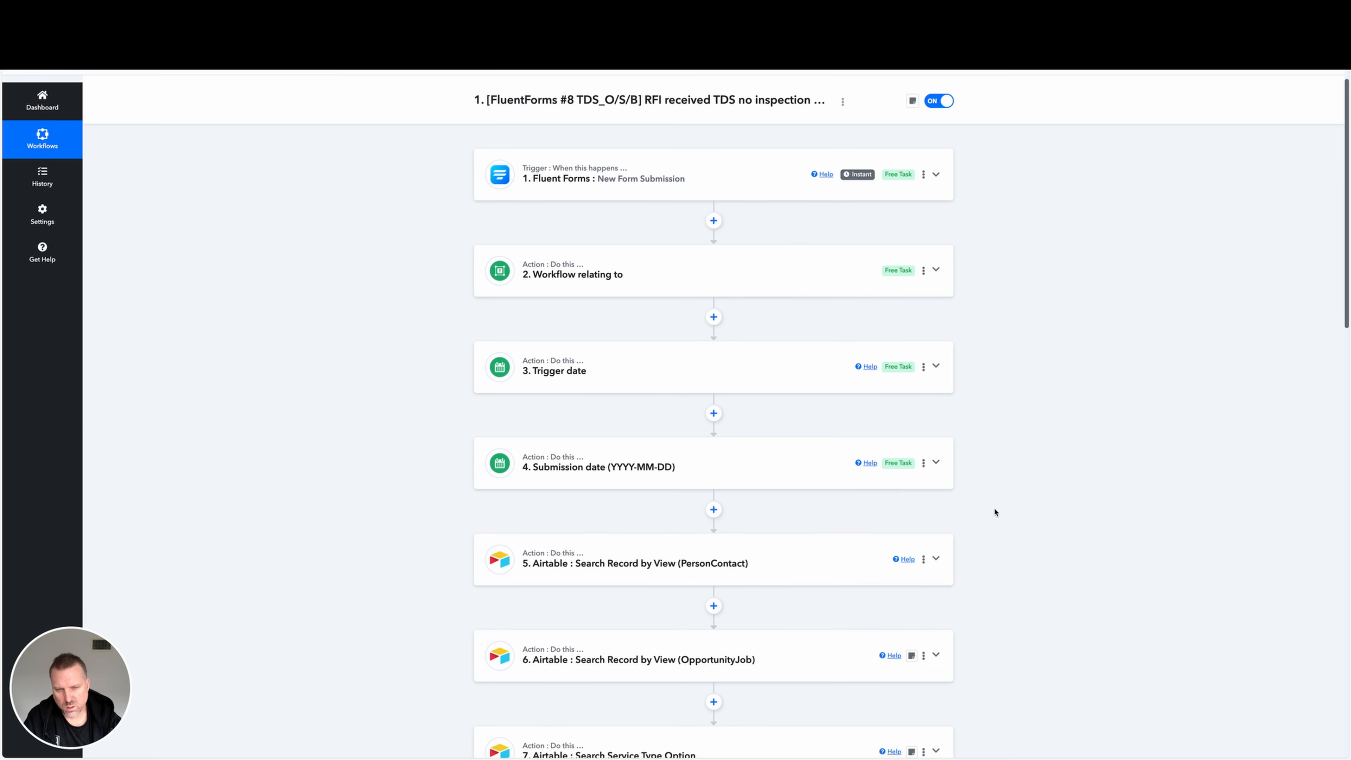
Review the workflow from the trigger to the router and open step 9 Property address (full) to examine its mapped address string.
scroll(995, 510, "down", 2)
scroll(994, 509, "up", 5)
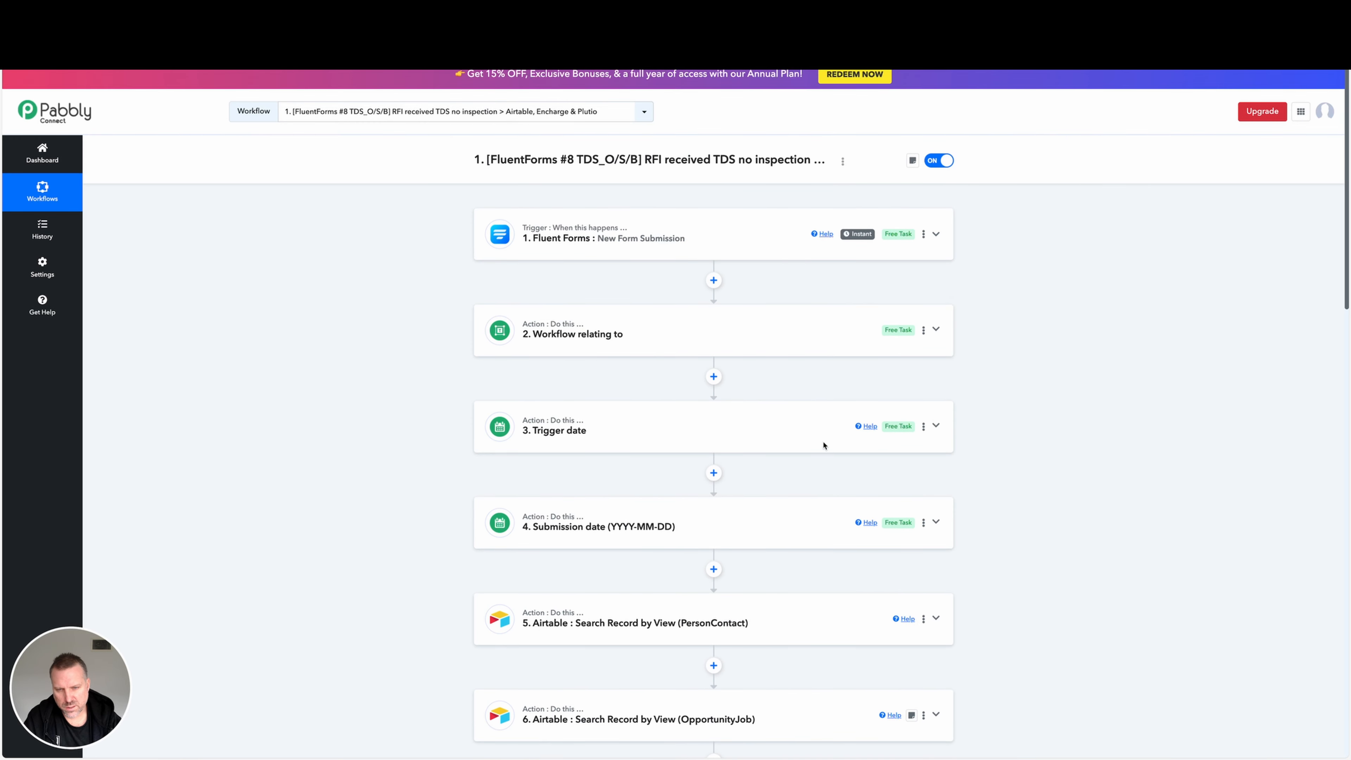
scroll(825, 453, "down", 12)
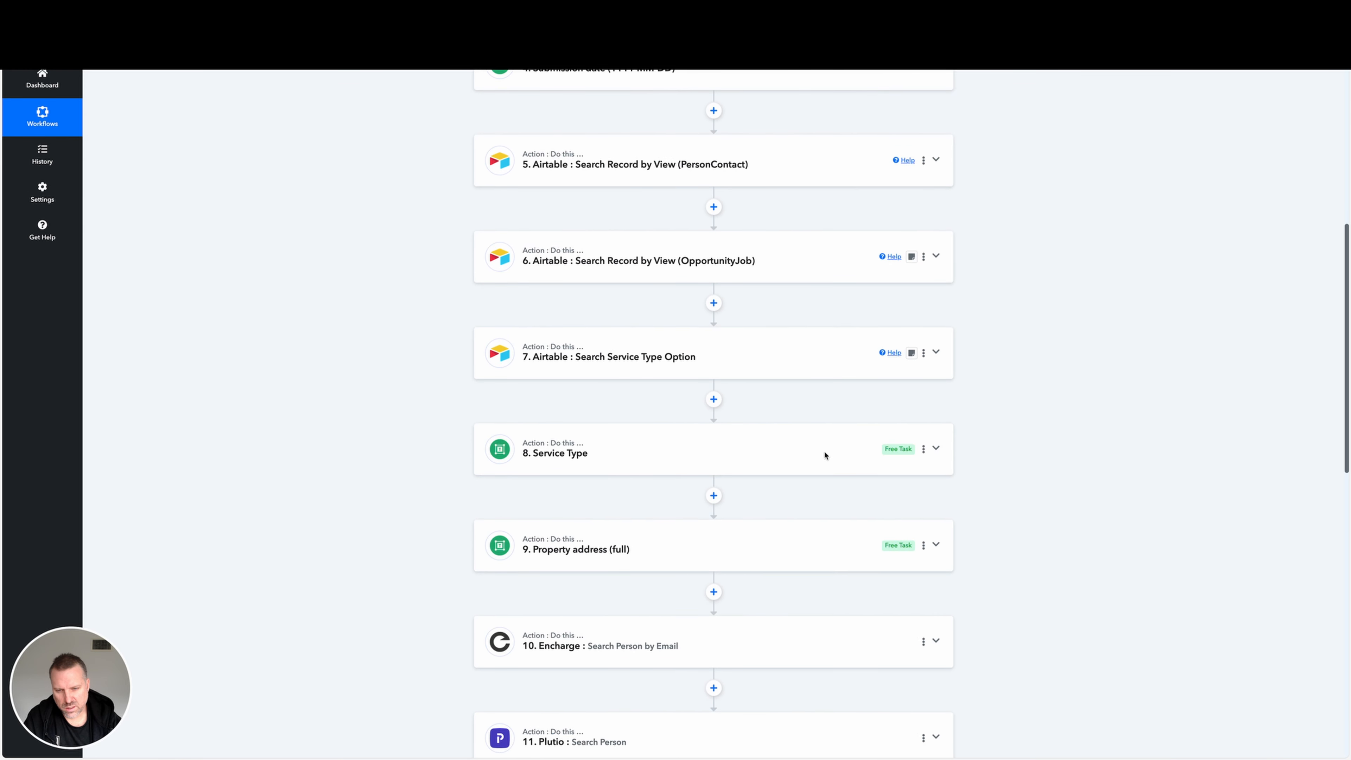
scroll(825, 456, "down", 9)
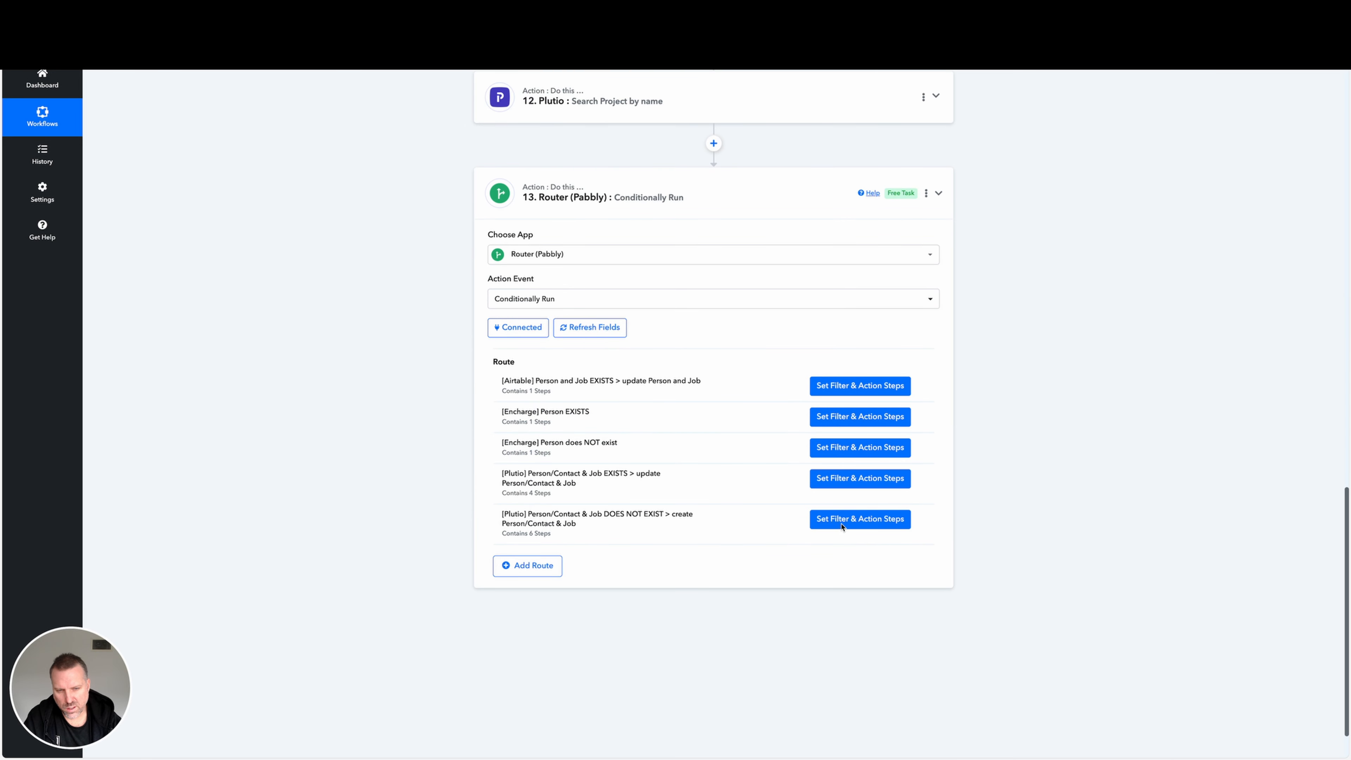
scroll(841, 527, "up", 7)
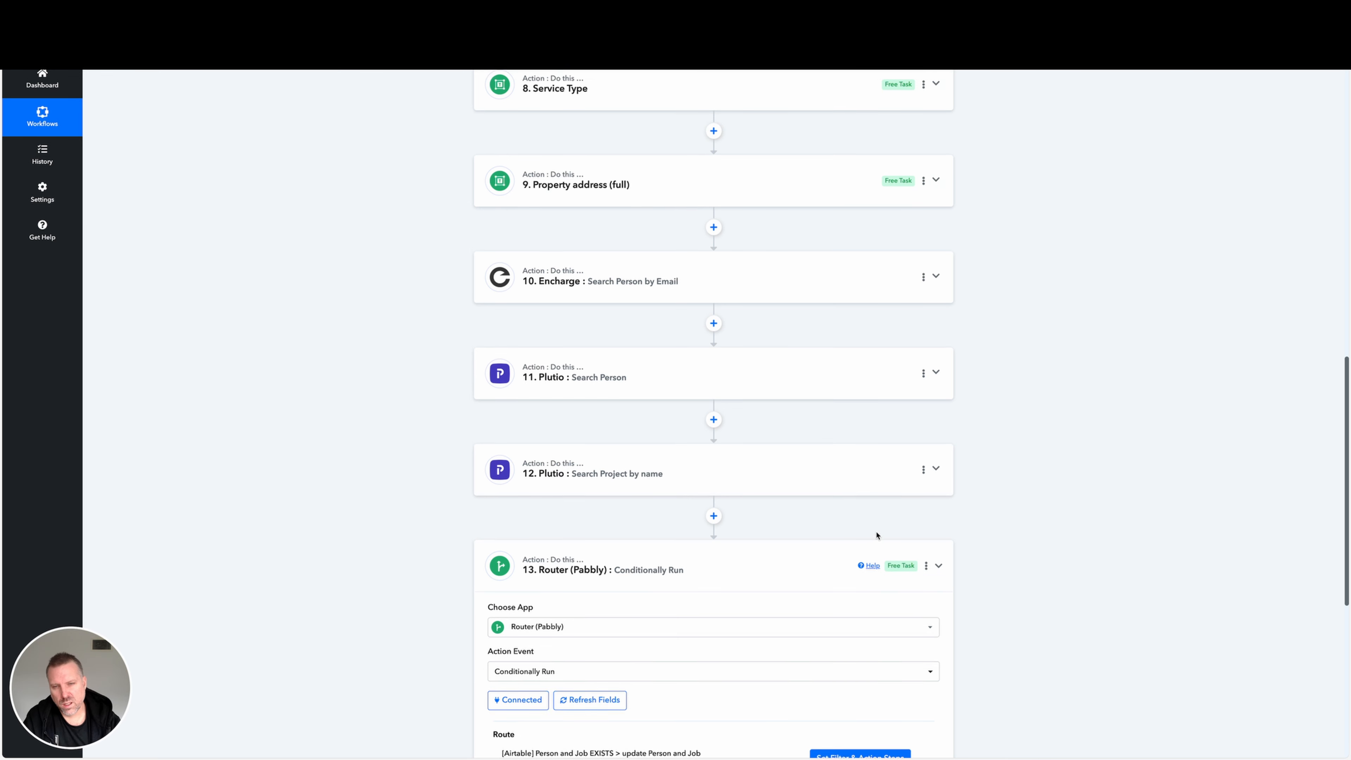
scroll(877, 534, "up", 3)
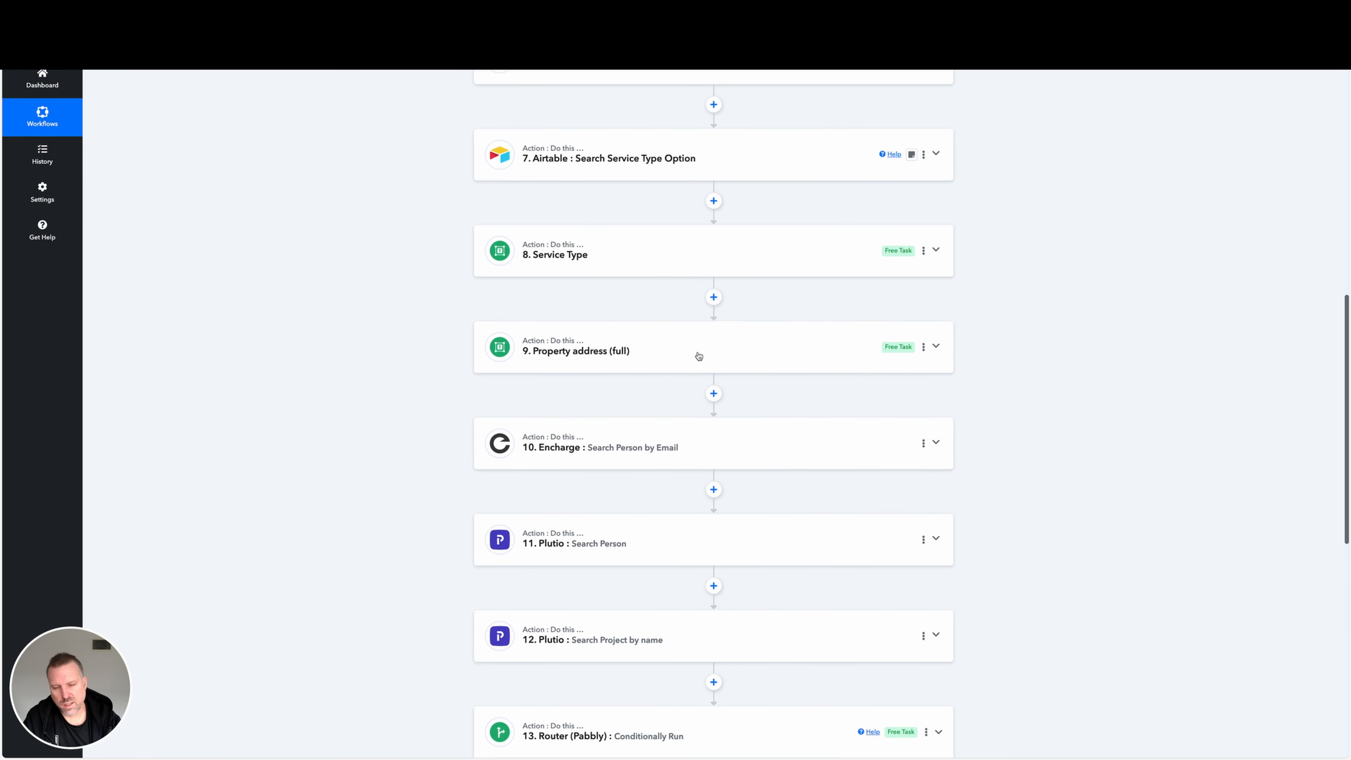
left_click(700, 353)
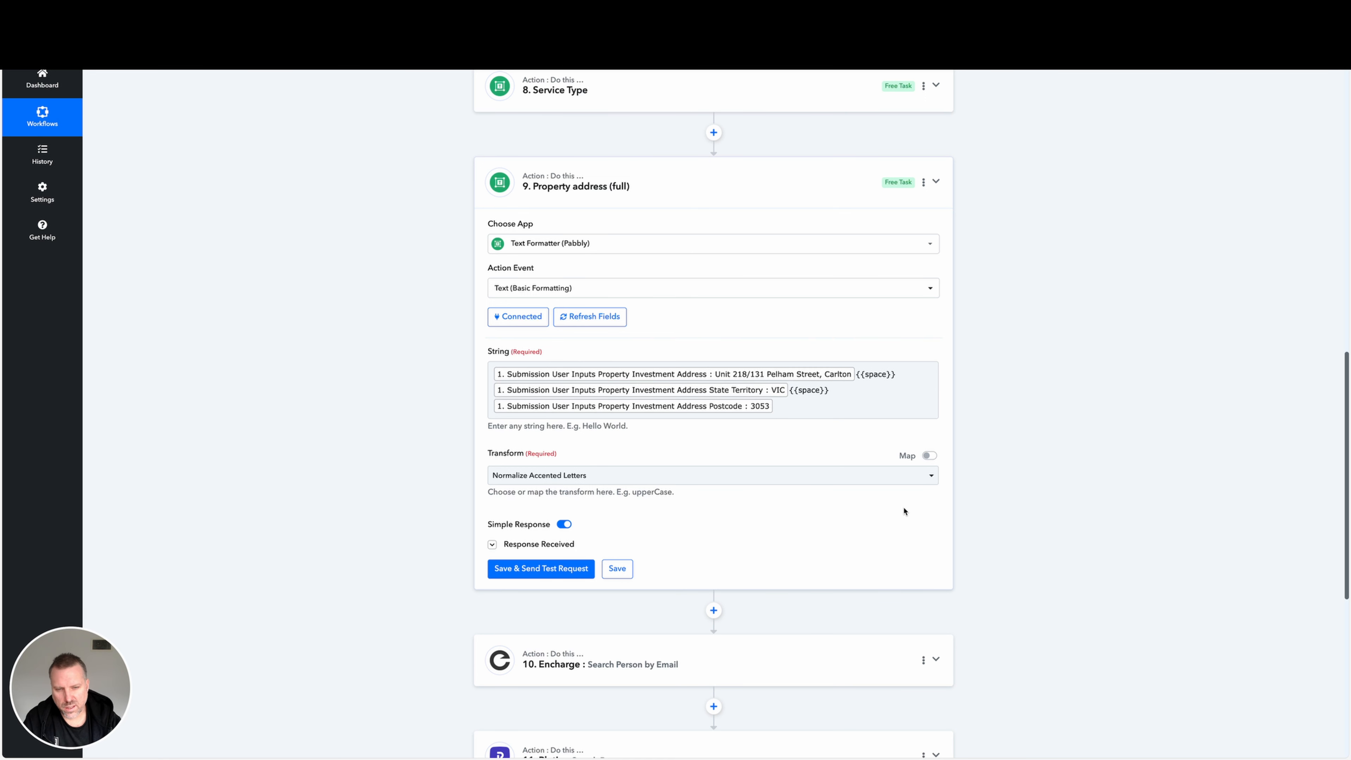
Copy the PlutioProjectCurrentStep value from the Raw JSON in step 7 of the Plutio create route, and close the route.
scroll(904, 512, "up", 15)
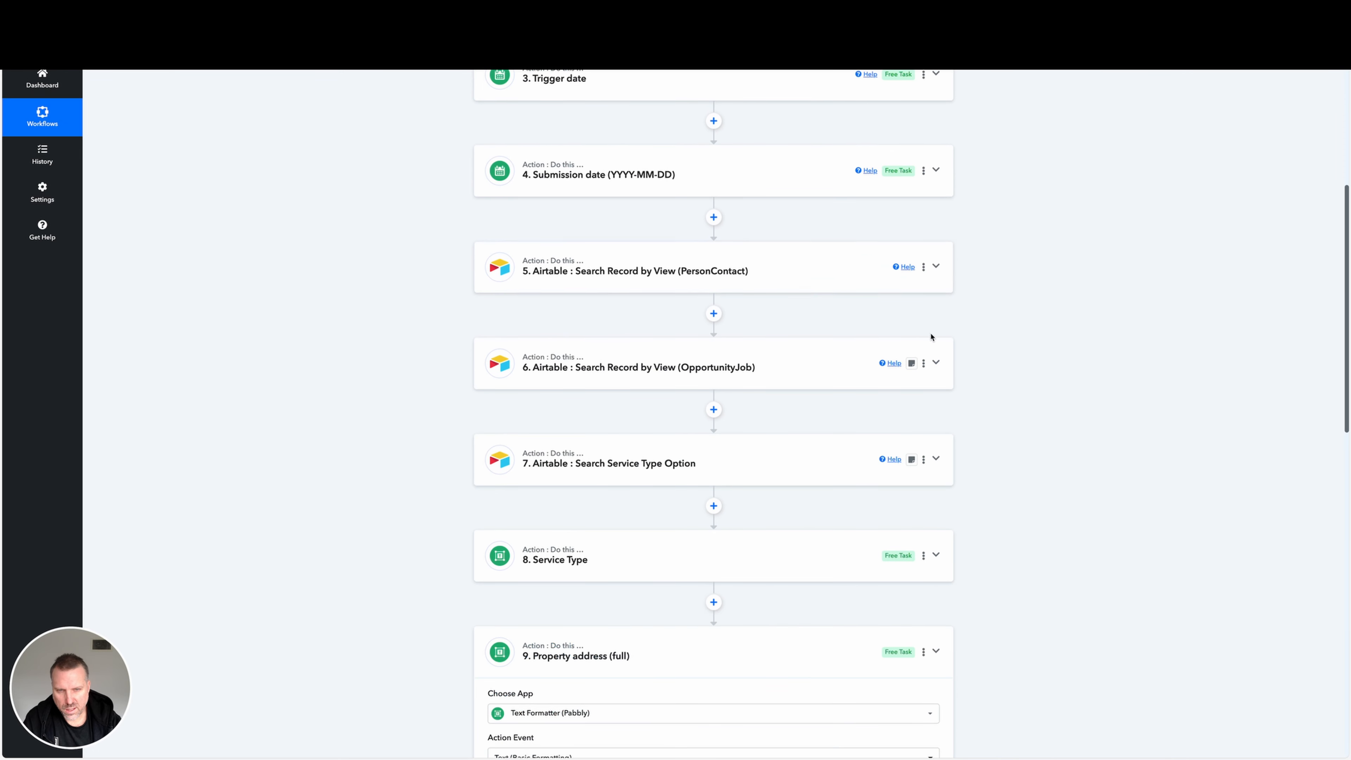
scroll(856, 450, "down", 1)
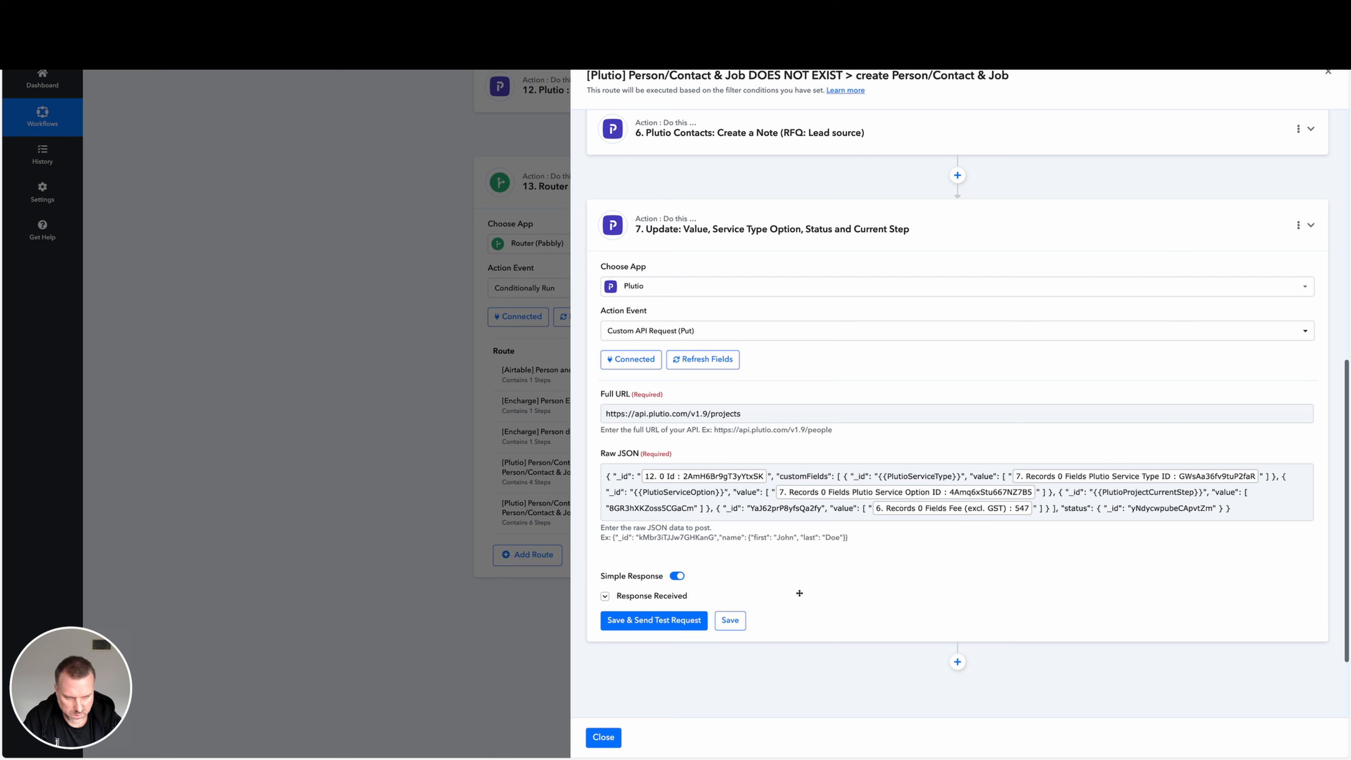
mouse_move(816, 603)
left_mouse_down()
mouse_move(1106, 491)
mouse_move(1161, 498)
left_mouse_up()
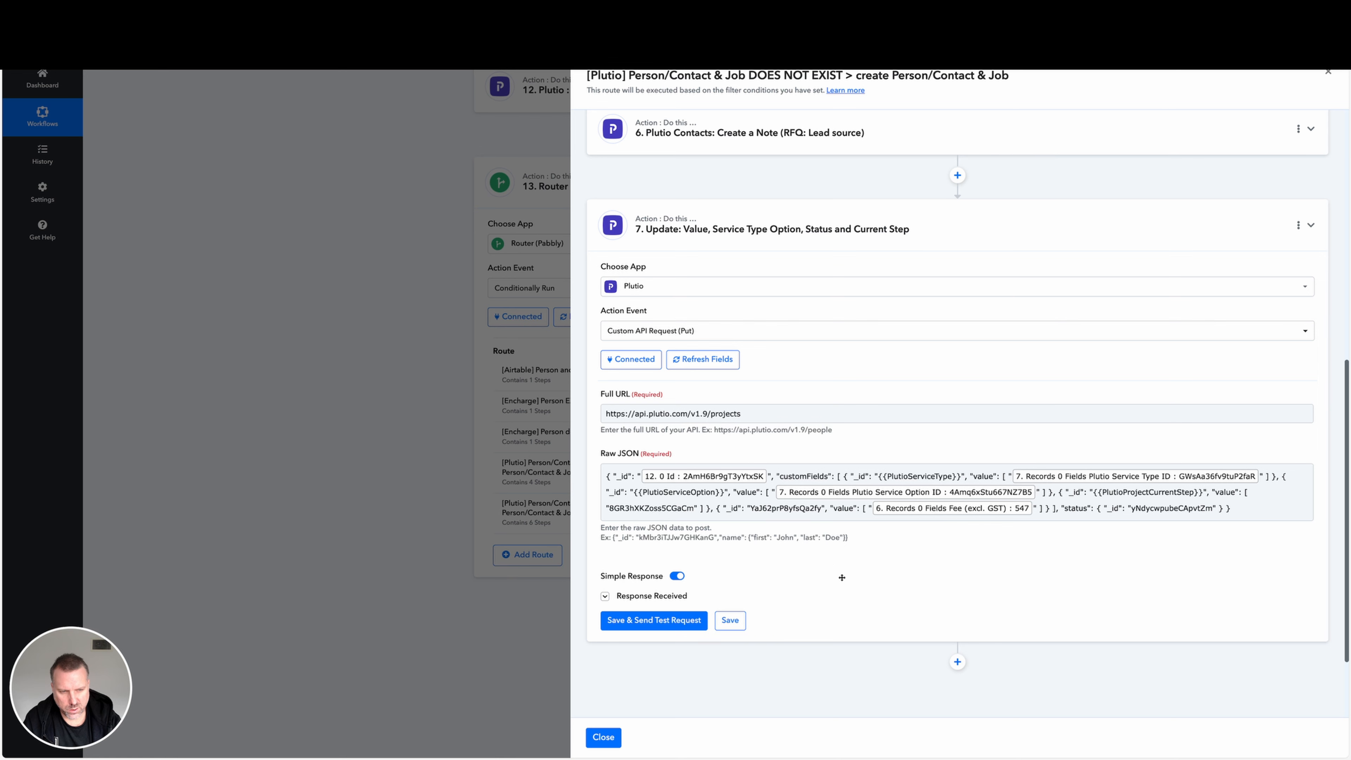
double_click(689, 510)
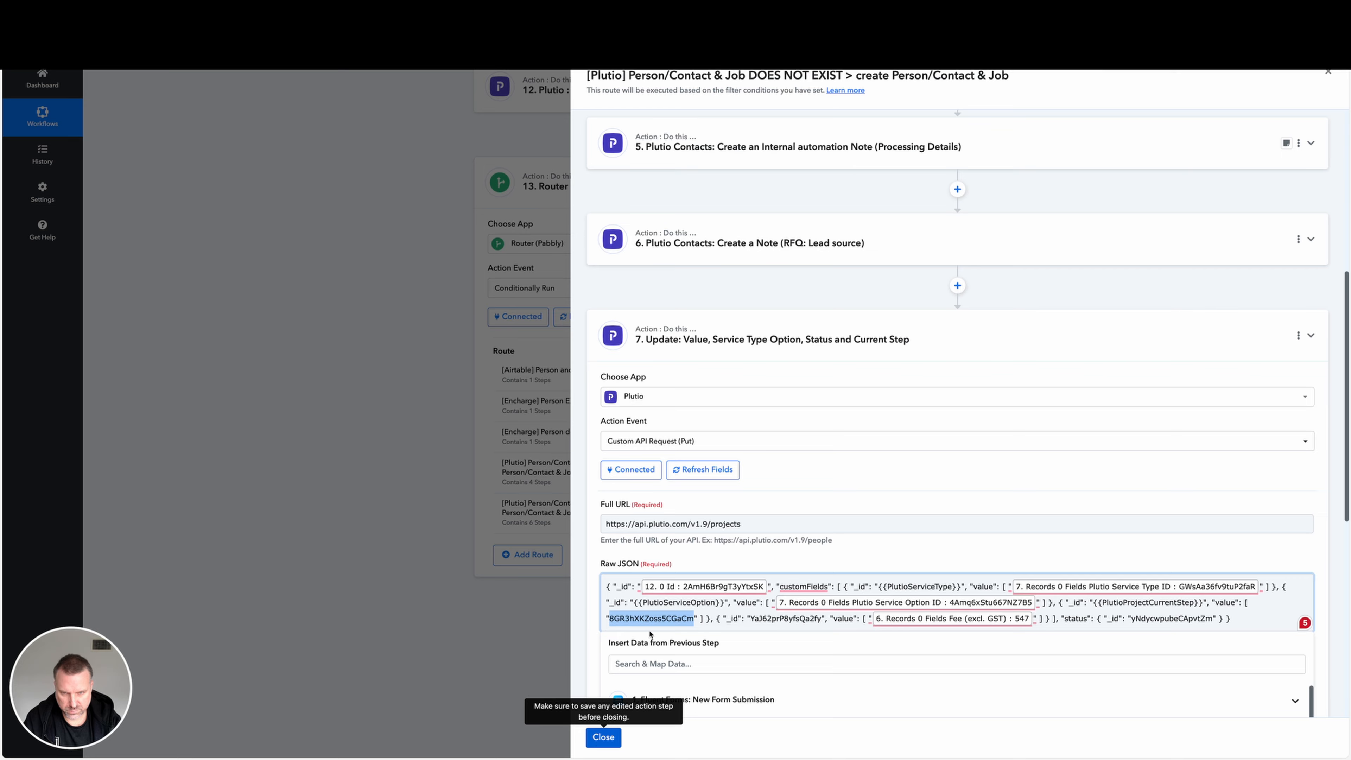
left_click(603, 737)
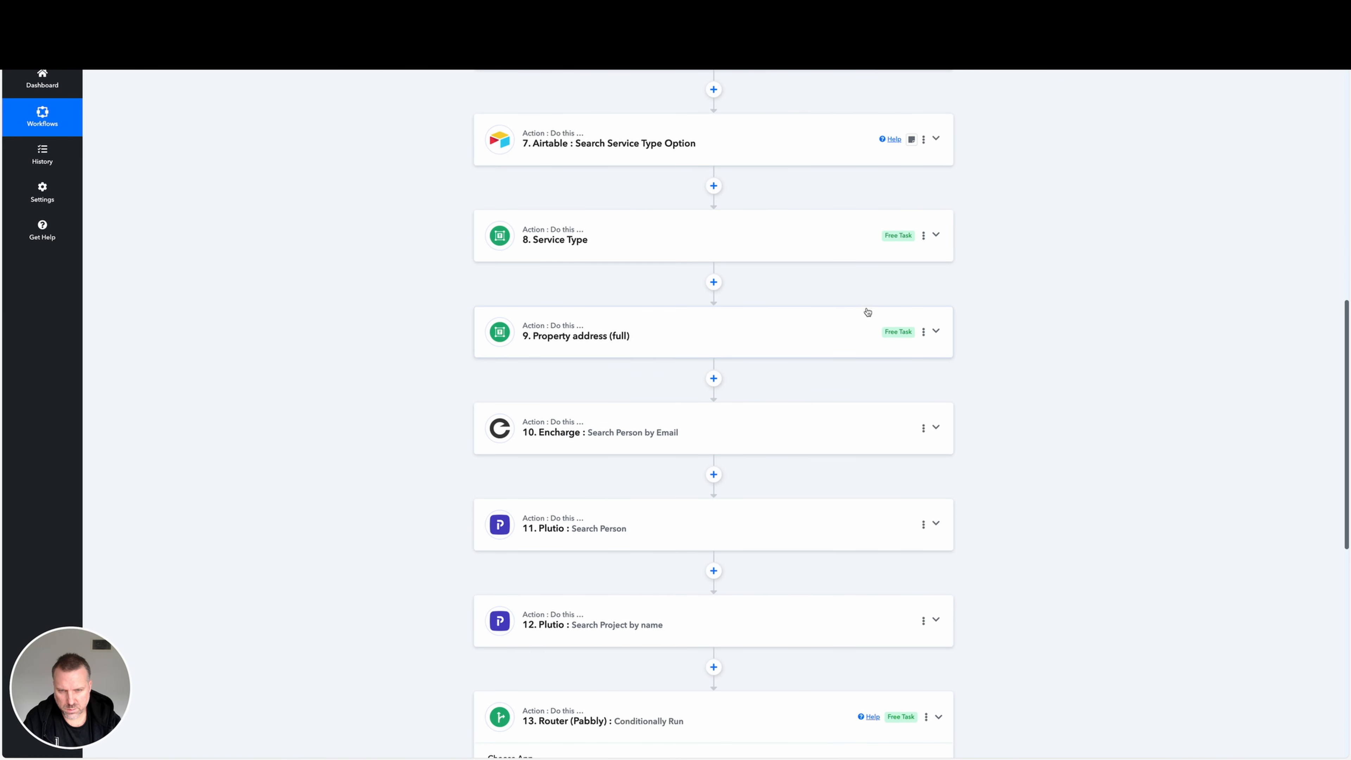
Look through the workflow's steps from the Fluent Forms trigger to the Plutio searches for the place where a formatter step fits.
scroll(868, 312, "down", 2)
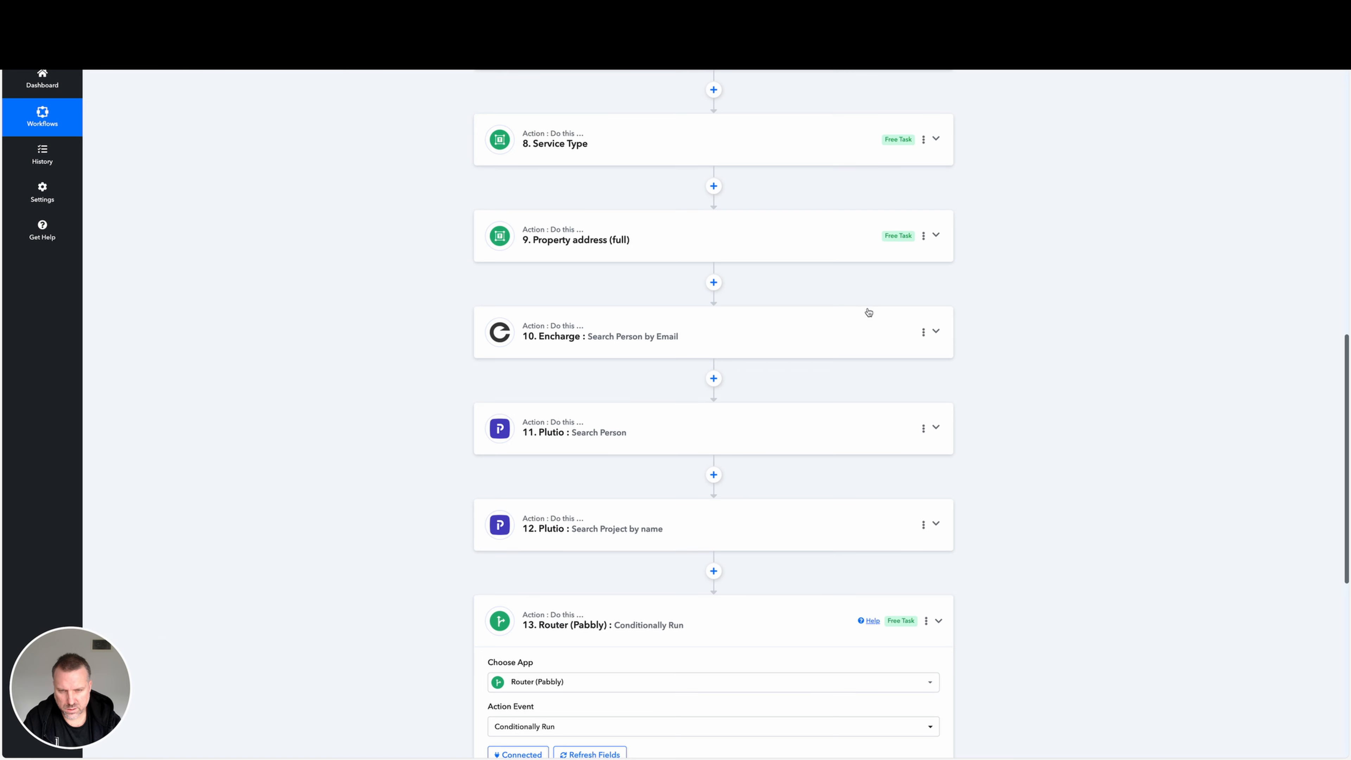
scroll(868, 312, "up", 7)
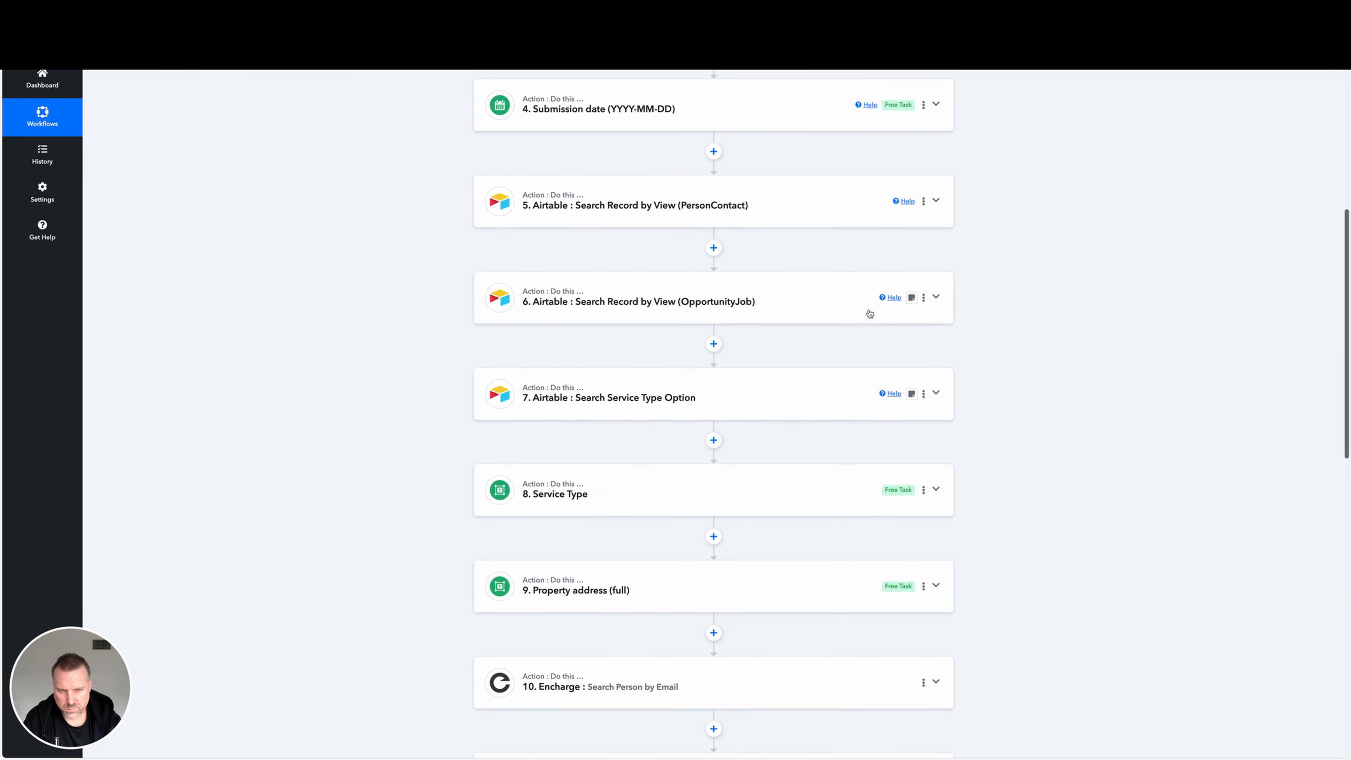
scroll(870, 313, "up", 4)
scroll(870, 313, "up", 3)
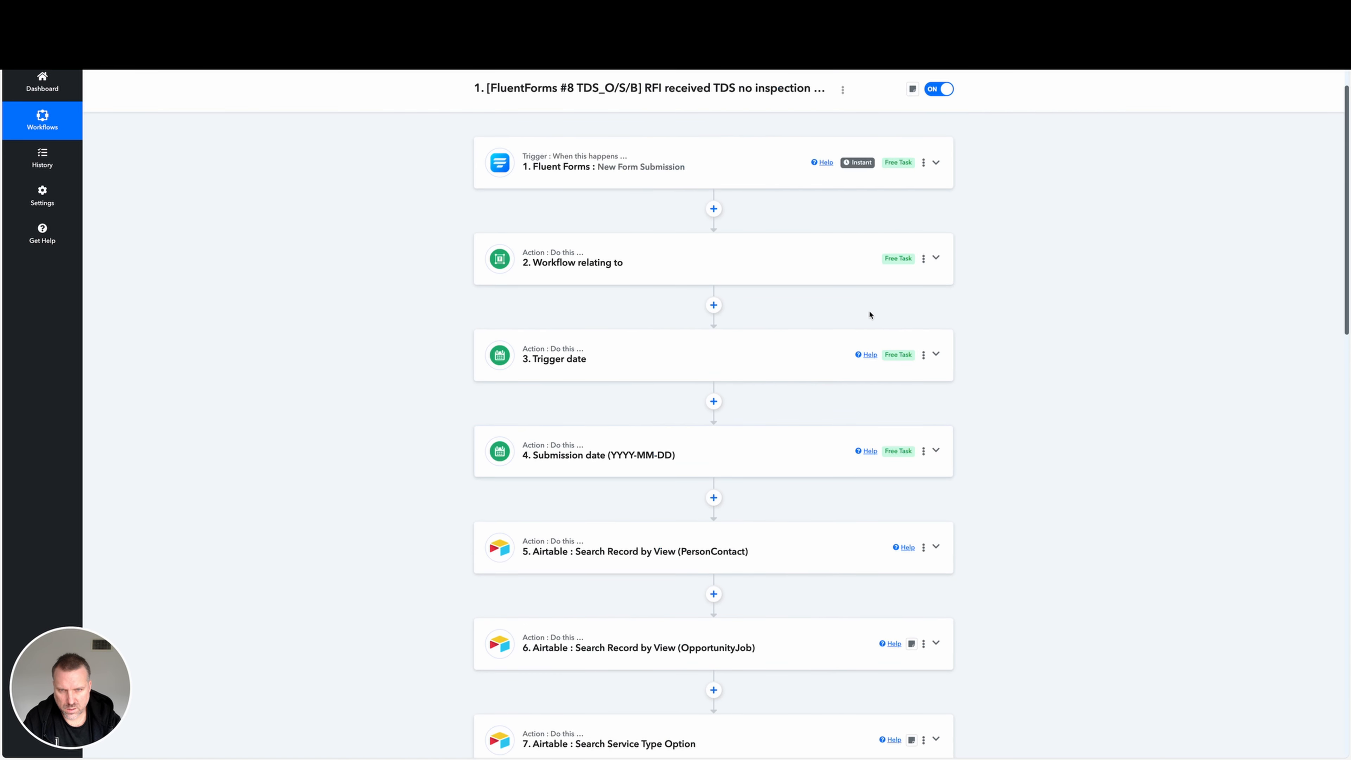
scroll(870, 315, "down", 1)
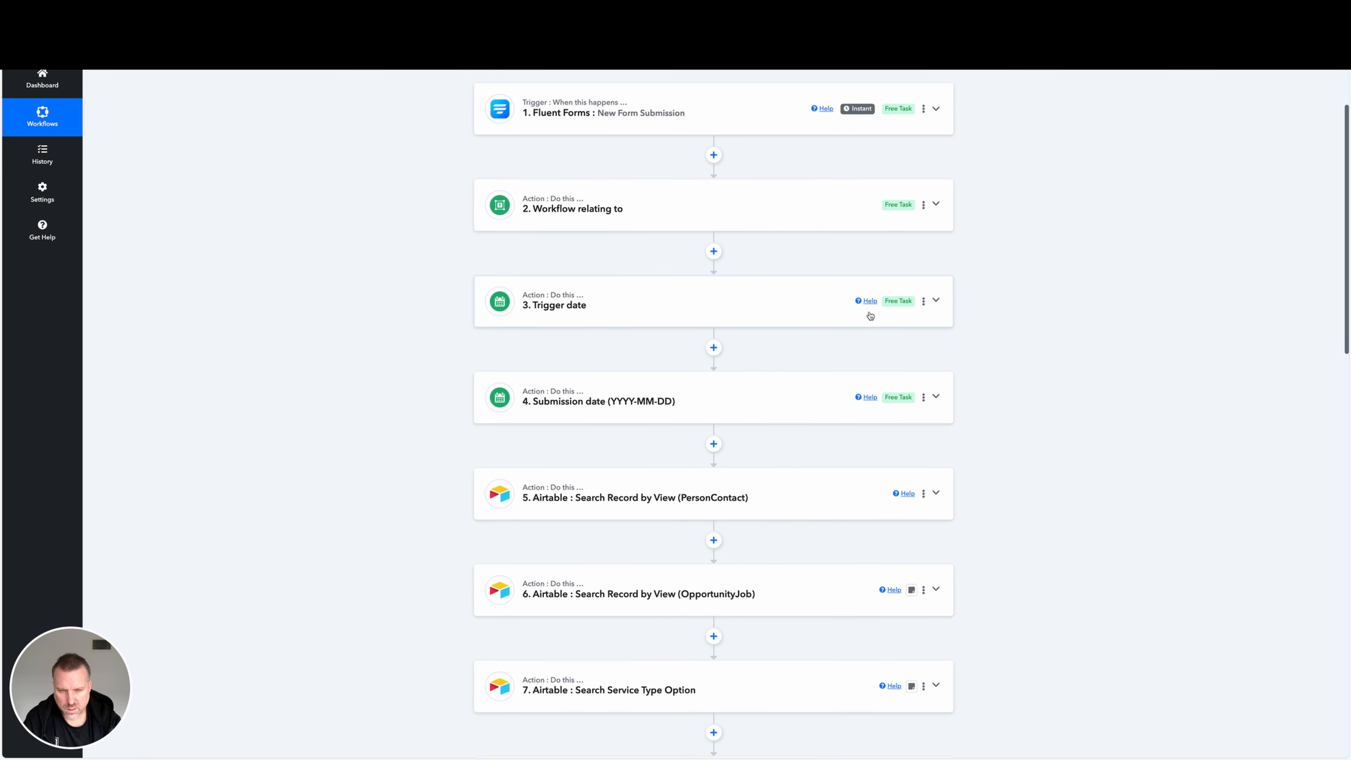
scroll(870, 315, "down", 3)
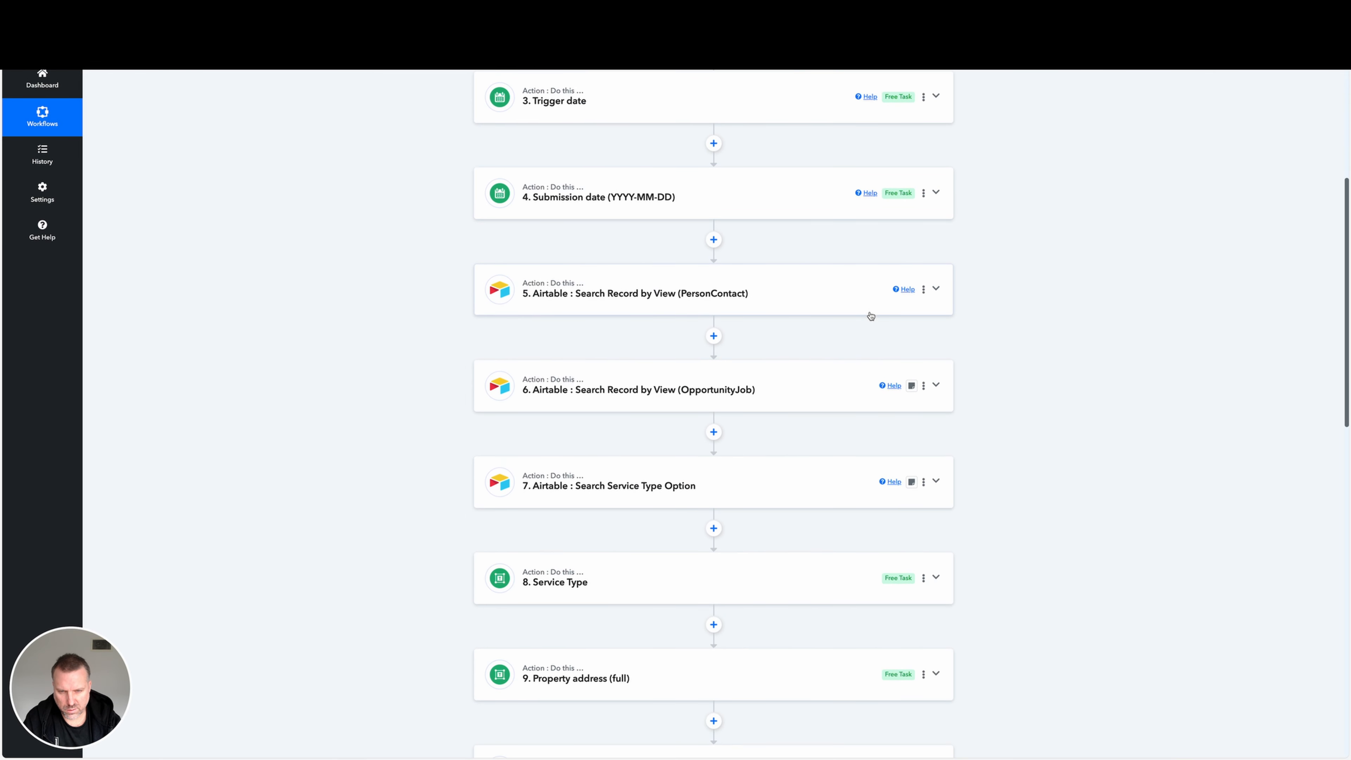
scroll(870, 316, "down", 3)
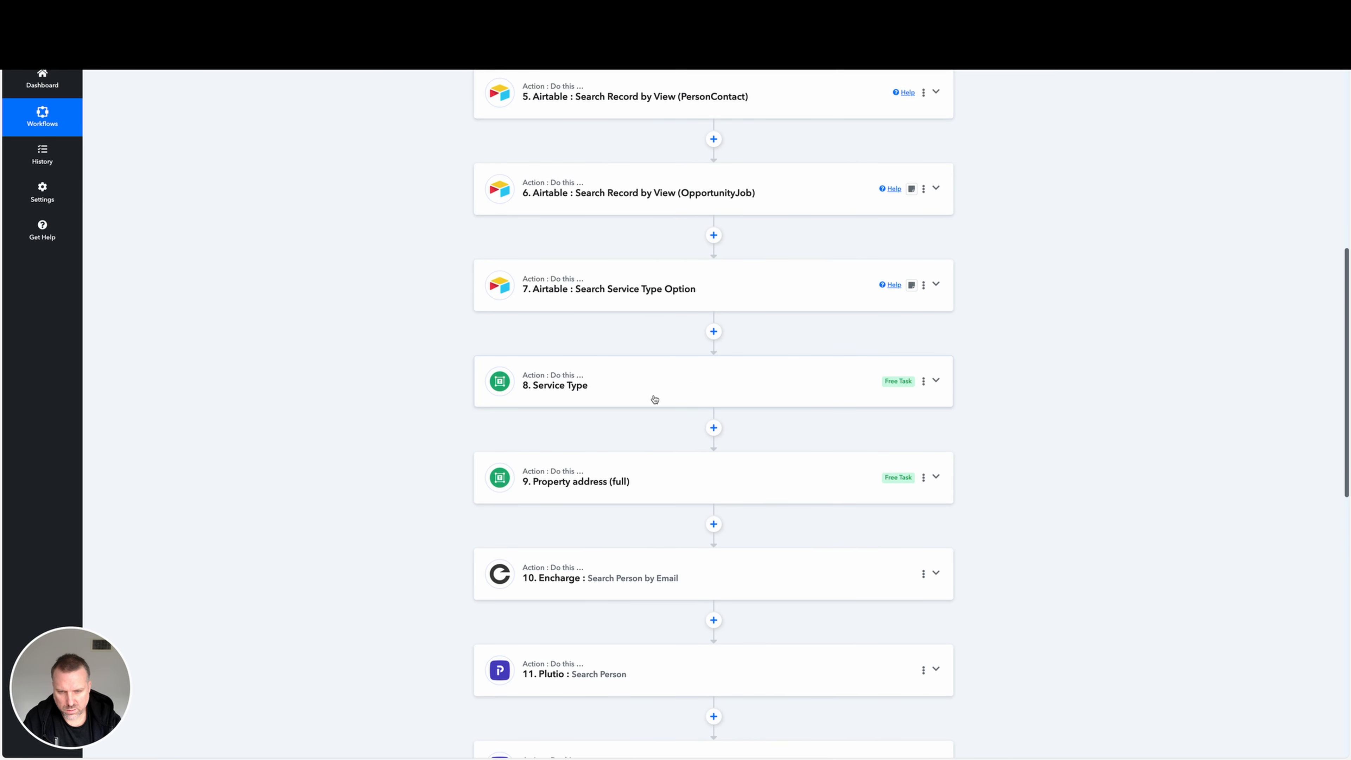
scroll(677, 503, "down", 1)
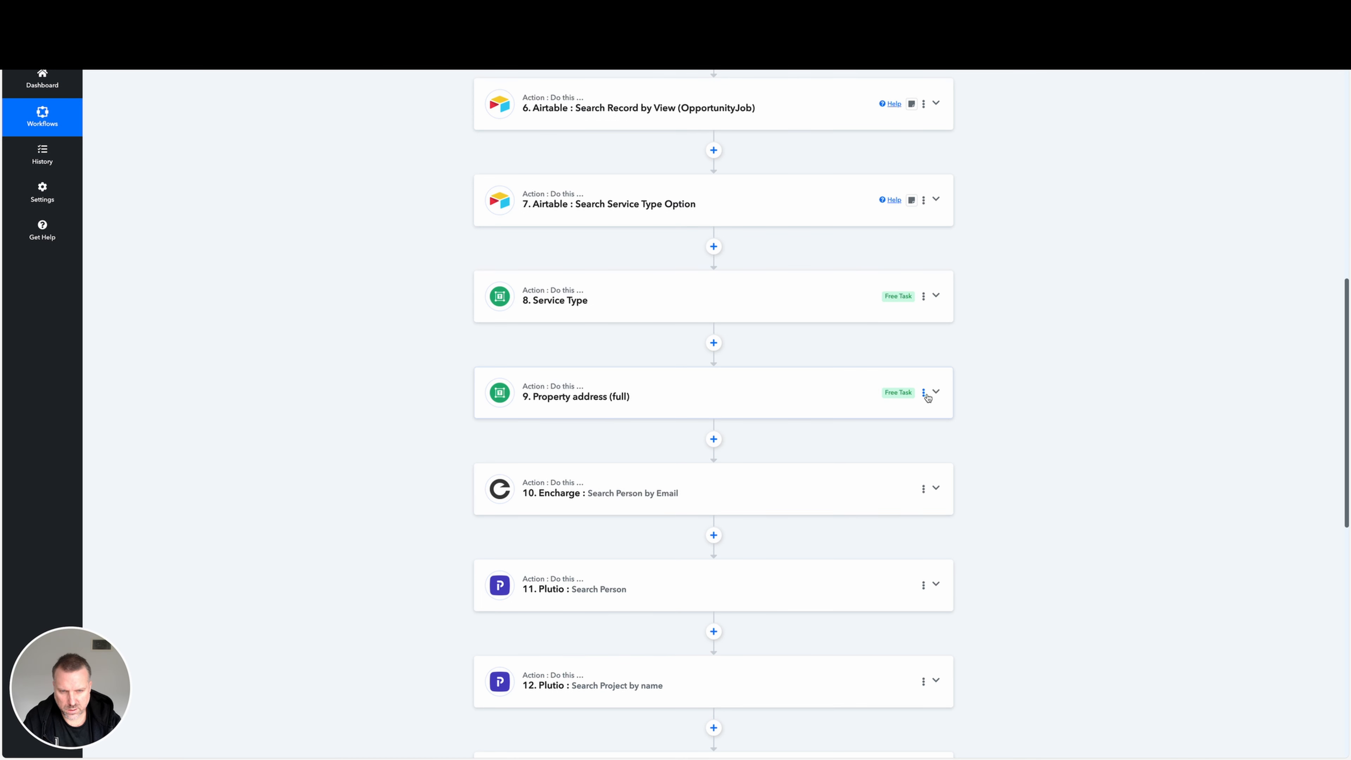
Add a Text Formatter (Pabbly) action after step 9 with the Text (Basic Formatting) event and connect it.
left_click(714, 440)
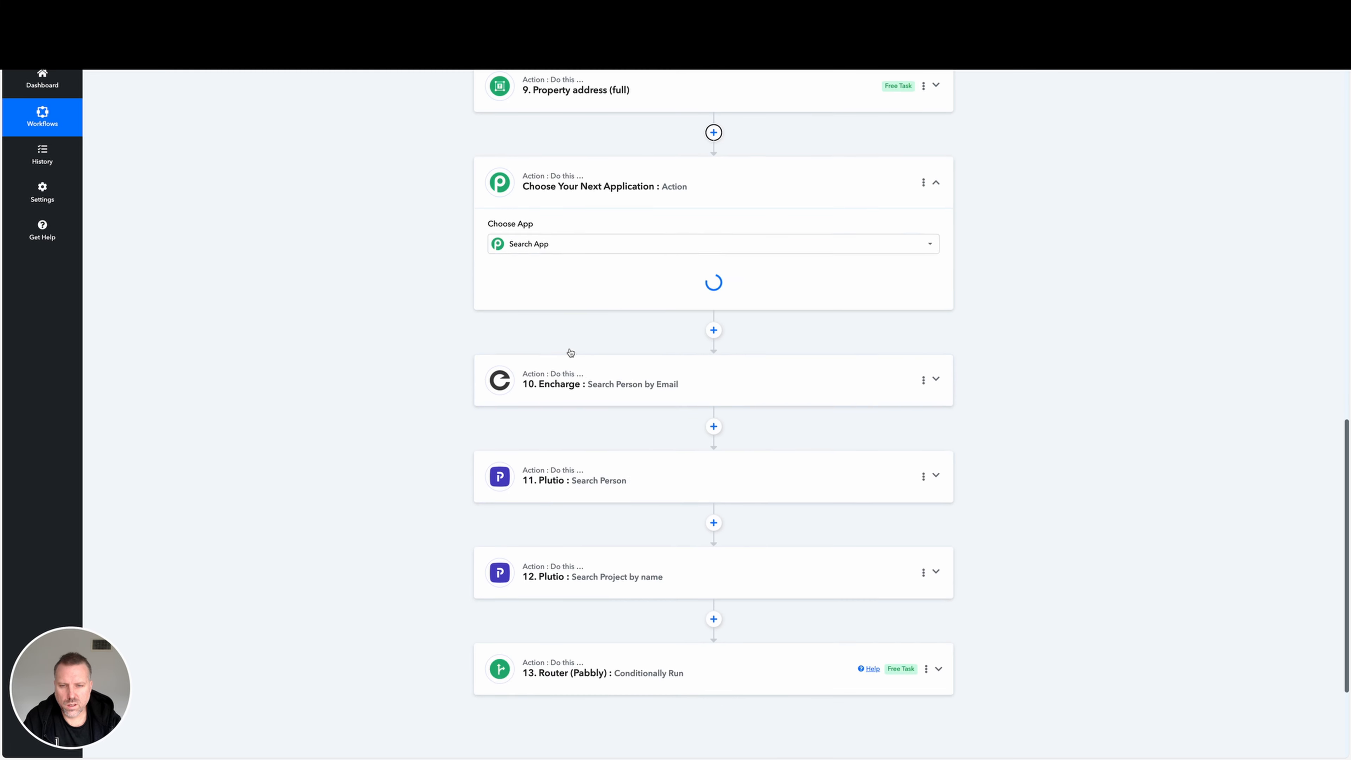
type("text")
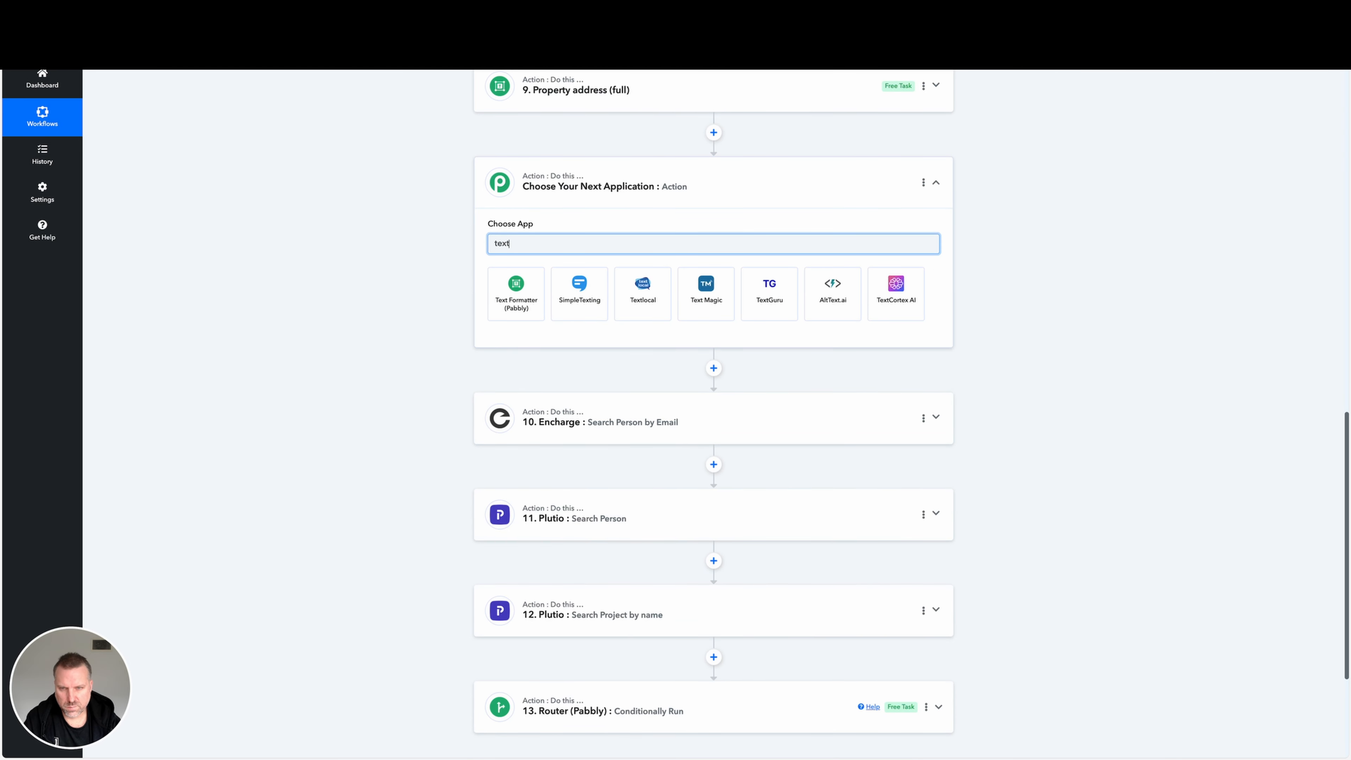
left_click(526, 307)
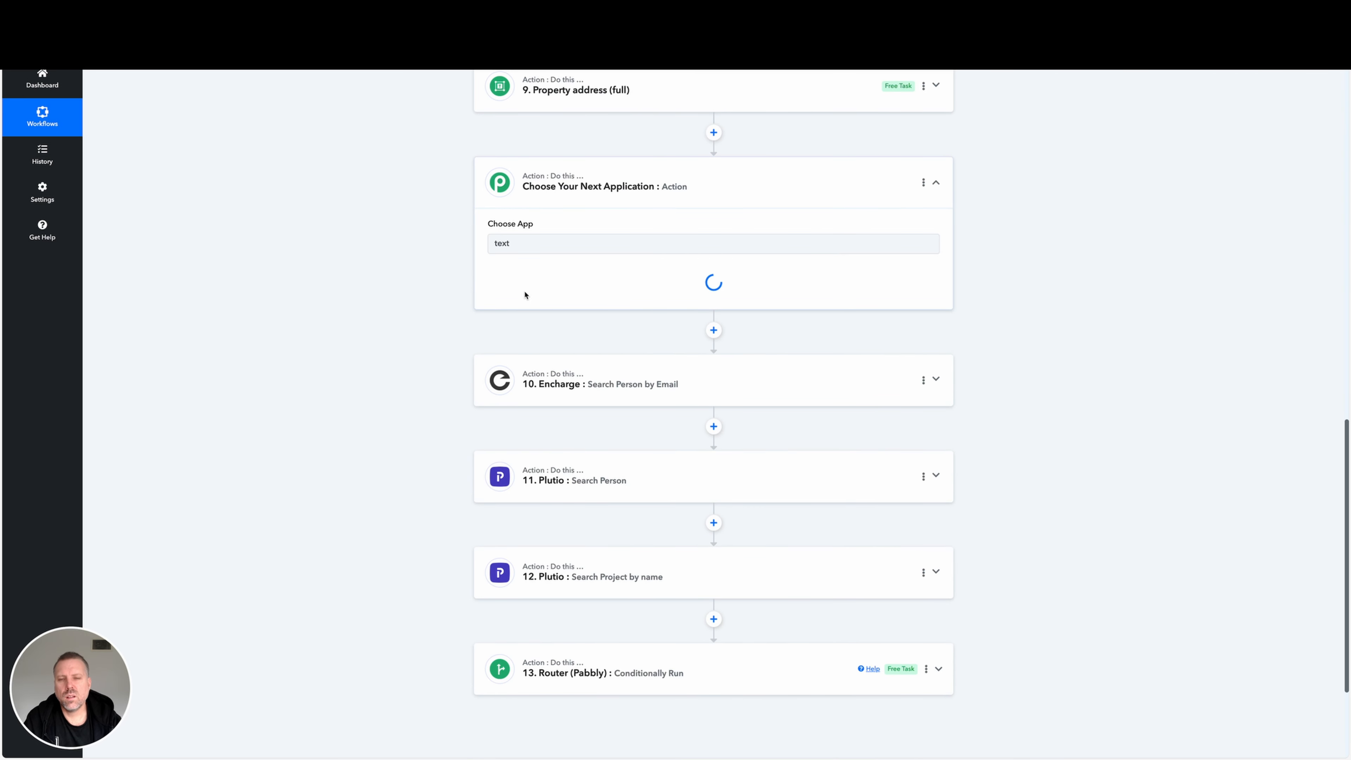
left_click(539, 290)
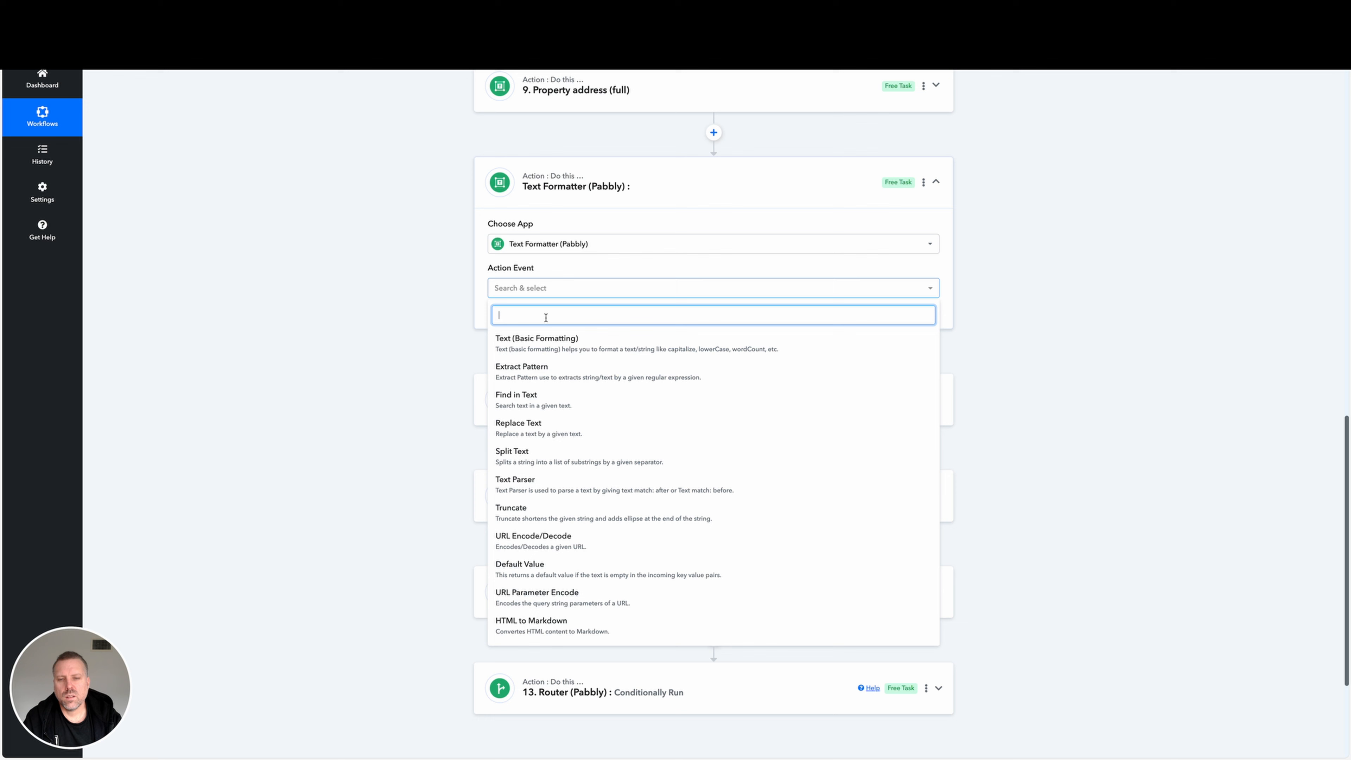
left_click(549, 338)
left_click(513, 317)
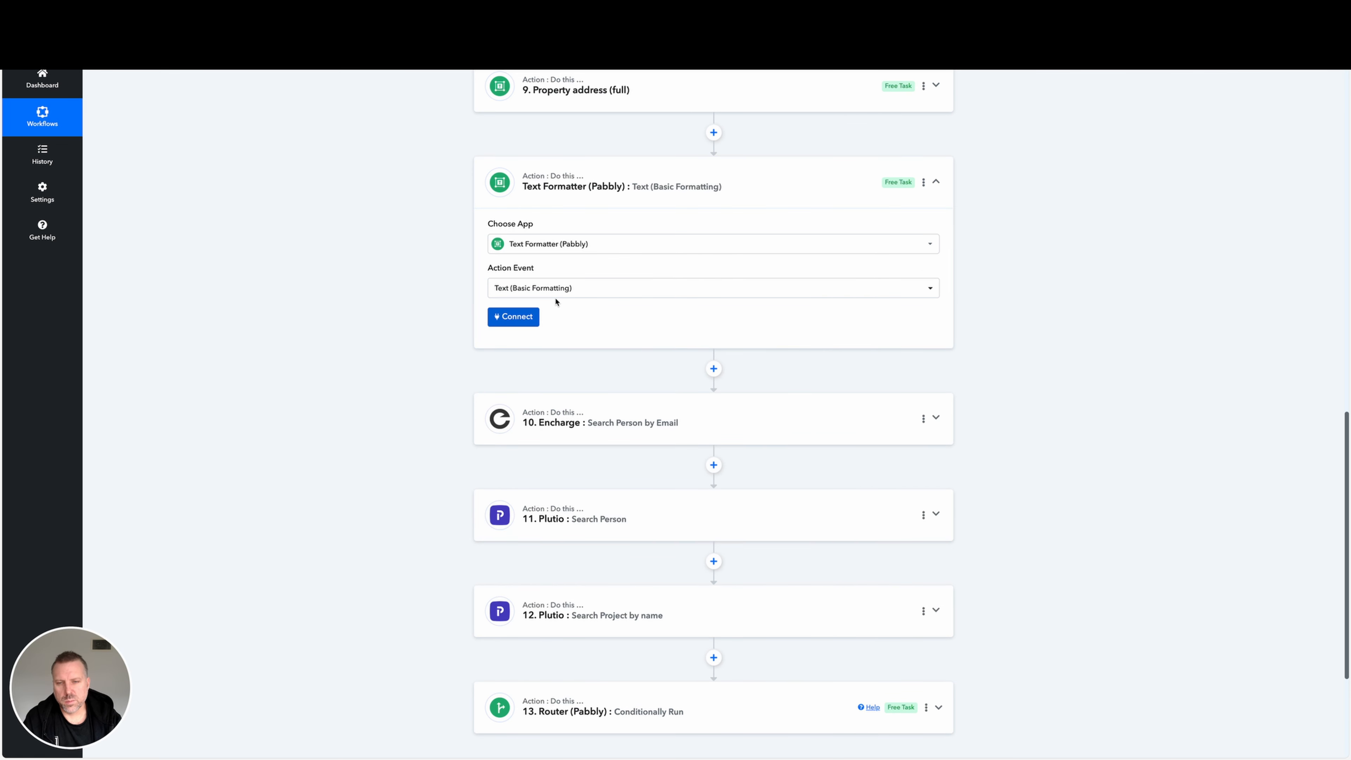
Set the new formatter's String to the copied current step ID, 8GR3hXKZoss5CGaCm.
left_click(557, 372)
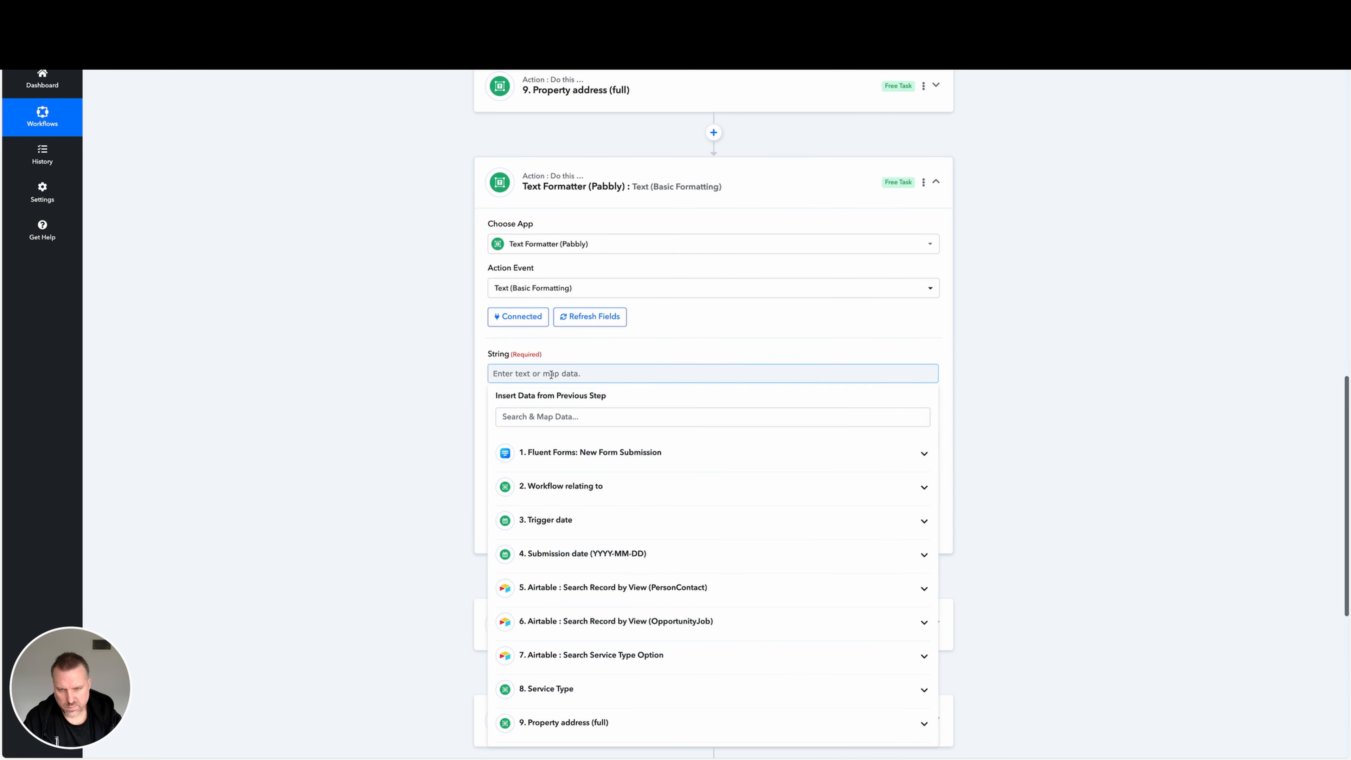
type("8GR3hXKZoss5TGaCm")
left_click(944, 350)
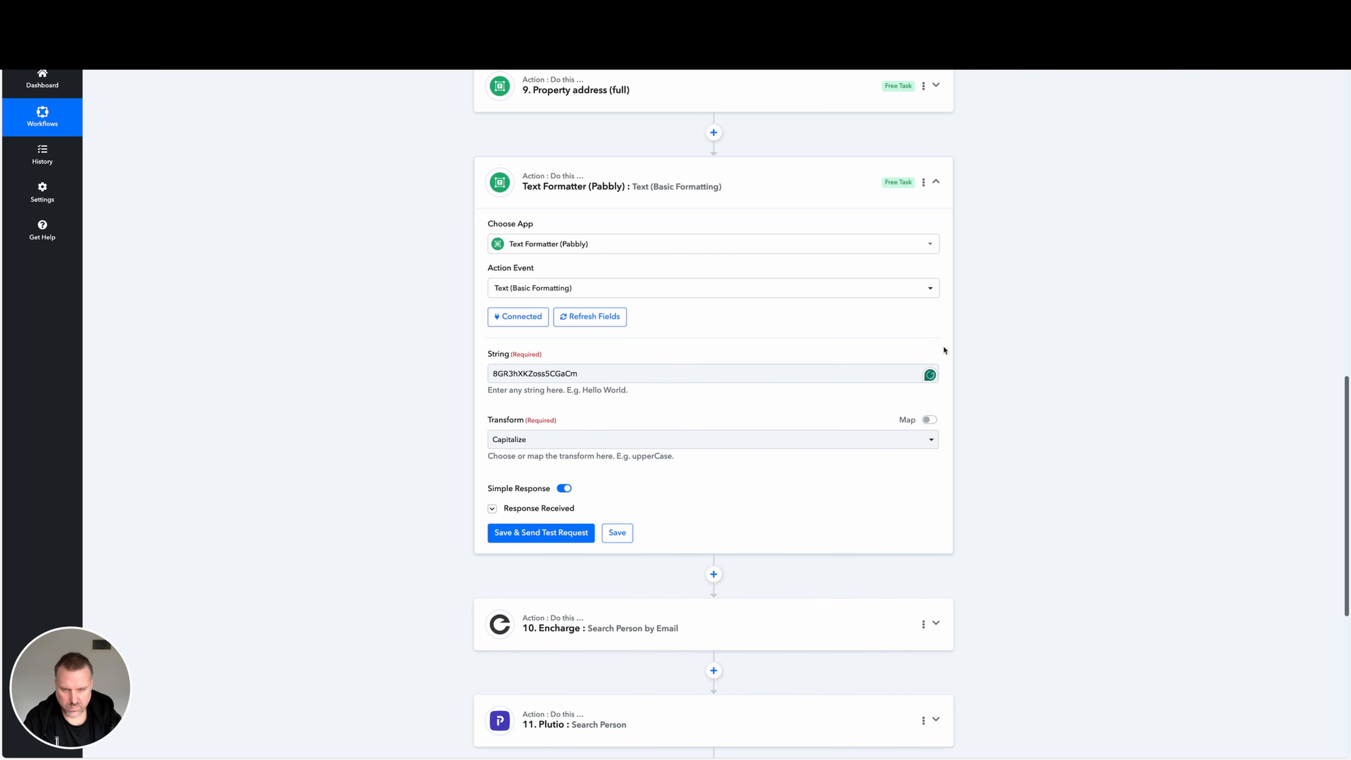
Set the formatter's Transform to Normalize Accented Letters, save the step and send a test request.
left_click(594, 439)
scroll(667, 636, "down", 2)
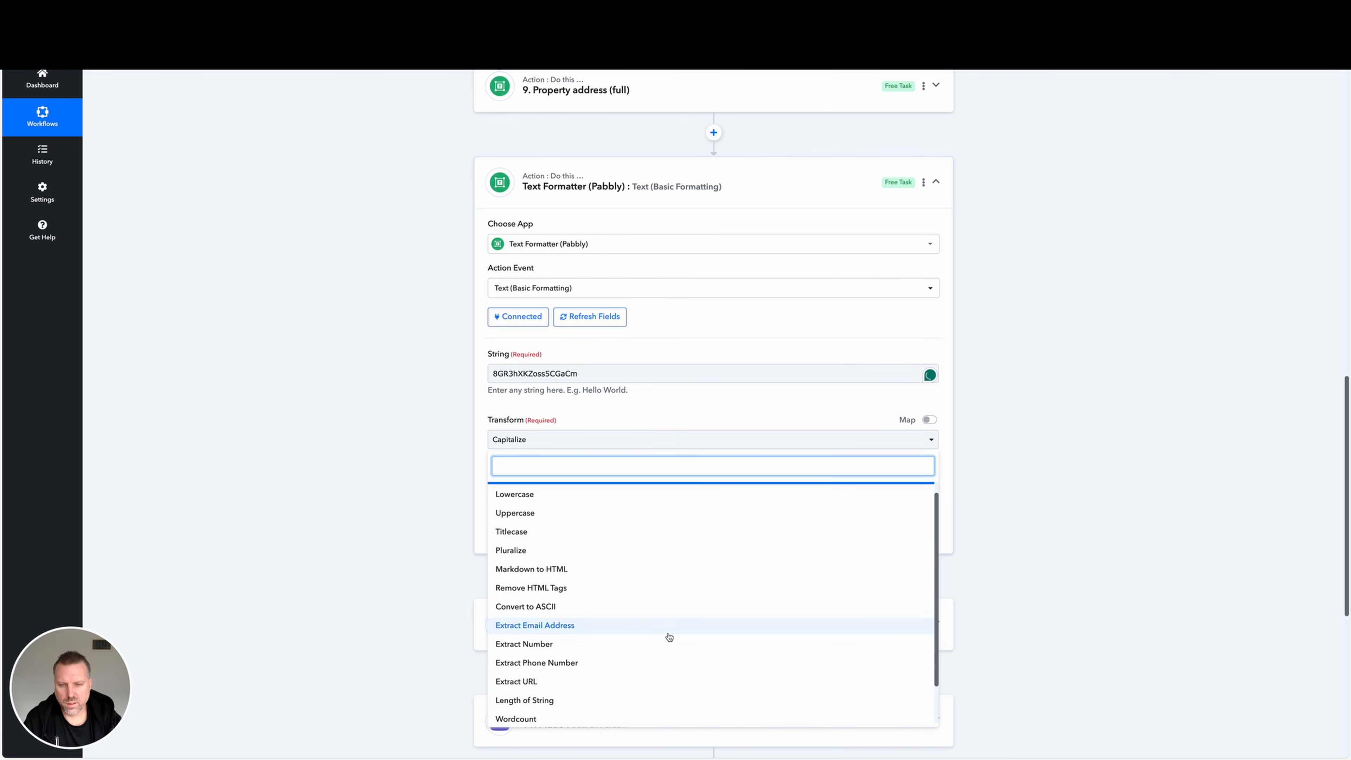
scroll(680, 637, "down", 6)
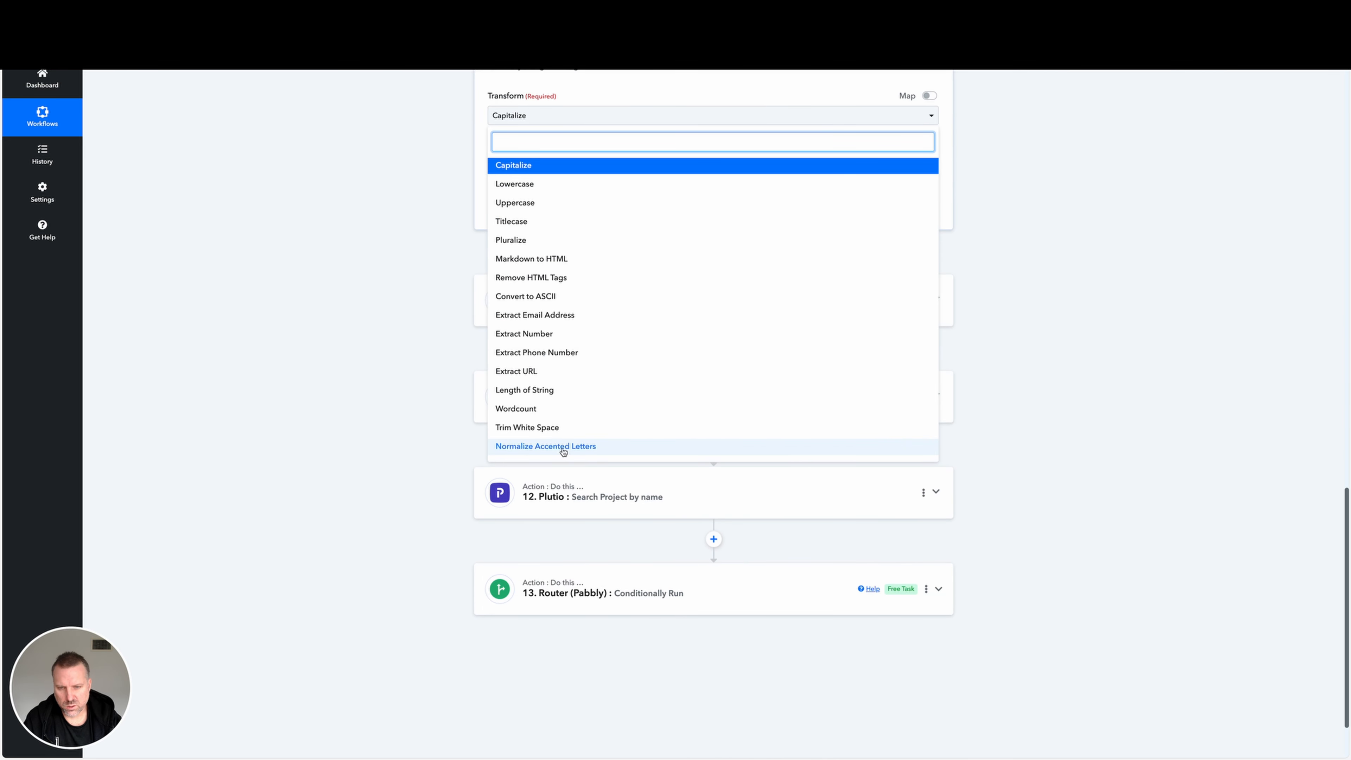
left_click(561, 452)
scroll(651, 259, "up", 5)
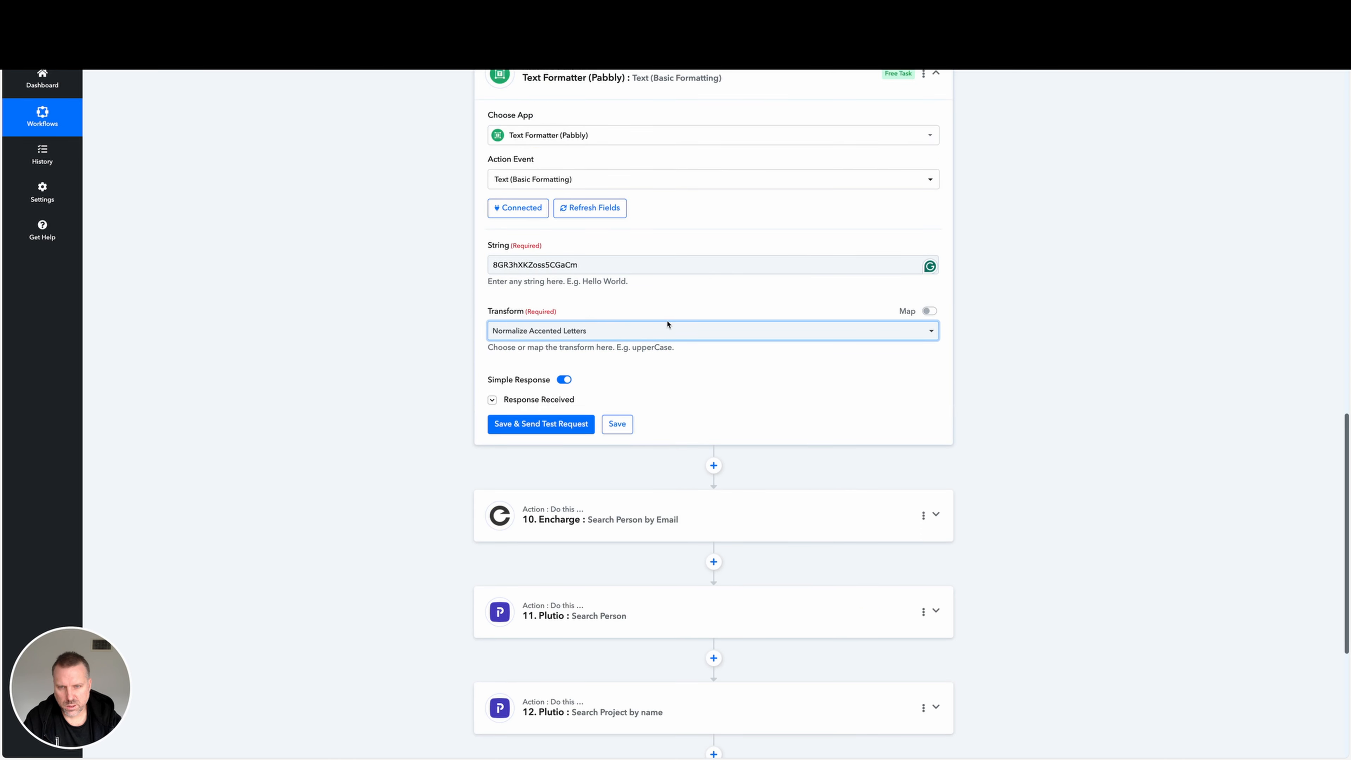
left_click(561, 430)
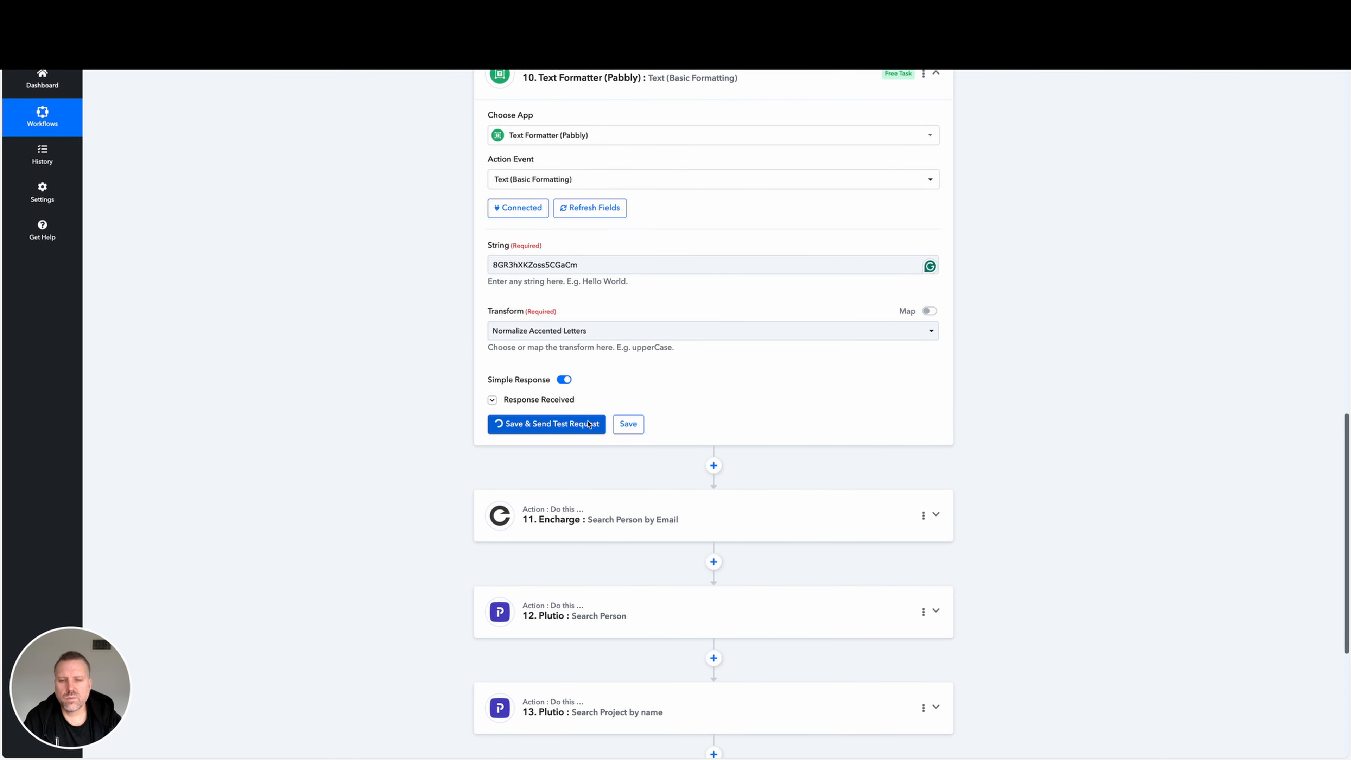
scroll(922, 211, "up", 5)
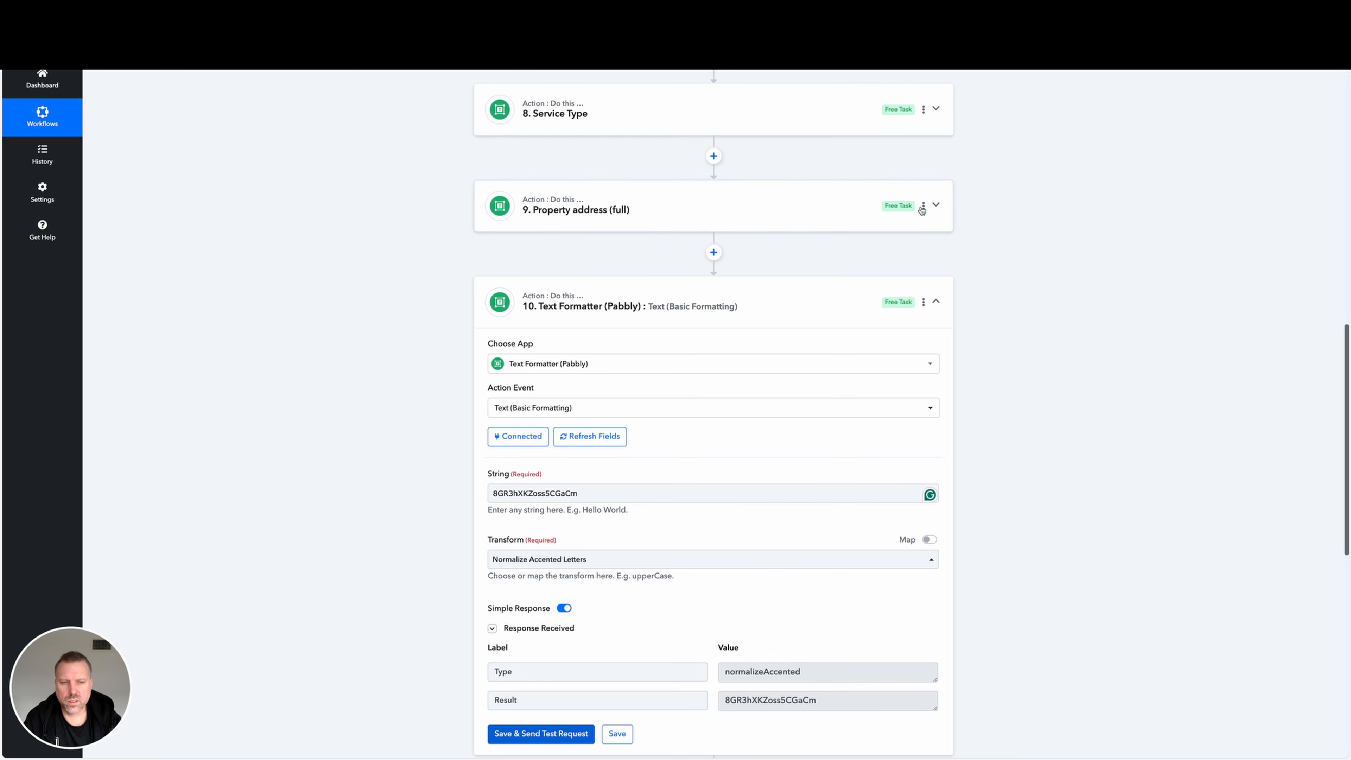
Rename the new text formatter step 10 to "Current Step (Job)" and collapse it.
left_click(923, 302)
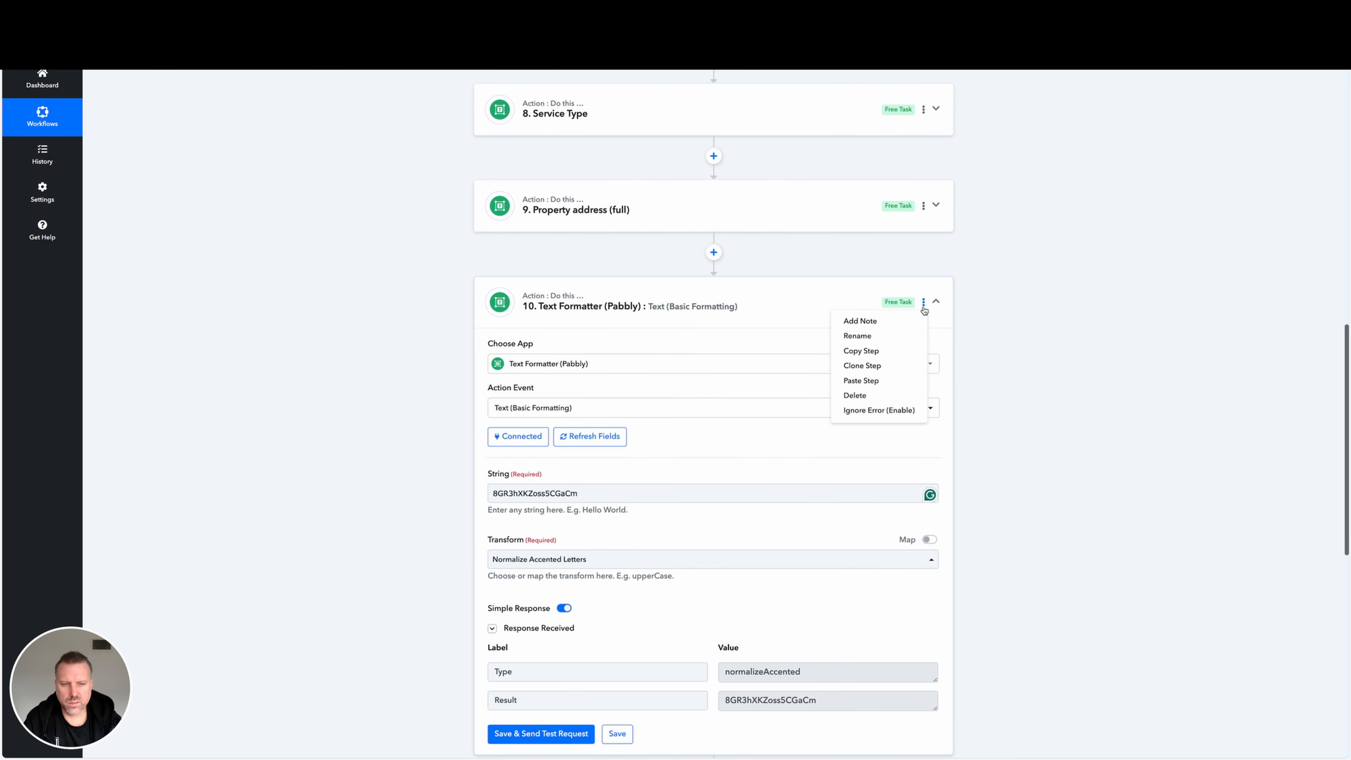
left_click(883, 336)
key("ctrl+a")
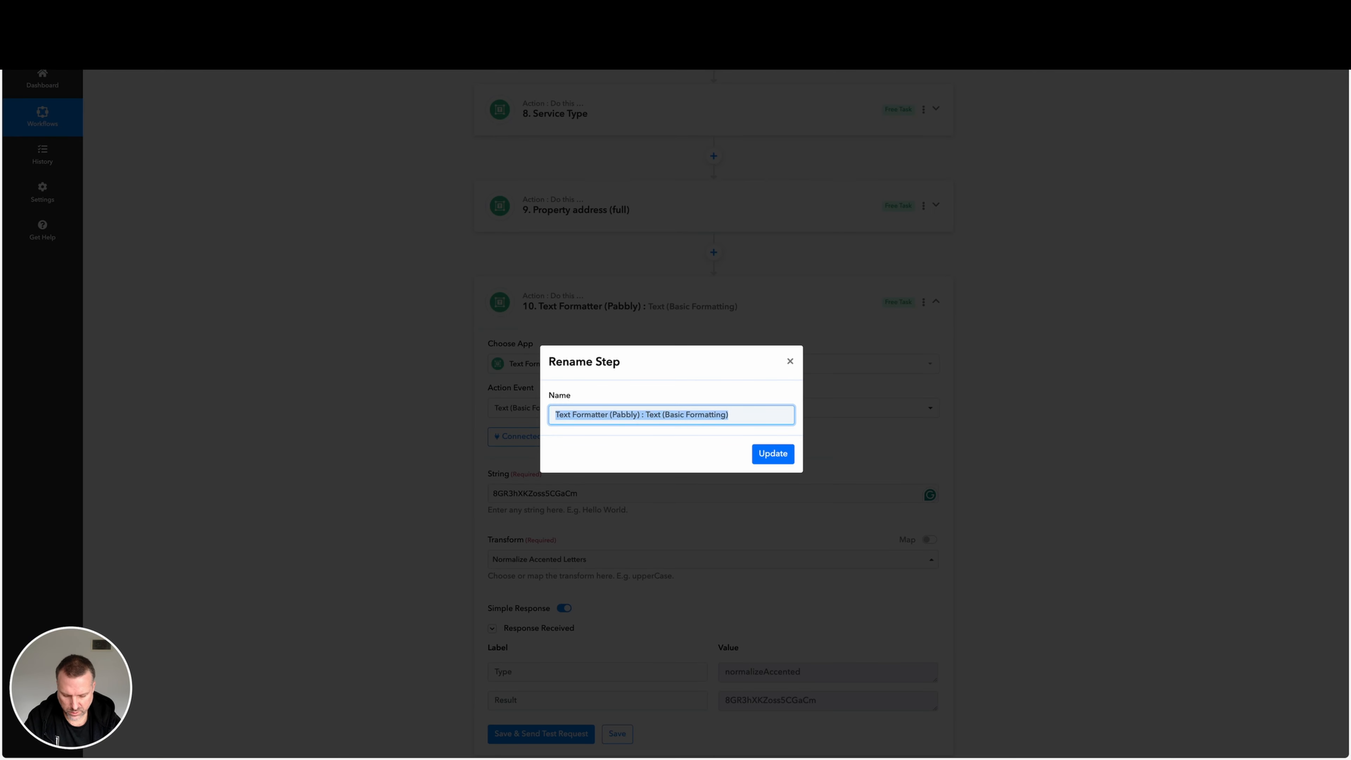
type("Current S")
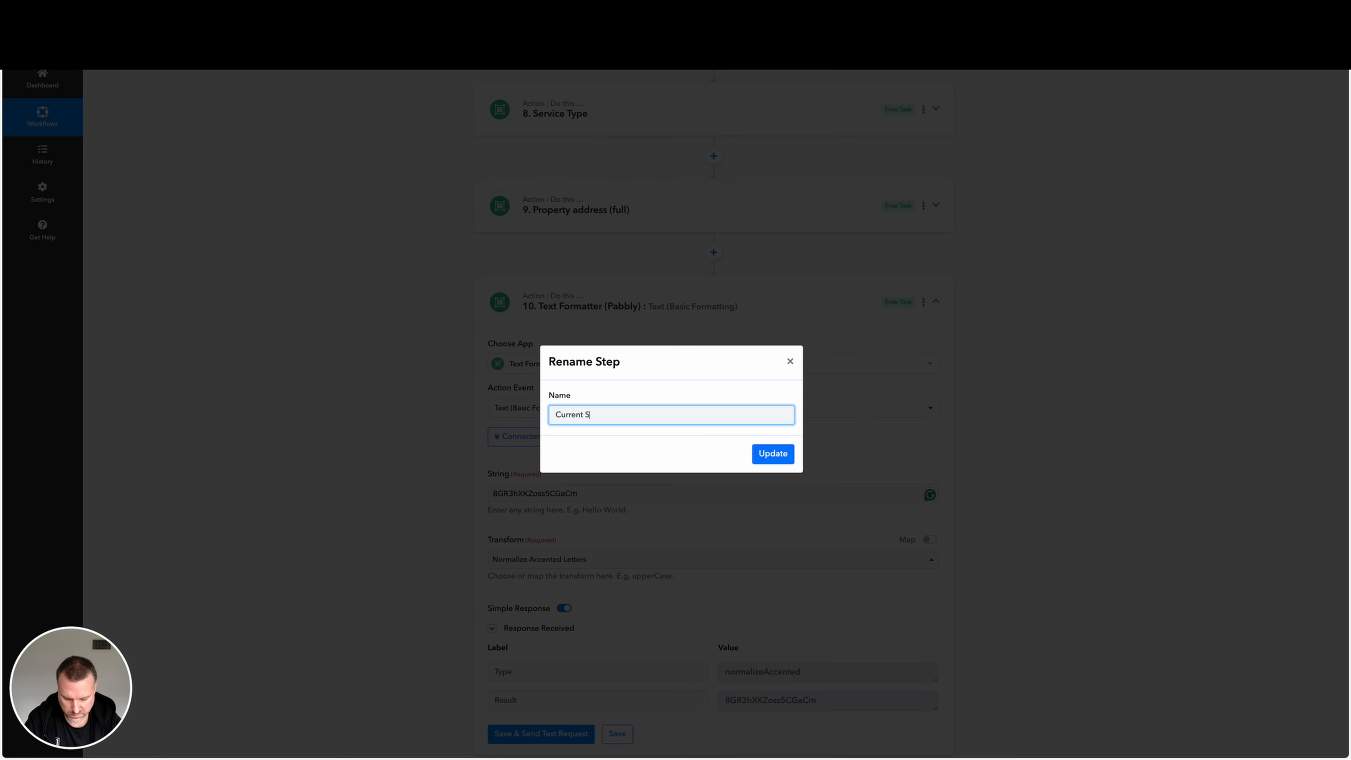
type("tep (")
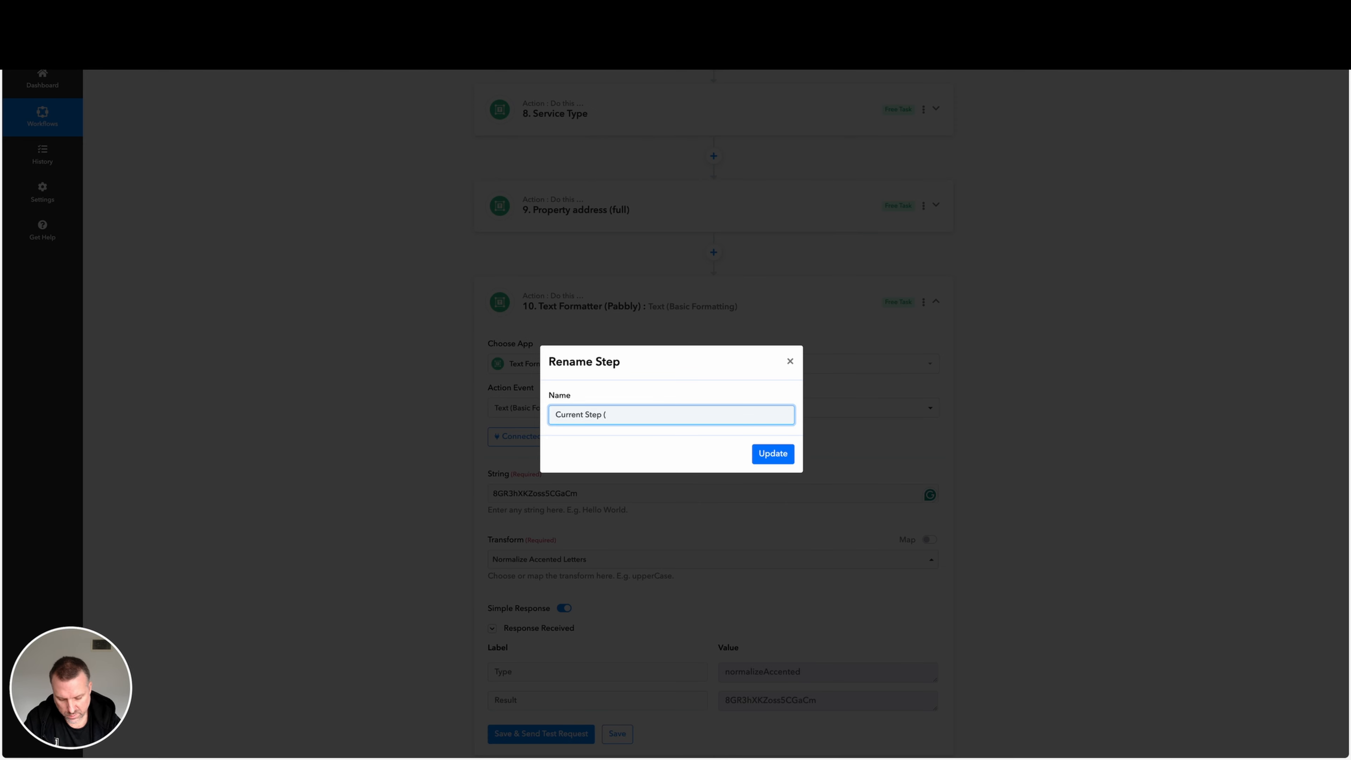
type("Job)")
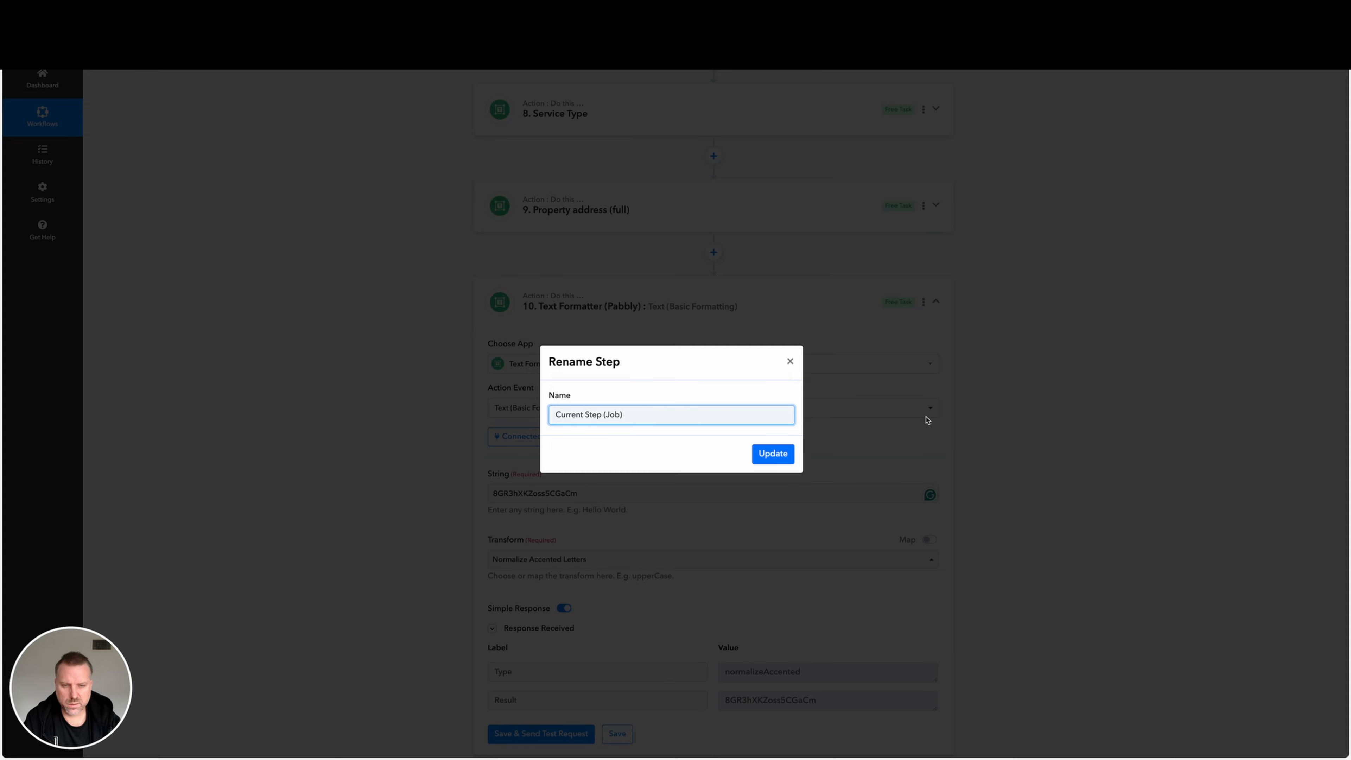
left_click(772, 454)
scroll(777, 454, "down", 8)
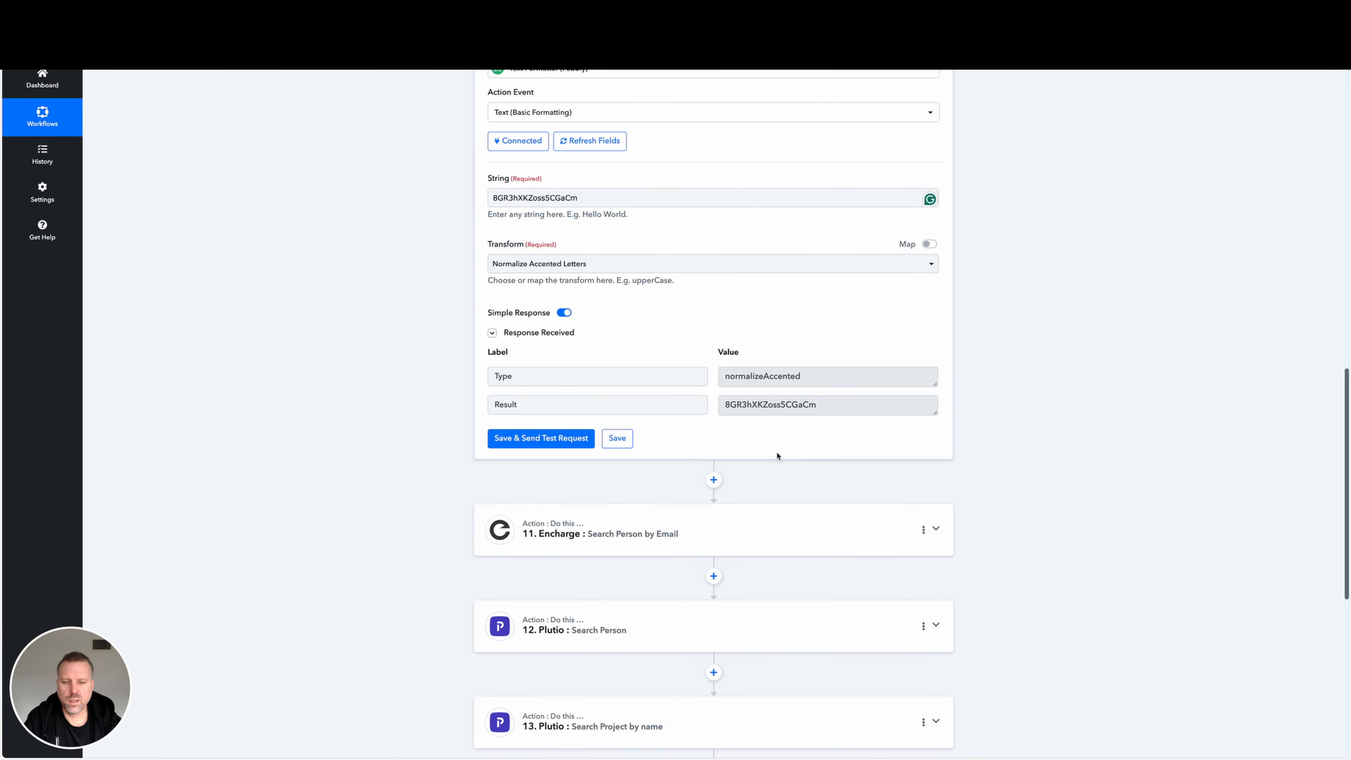
scroll(732, 234, "up", 4)
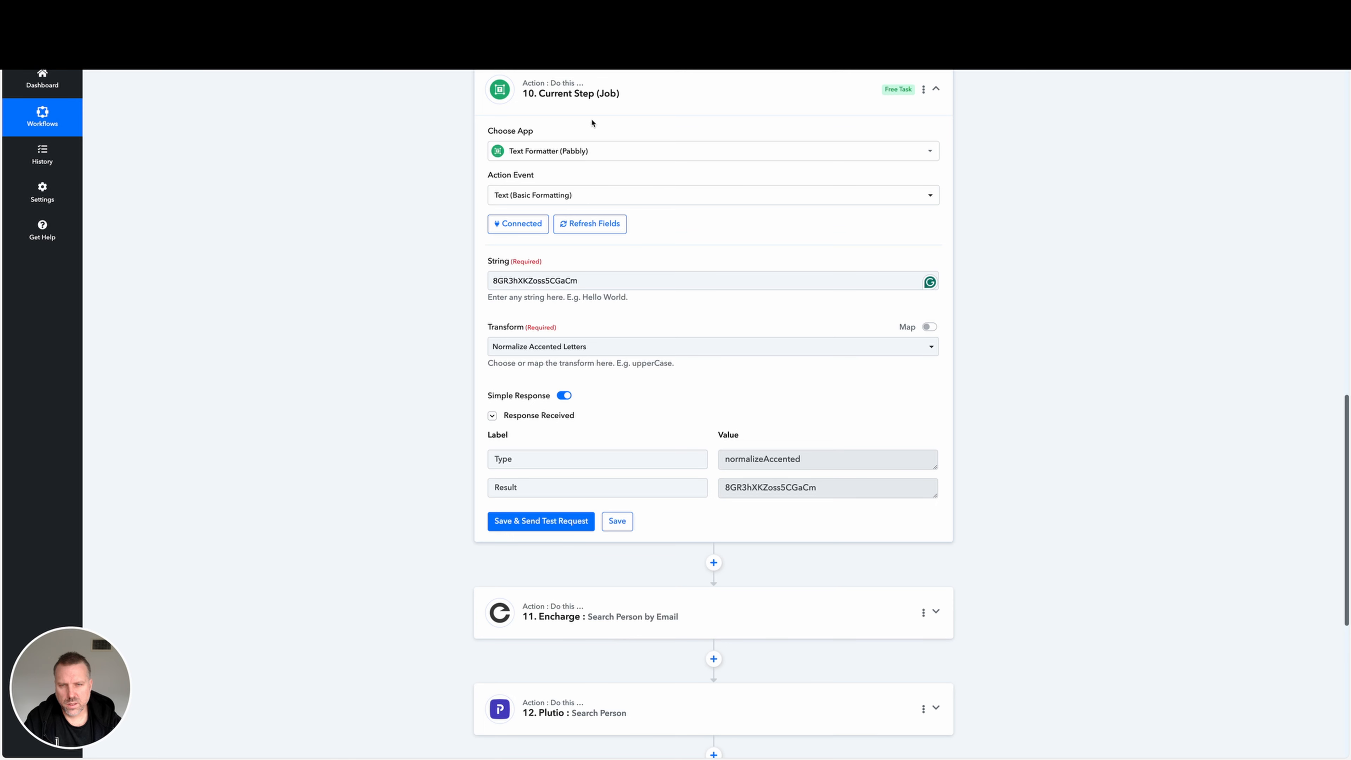
left_click(936, 89)
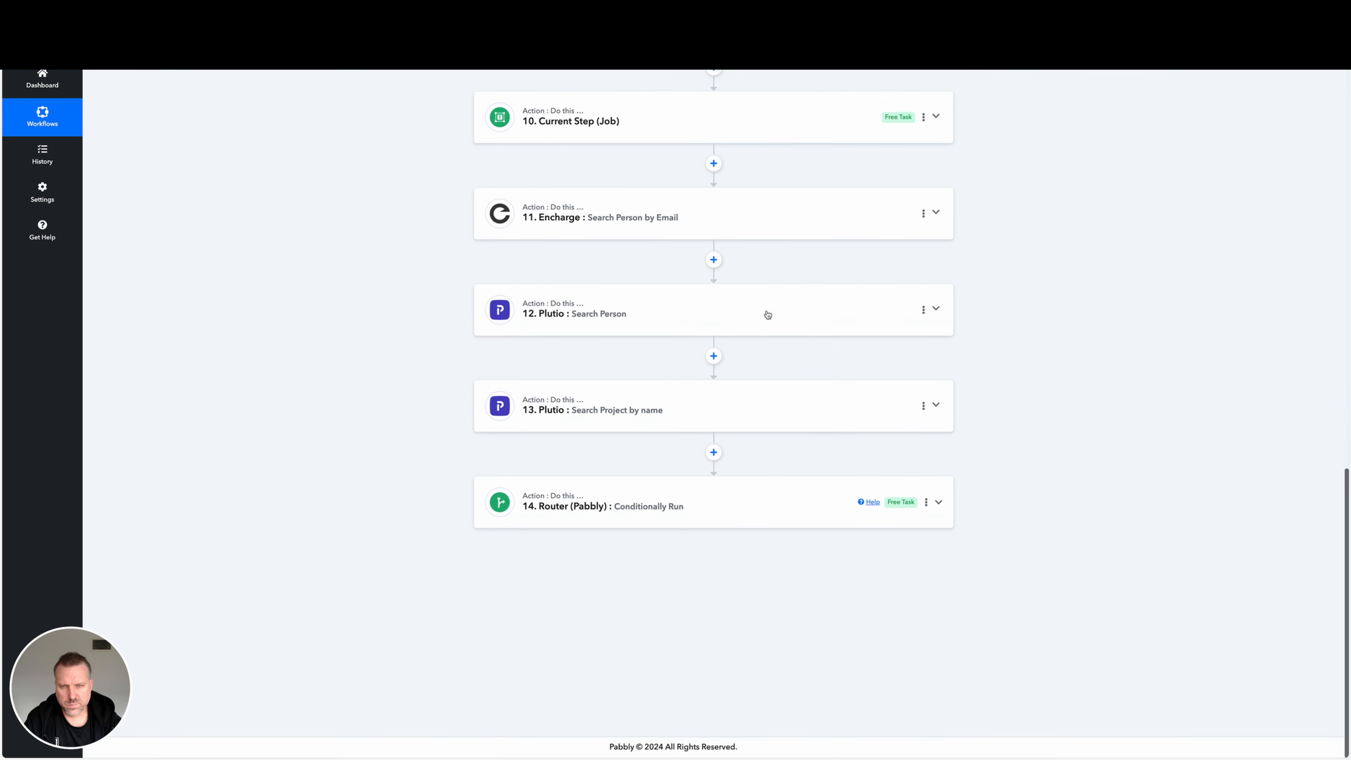
In the router's "[Plutio] Person/Contact & Job DOES NOT EXIST > create Person/Contact & Job" route, open step 7, the project update request.
left_click(738, 501)
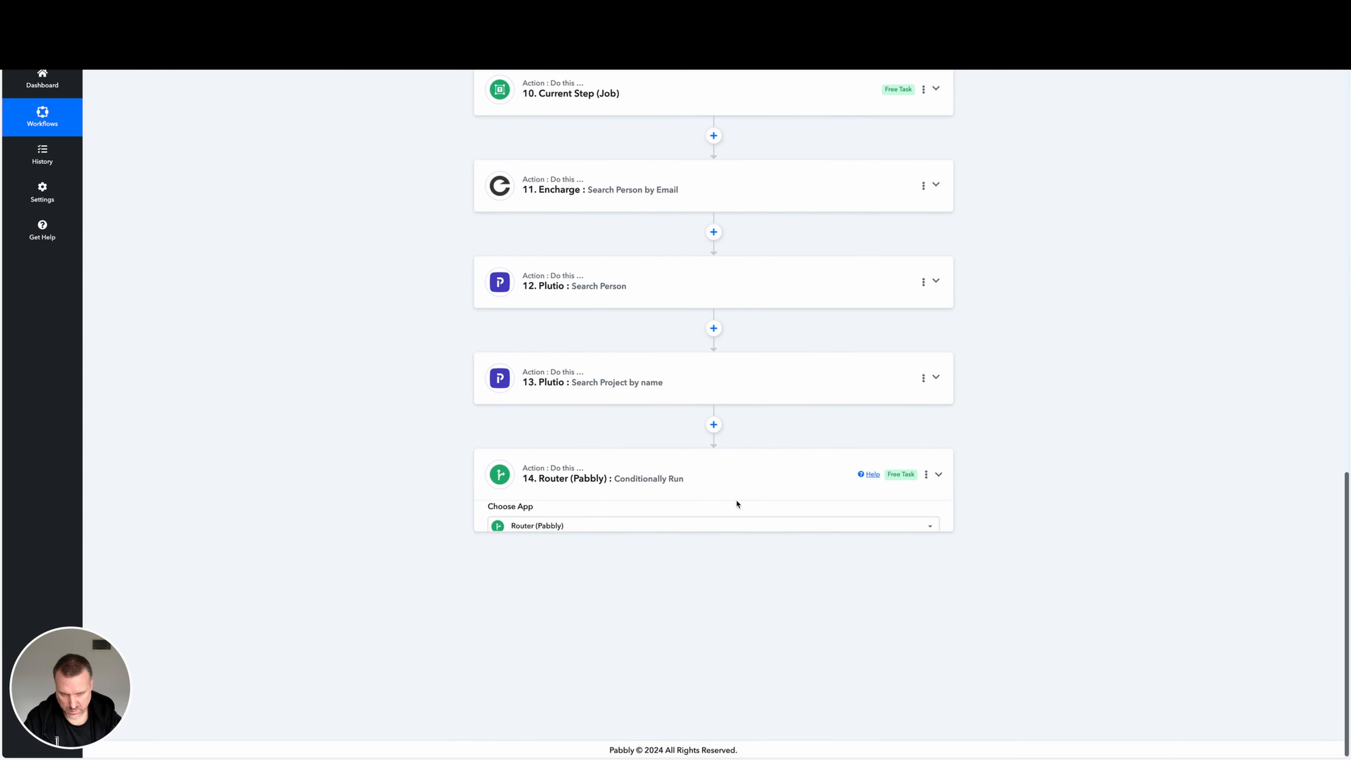
scroll(749, 525, "down", 6)
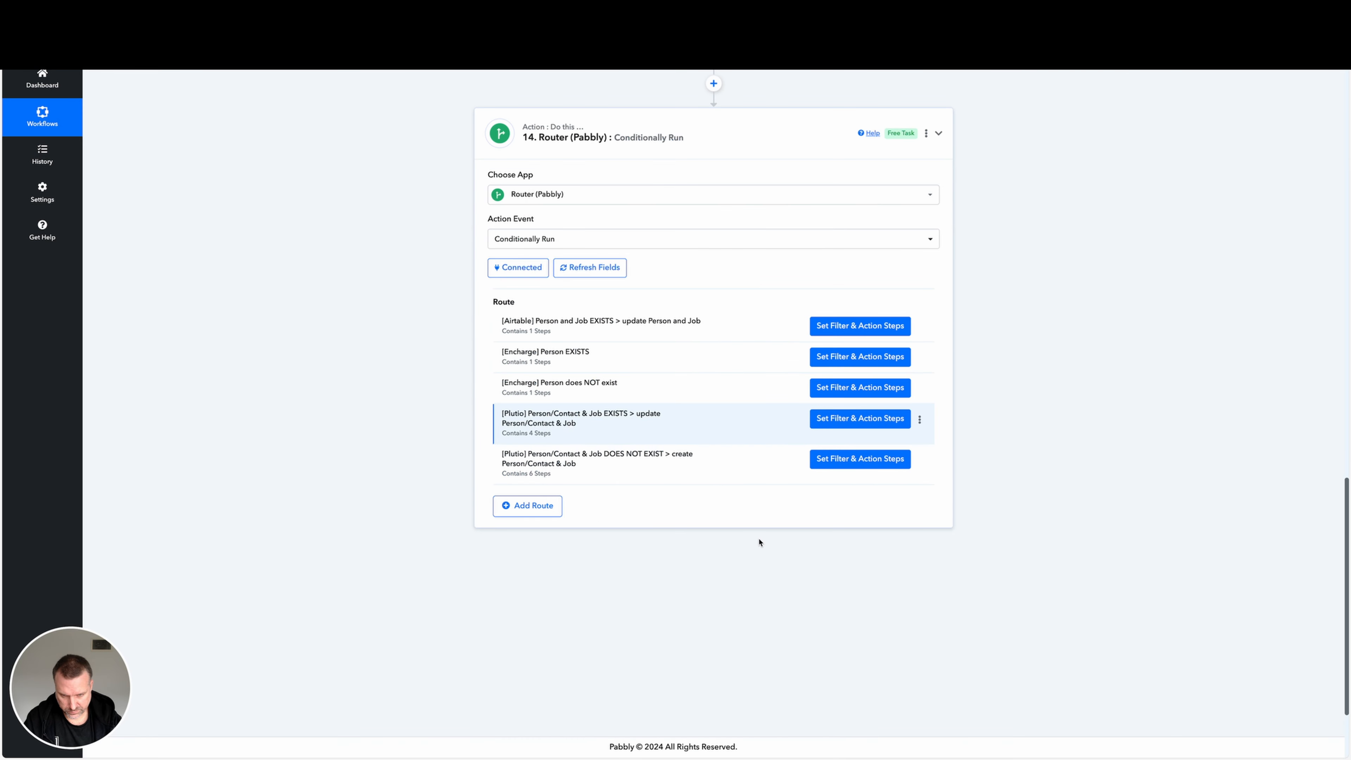
left_click(847, 462)
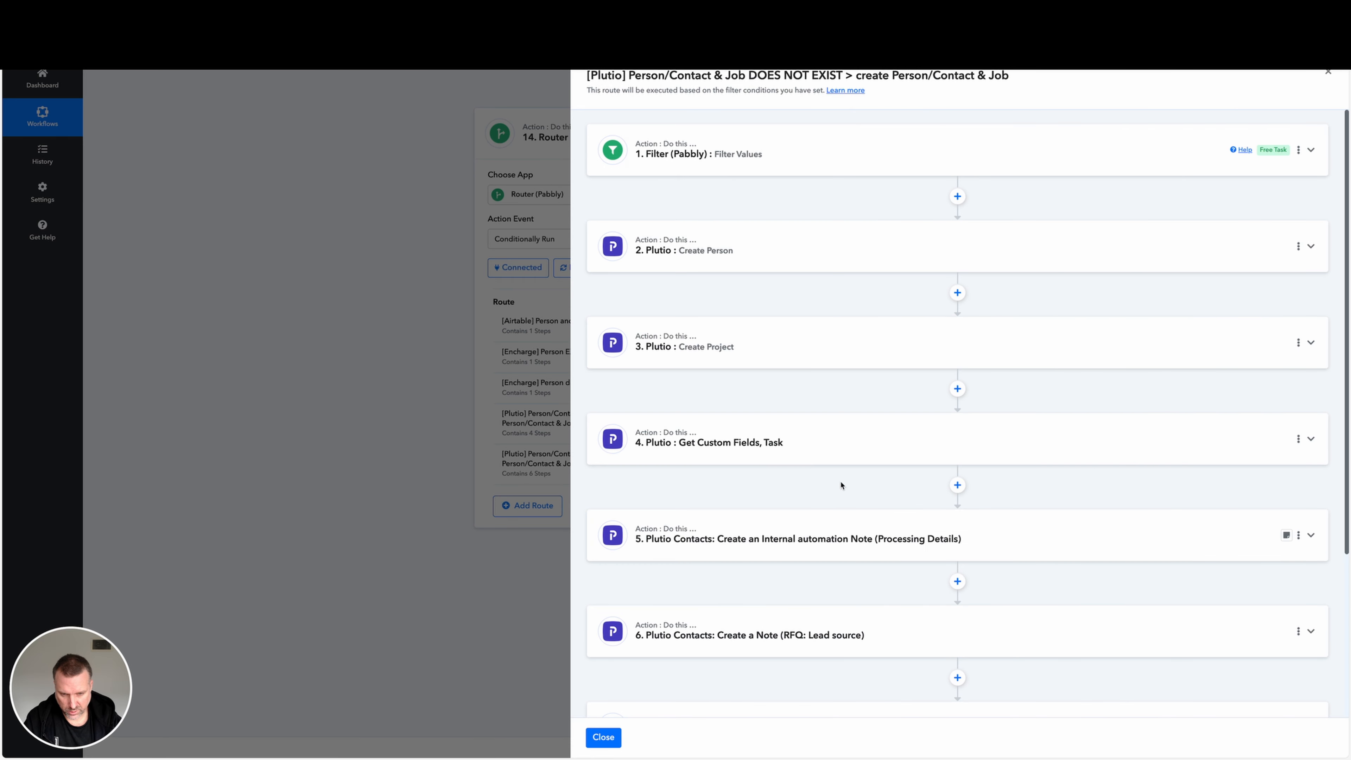
scroll(841, 485, "down", 4)
left_click(906, 520)
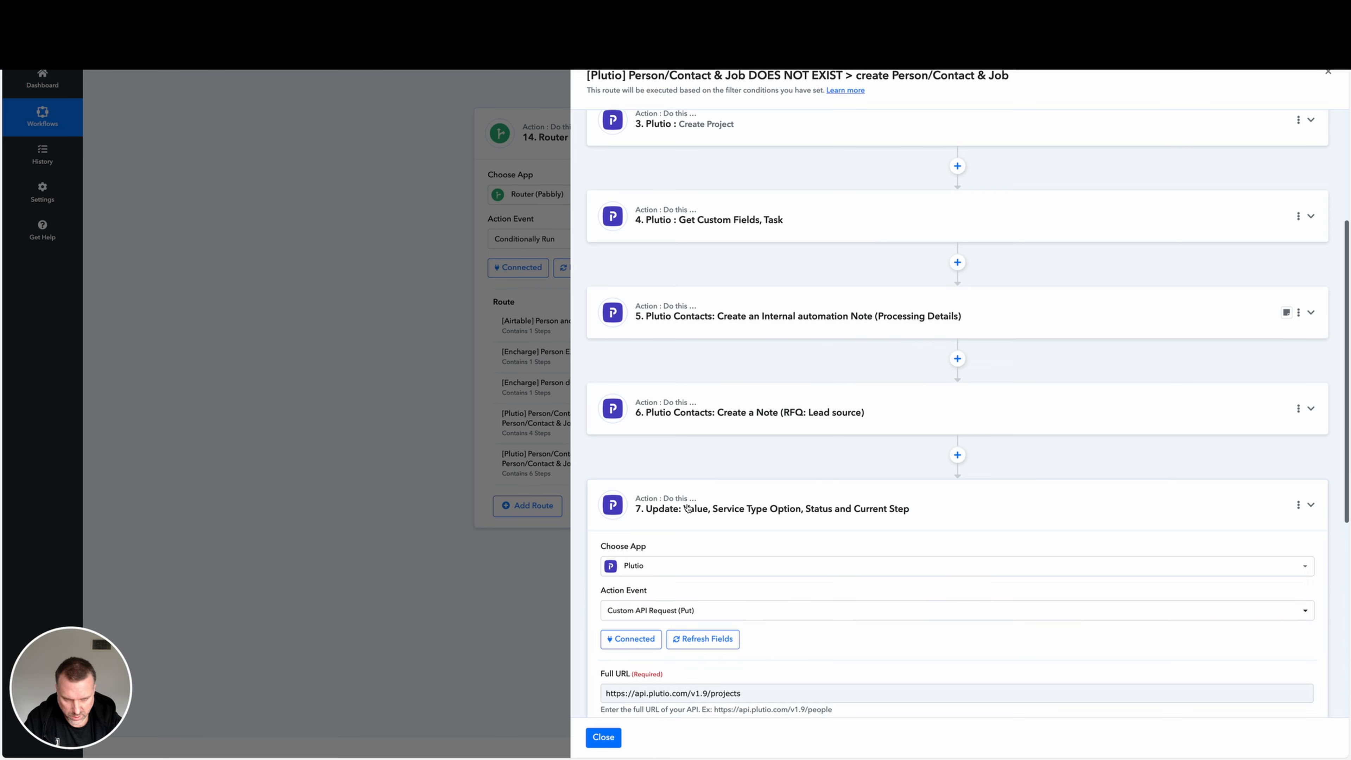
scroll(661, 376, "down", 5)
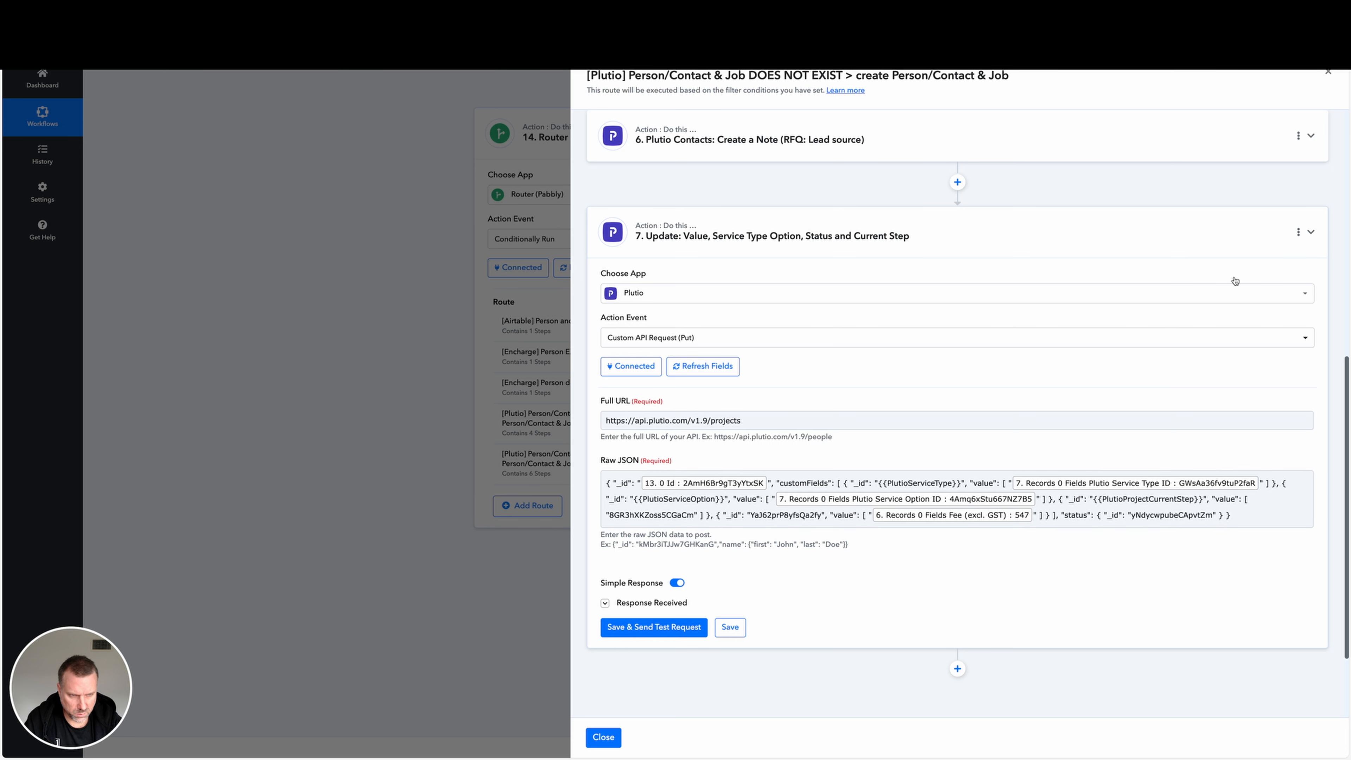
In route step 7's name, remove the leading "Value," and change "Service Type Option" to "Service Type, Service Option".
left_click(1298, 233)
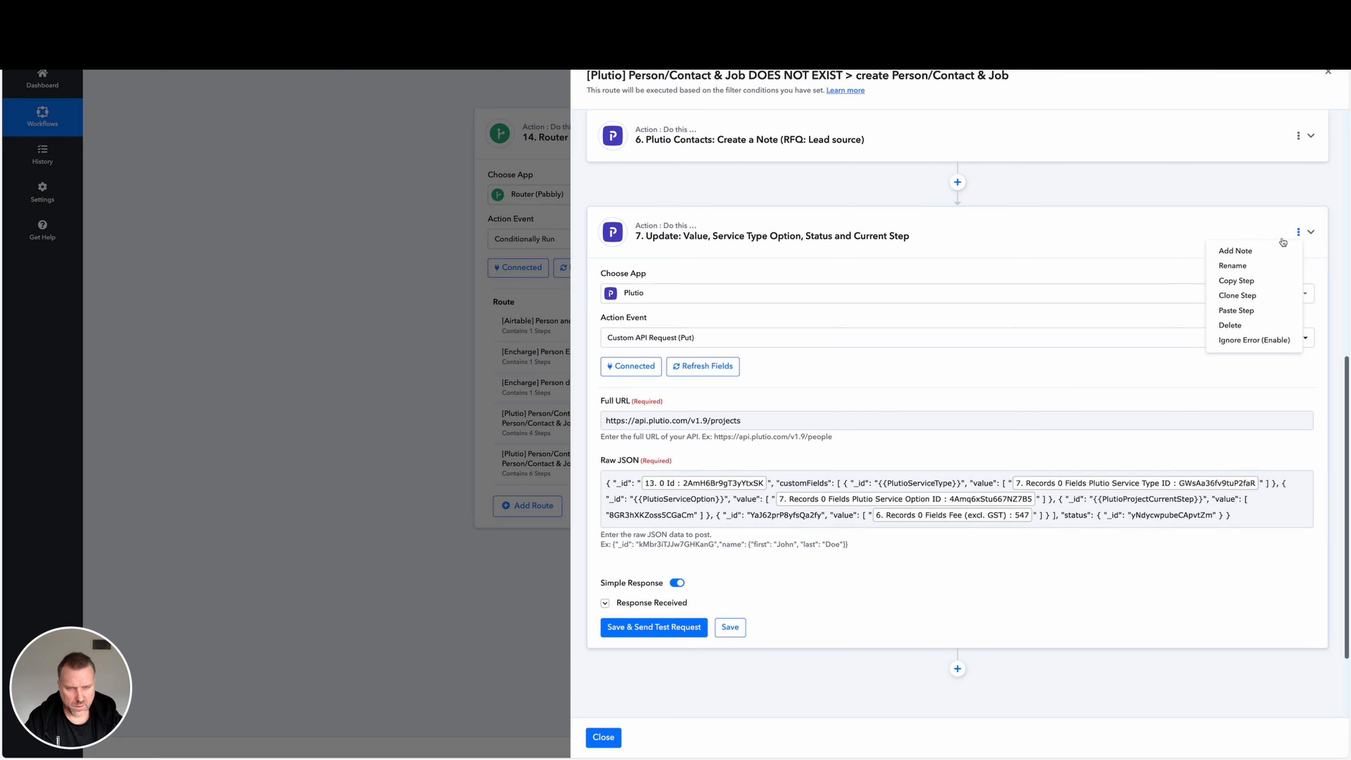
left_click(1233, 265)
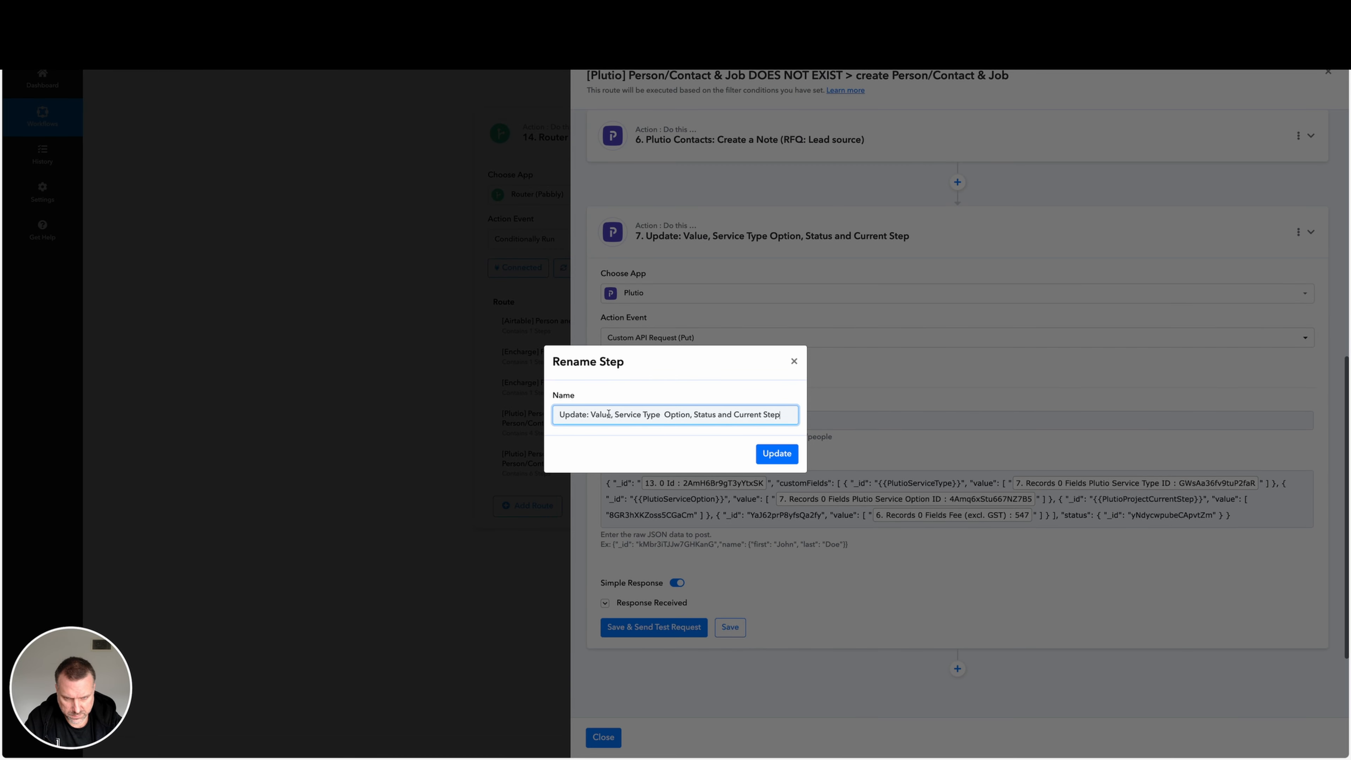
left_click_drag(611, 414, 593, 414)
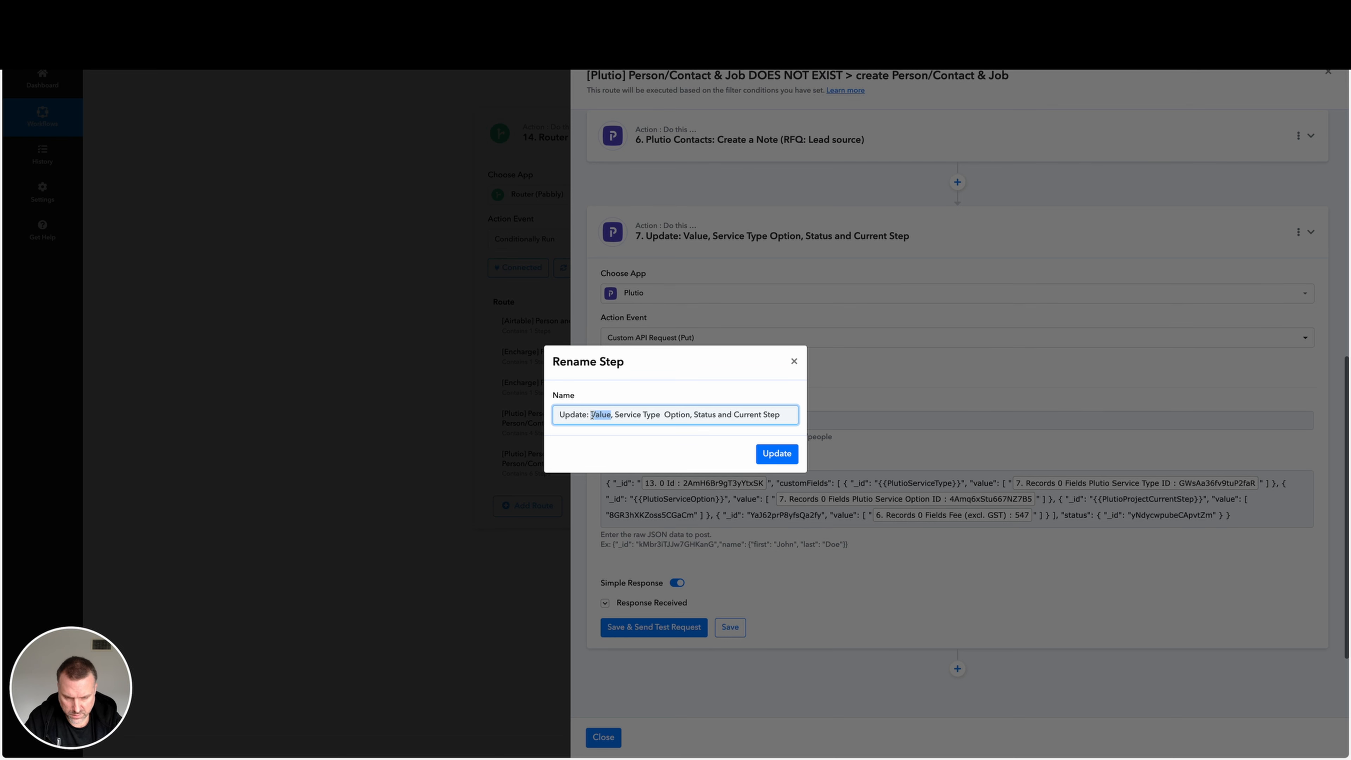
key("BackSpace")
key("Delete")
key("Delete")
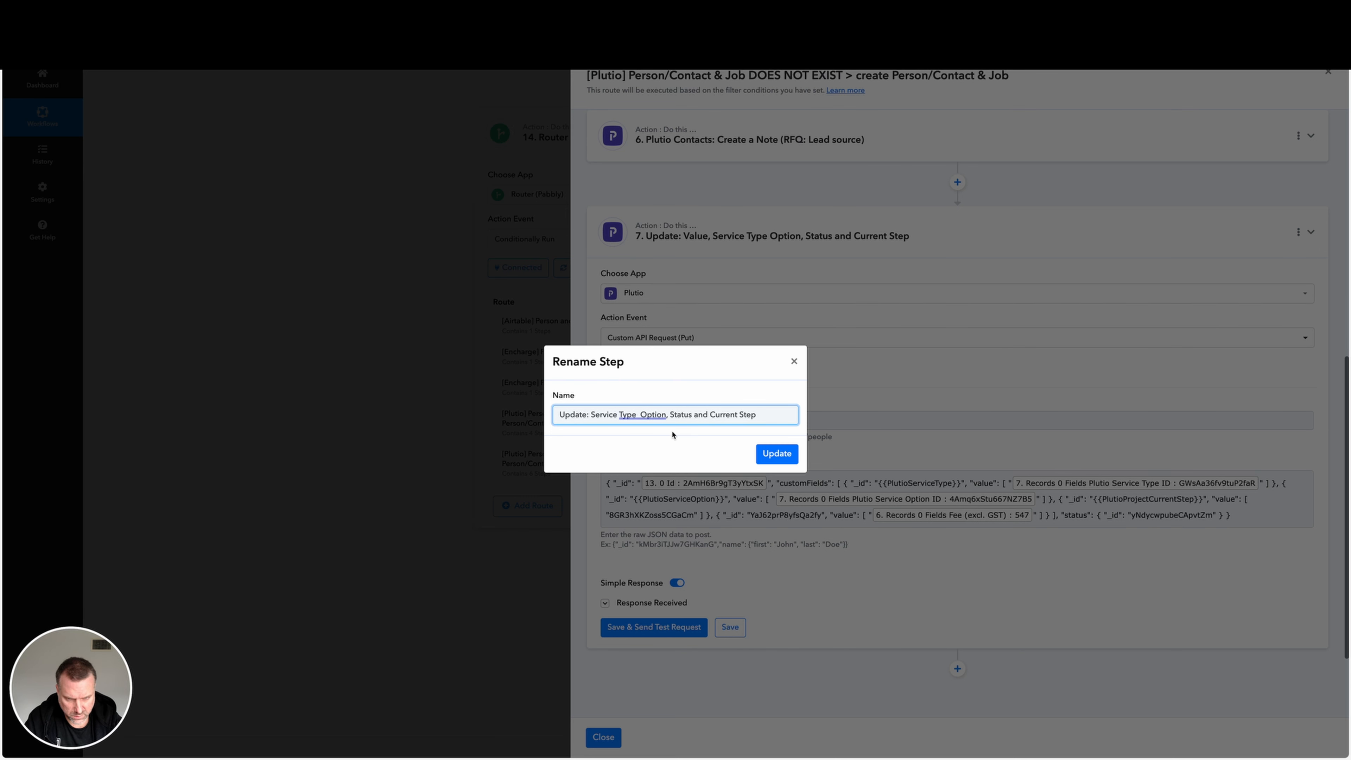
left_click(636, 417)
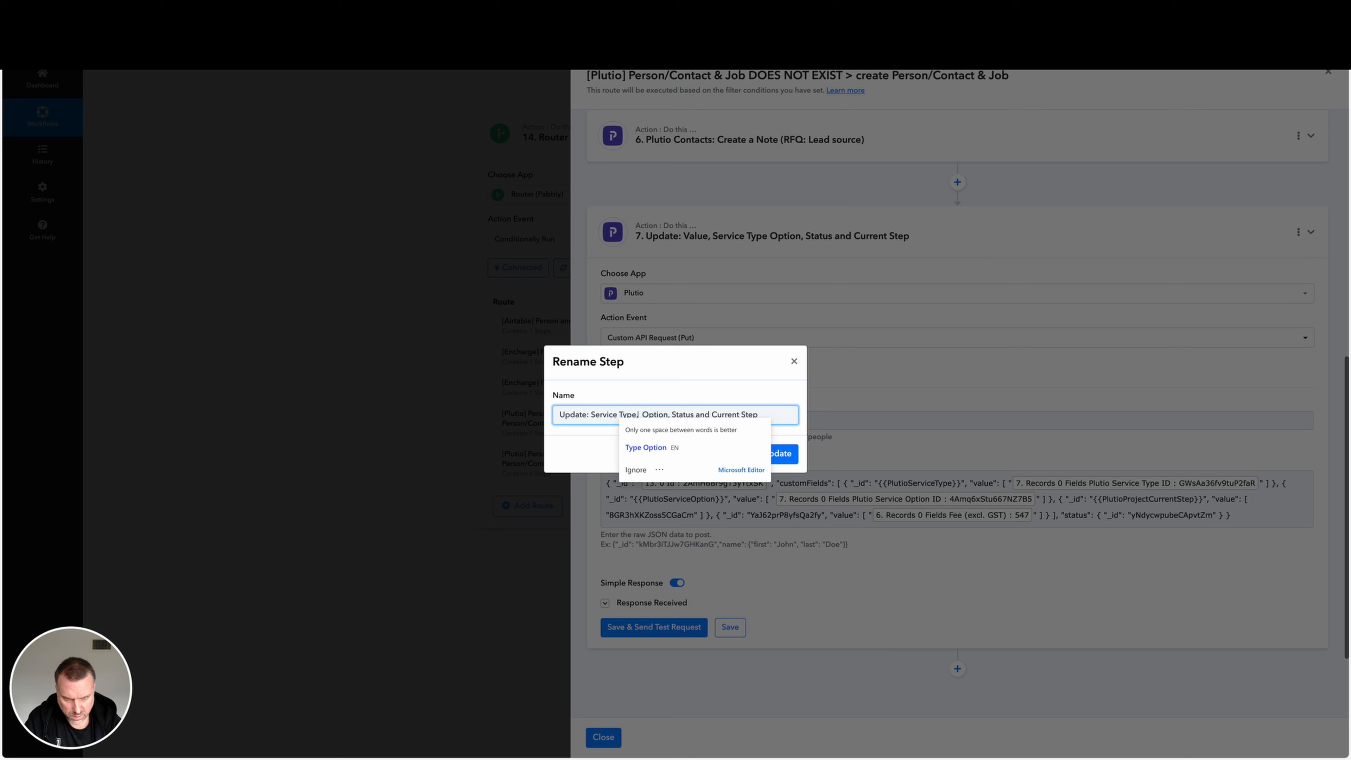
left_click(641, 414)
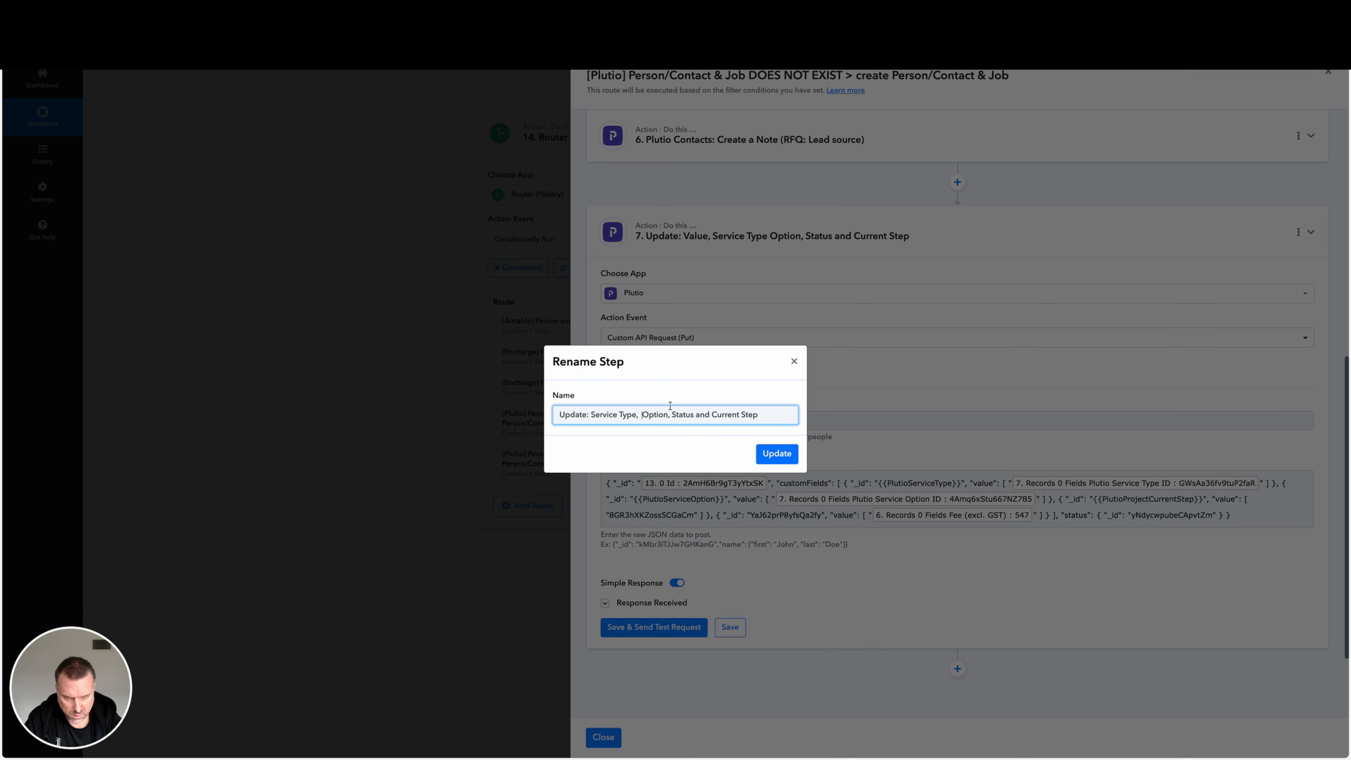
type("Service")
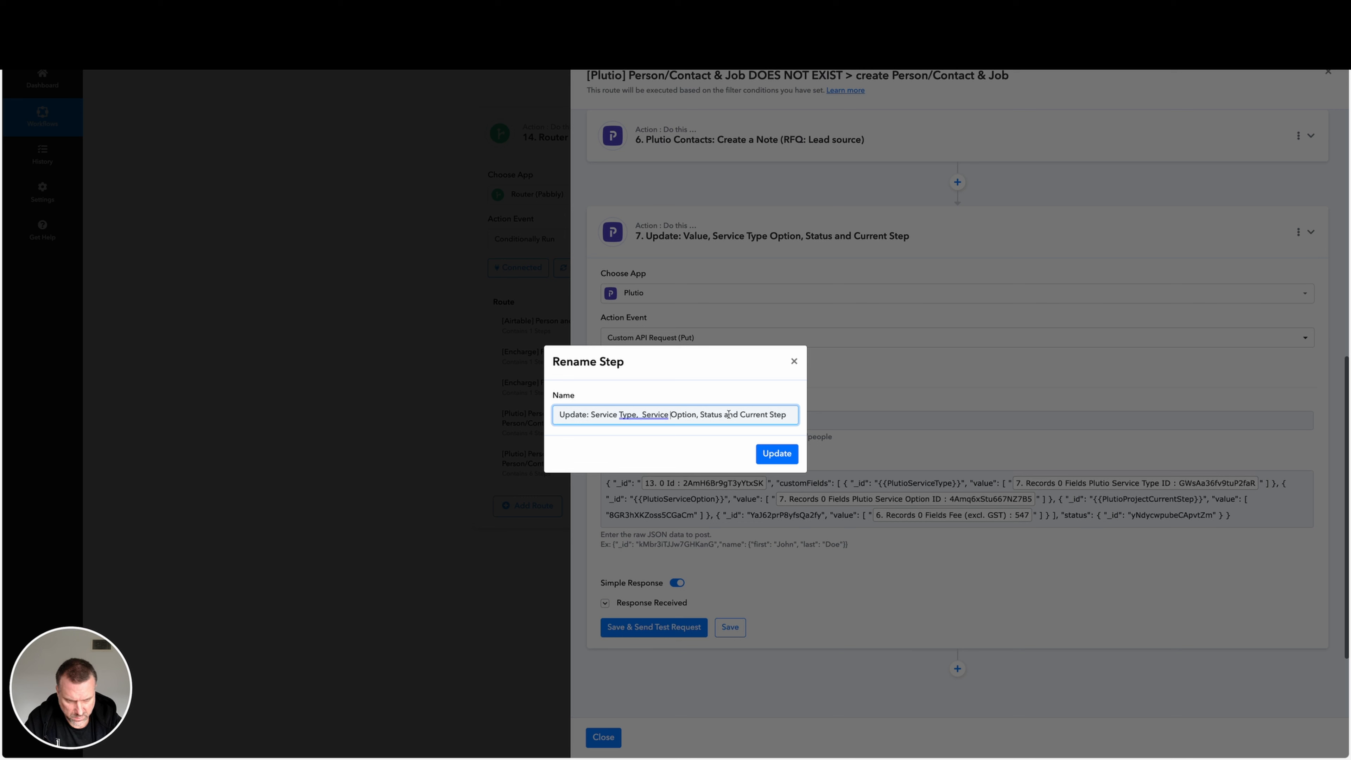
Finish renaming route step 7 as "Update: Service Type, Service Option, Current Step, Value & Status" and save the name.
left_click_drag(741, 414, 792, 414)
key("BackSpace")
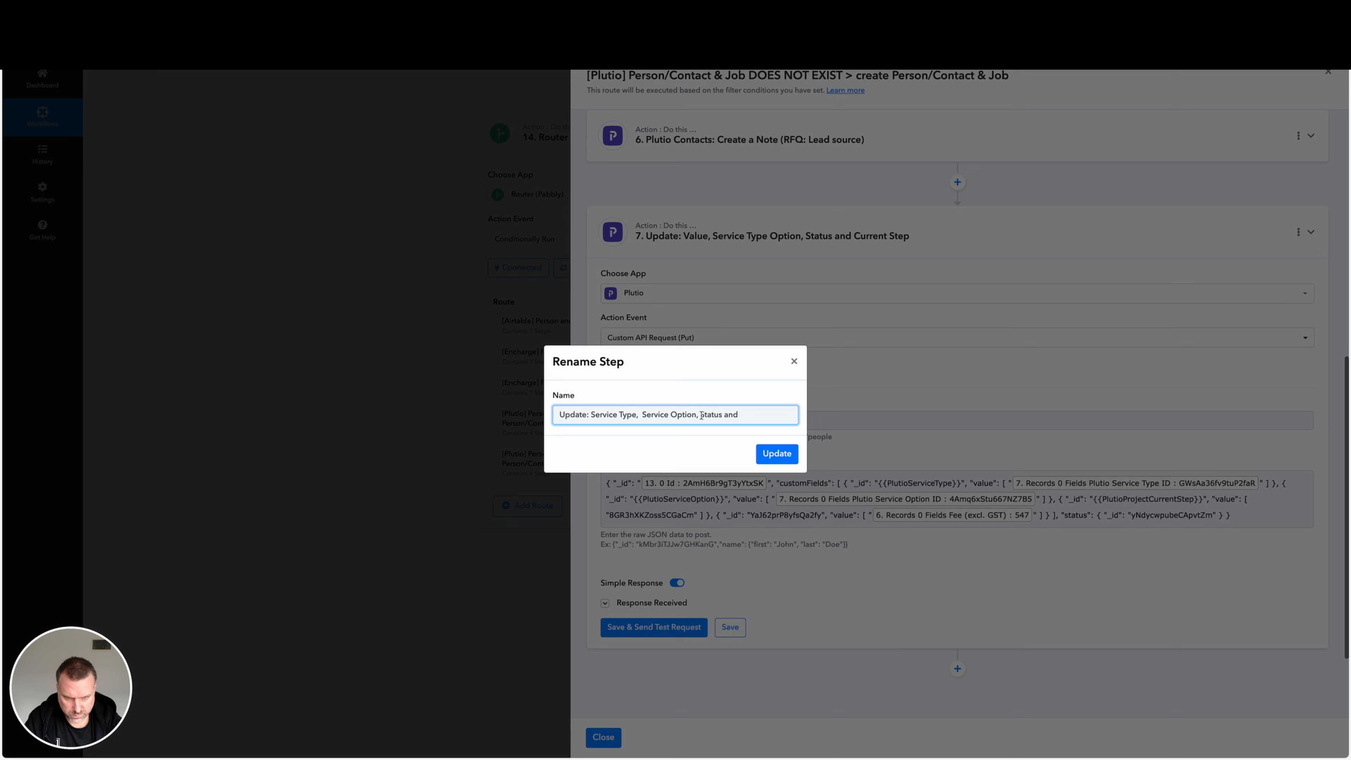
left_click(700, 415)
type("Current Step")
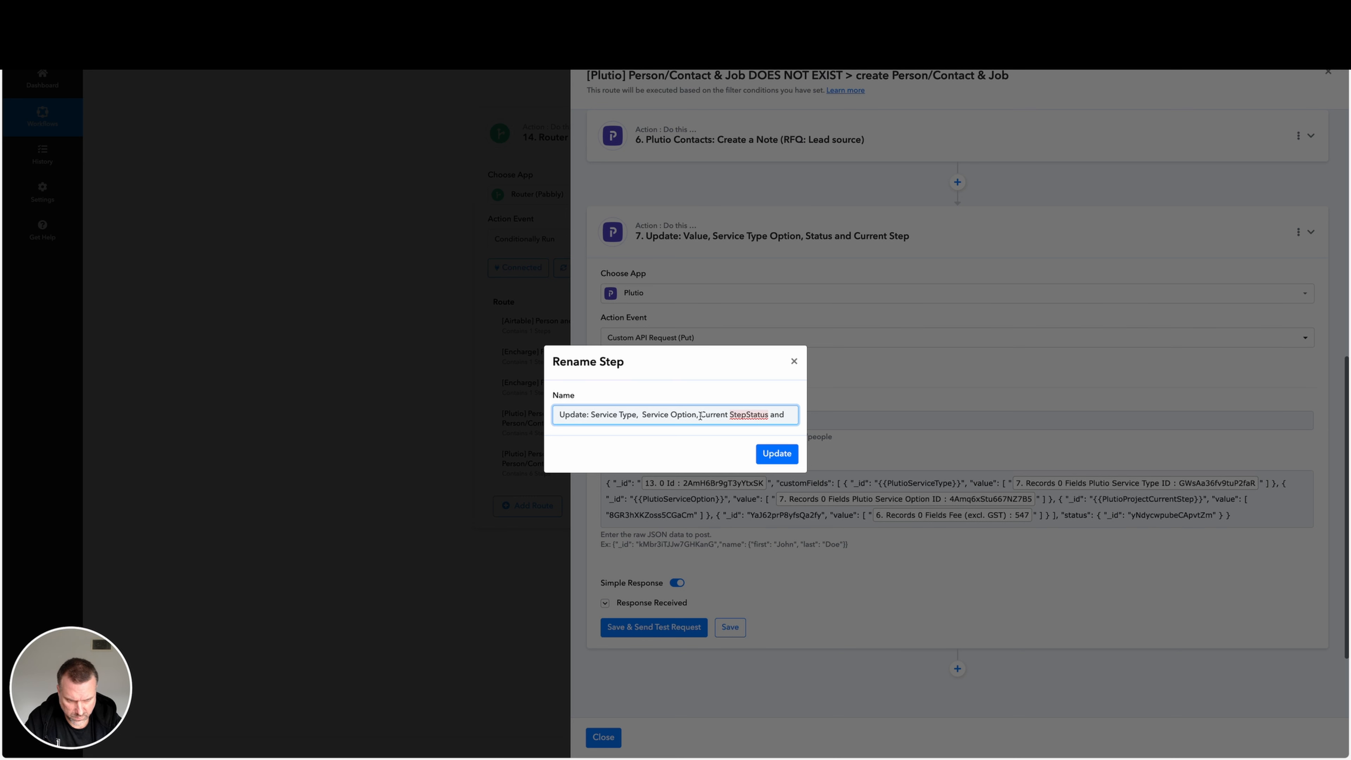
type(", ")
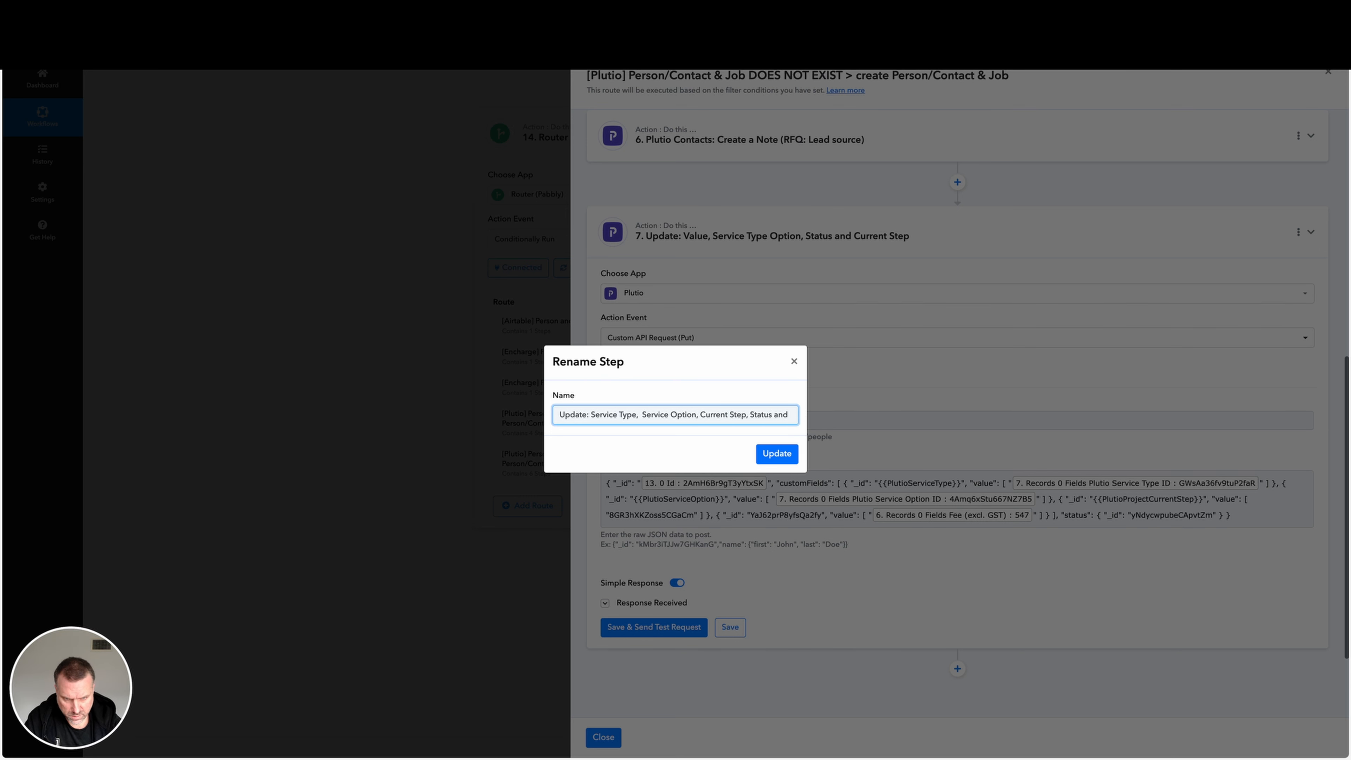
type("Value ")
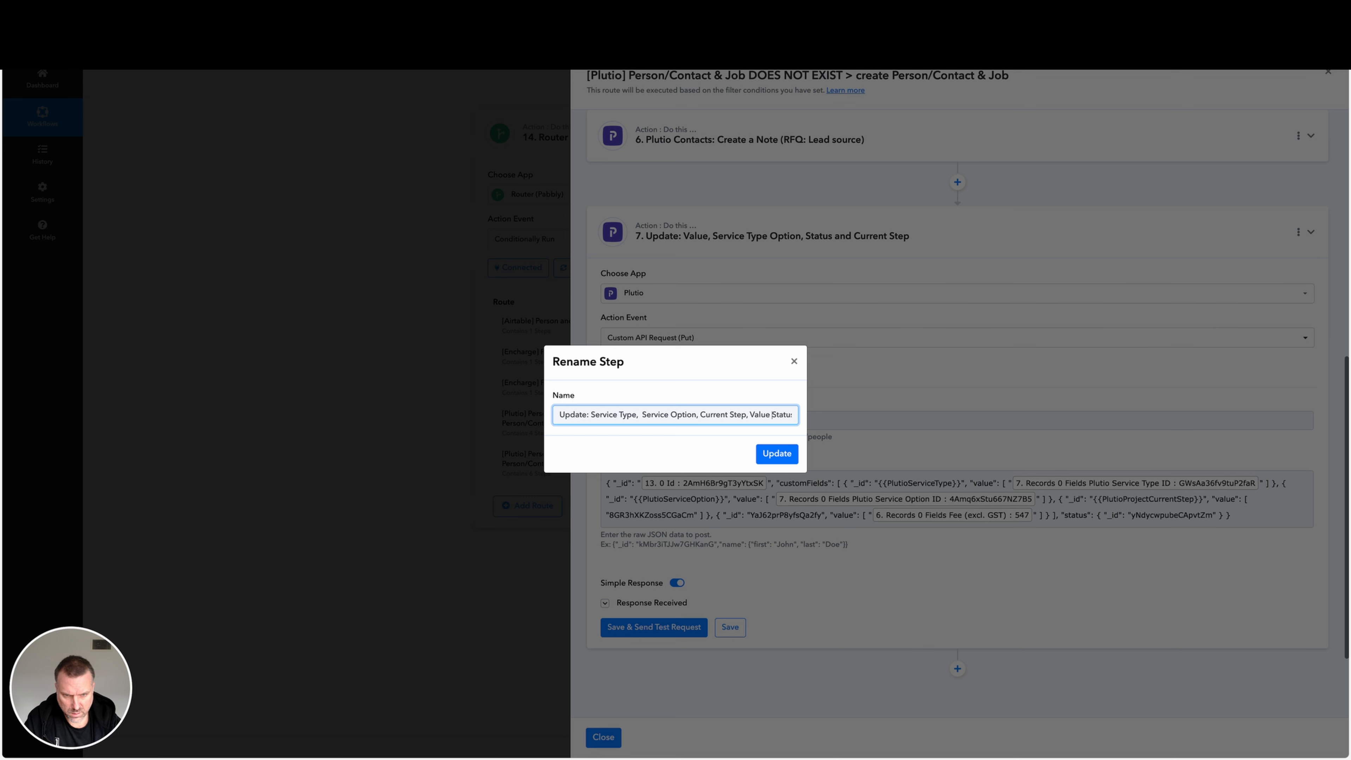
type("&")
key("Right")
key("Right")
key("Right")
key("Right")
key("Right")
key("Right")
key("Right")
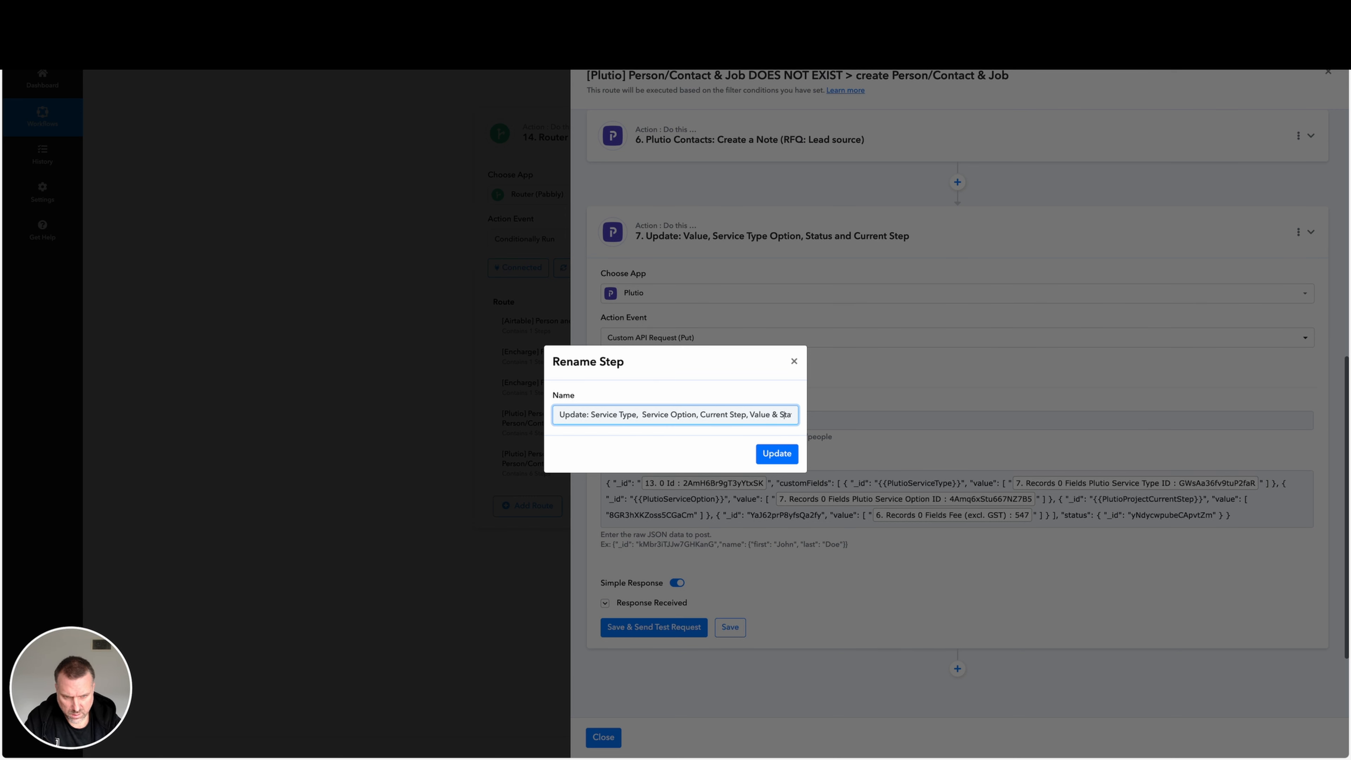
key("BackSpace")
key("BackSpace")
key("BackSpace")
key("BackSpace")
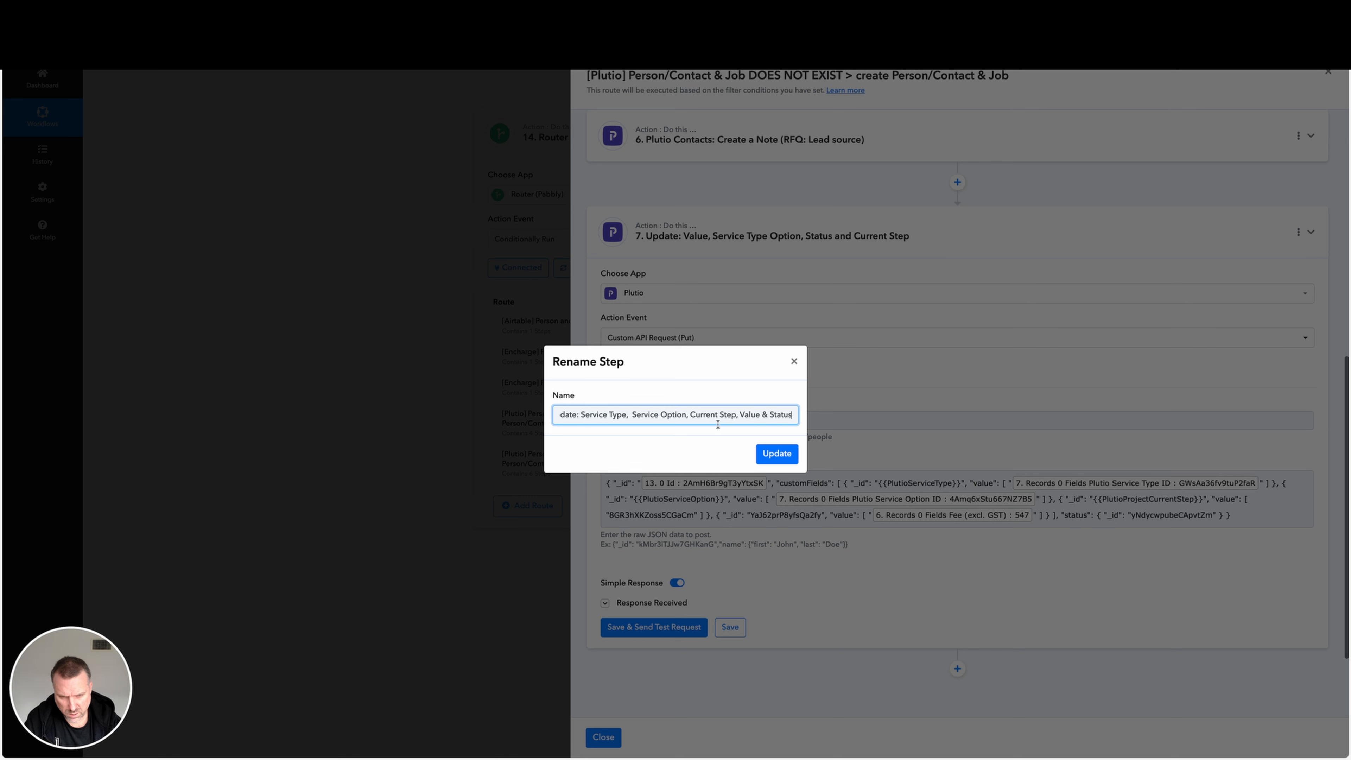
left_click(633, 416)
key("BackSpace")
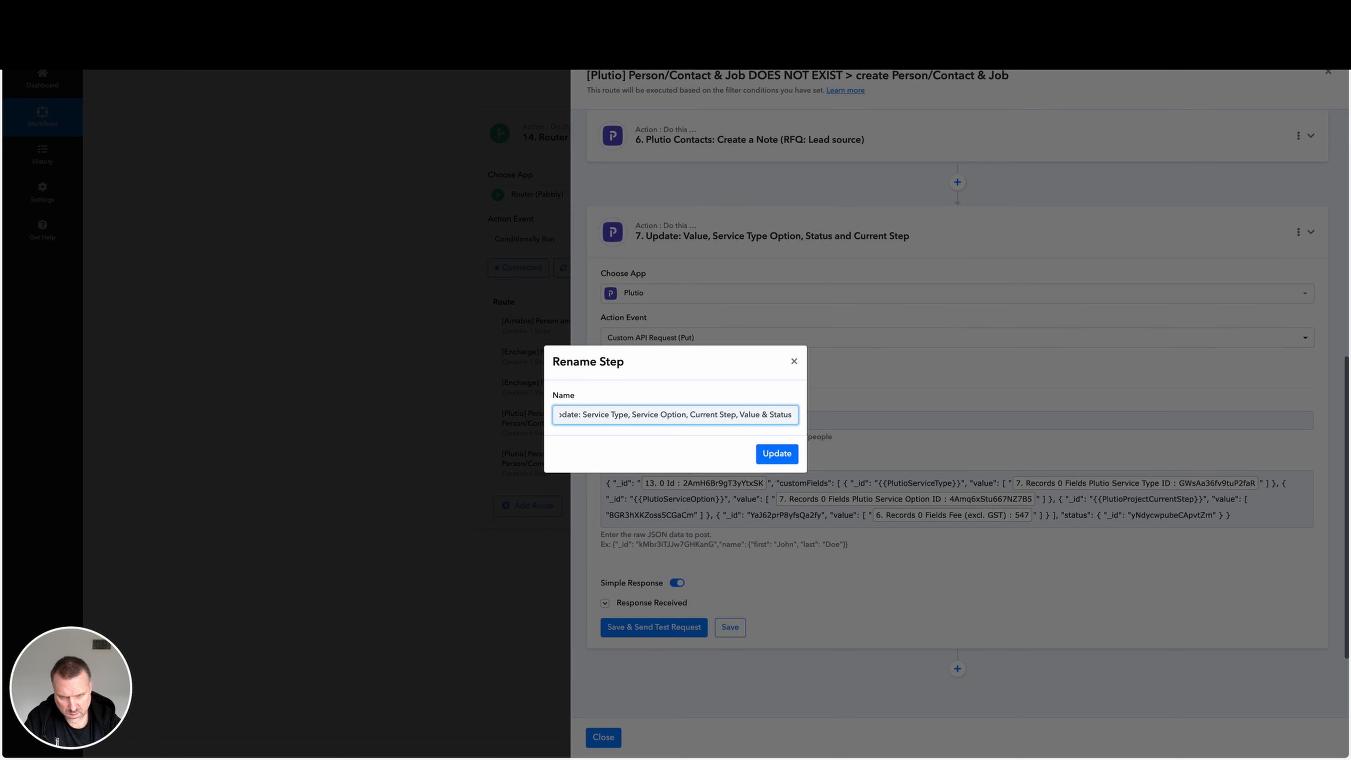
left_click(777, 454)
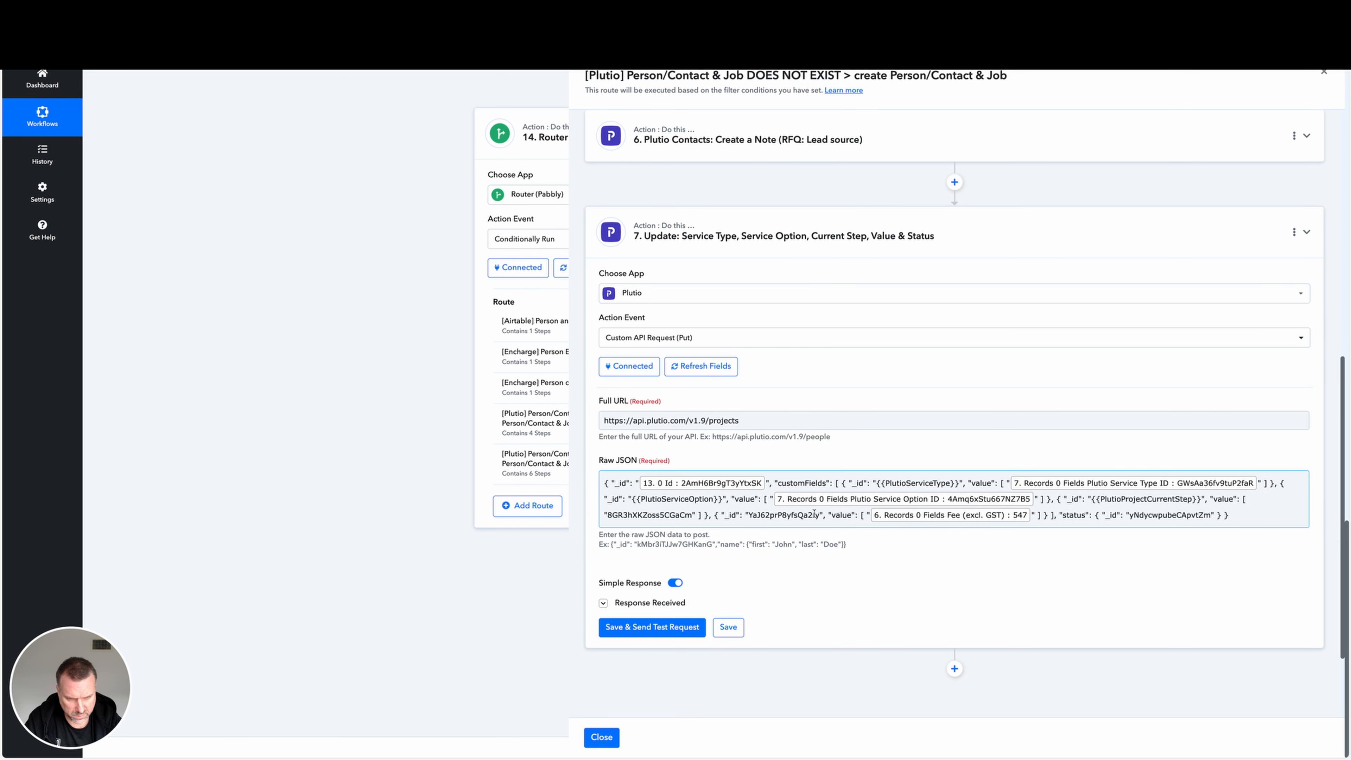
In step 7's Raw JSON, replace the hard-coded current step ID with the mapped Result of step 10, Current Step (Job).
left_click(1175, 499)
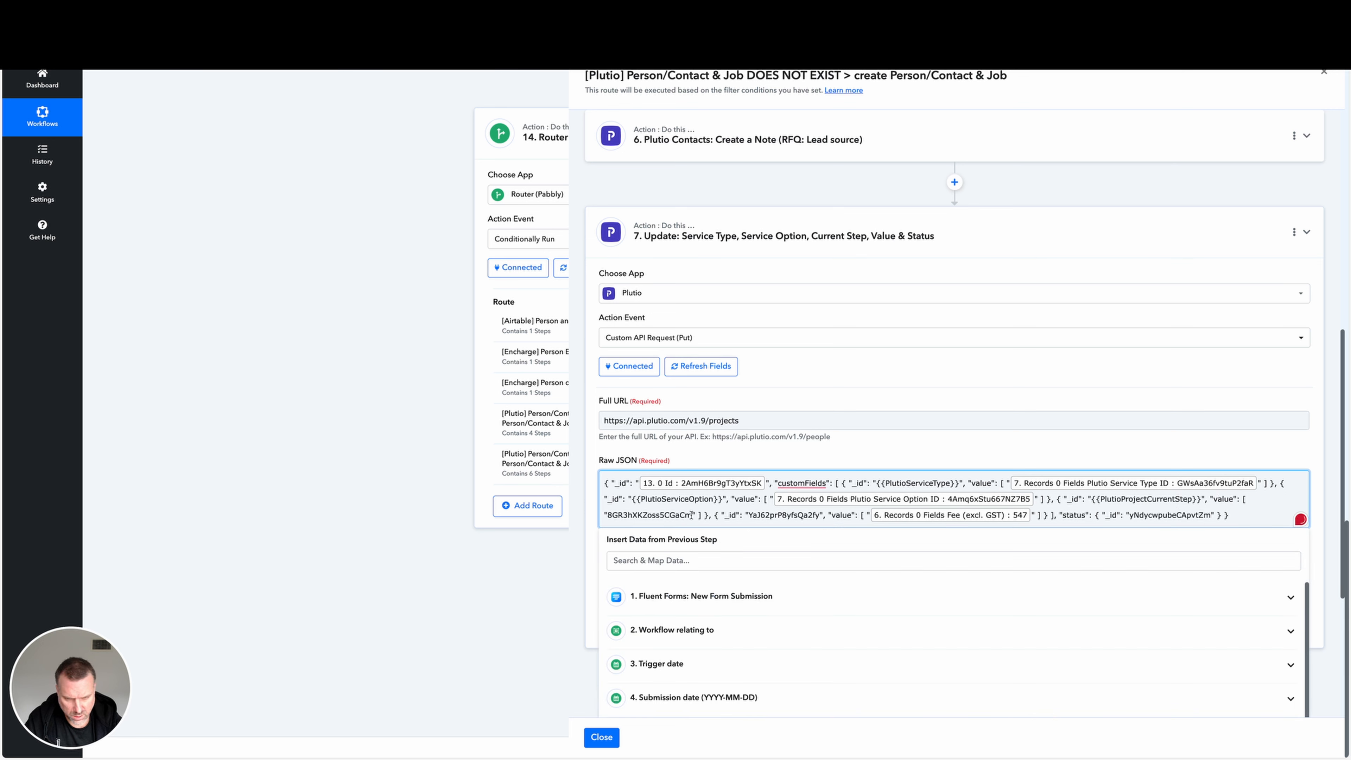
left_click_drag(692, 515, 608, 517)
key("ctrl+c")
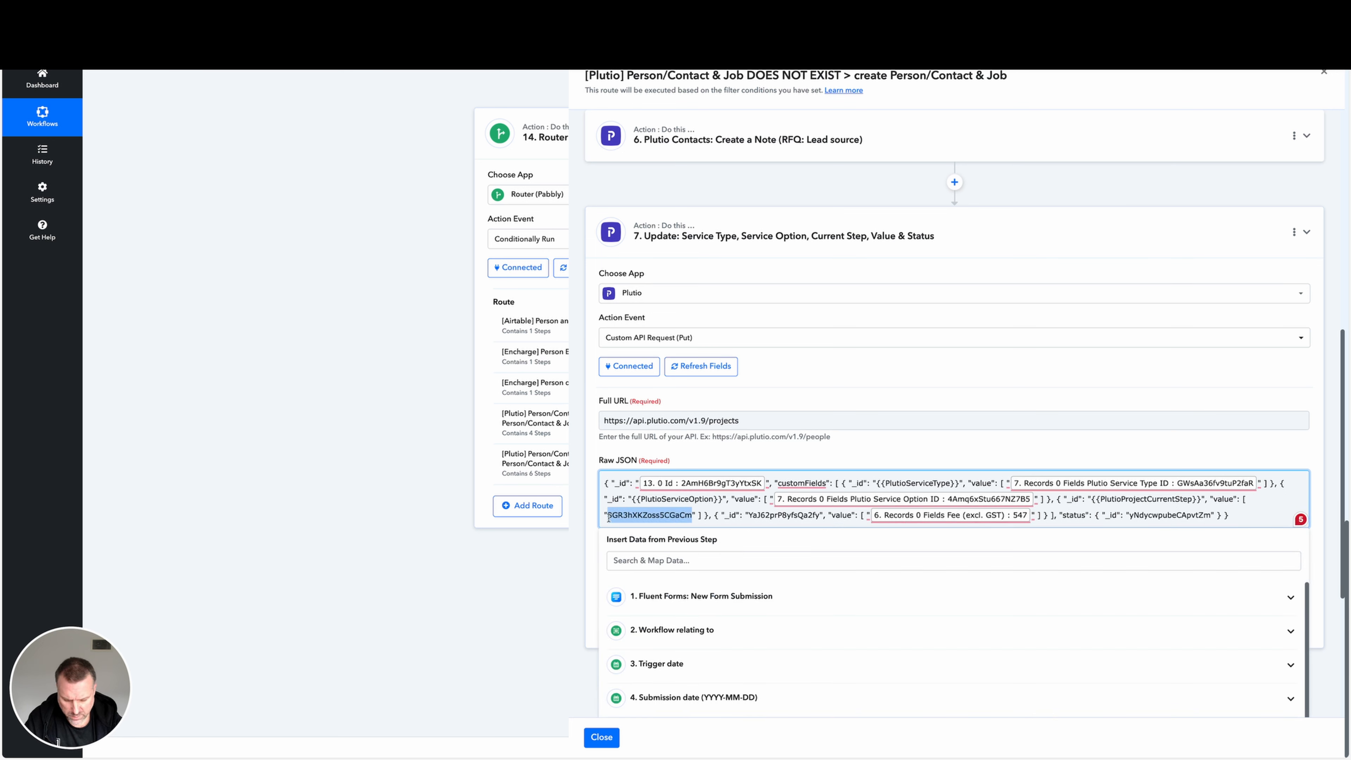
left_click(680, 561)
key("ctrl+v")
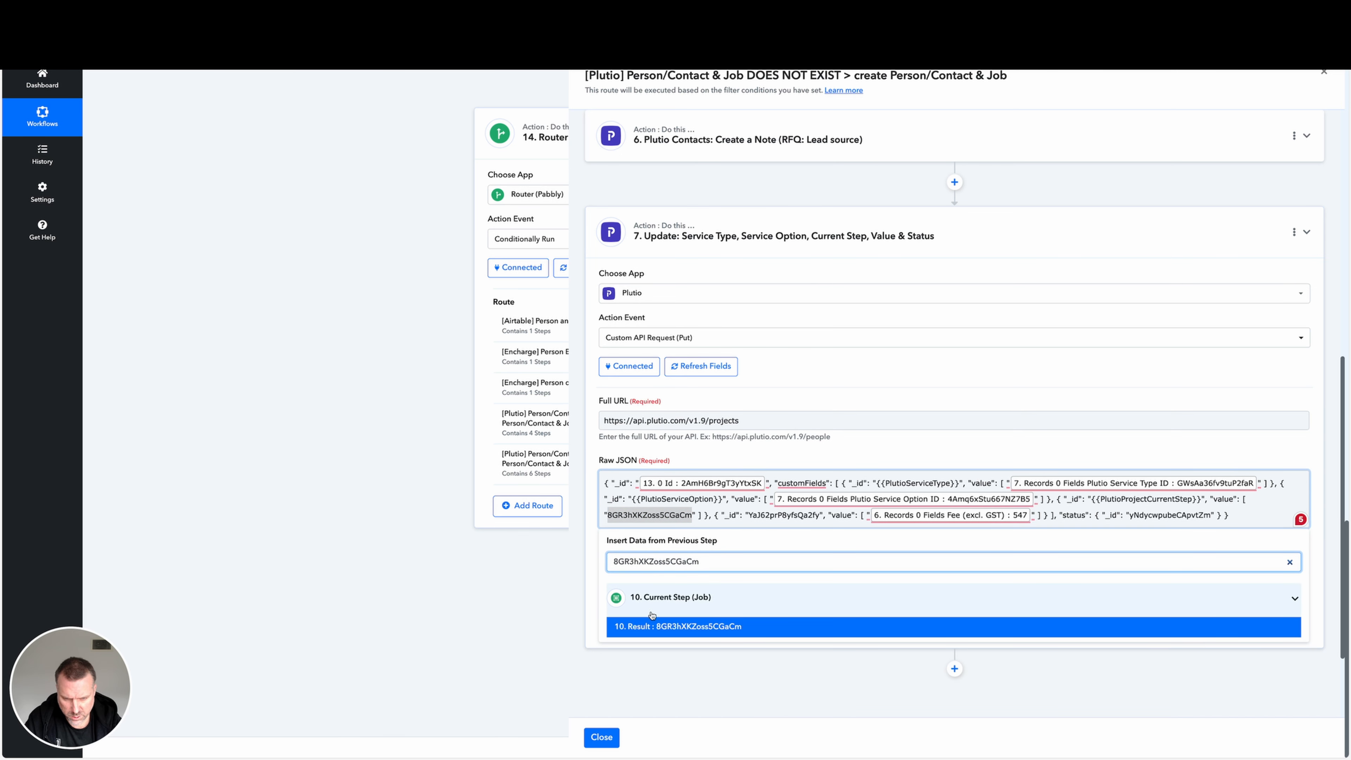
left_click(683, 627)
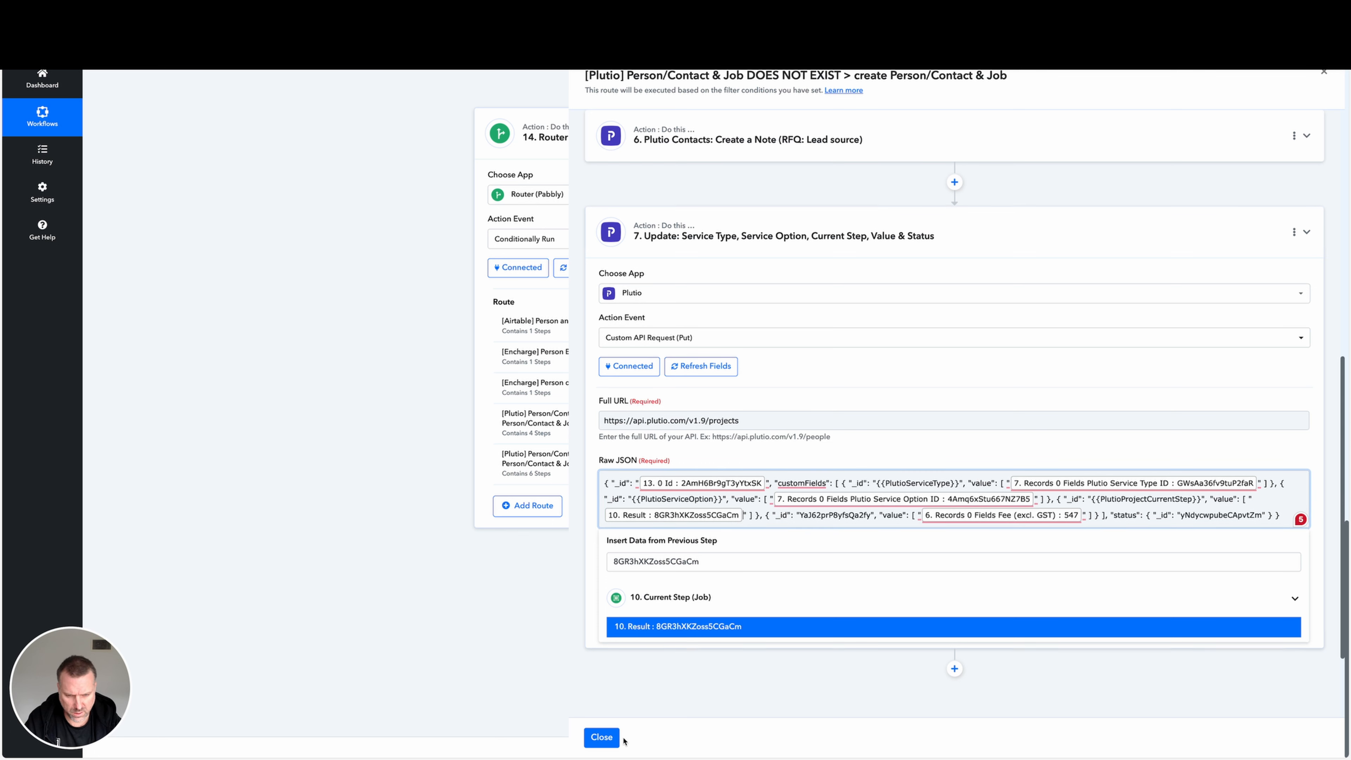
left_click(1319, 557)
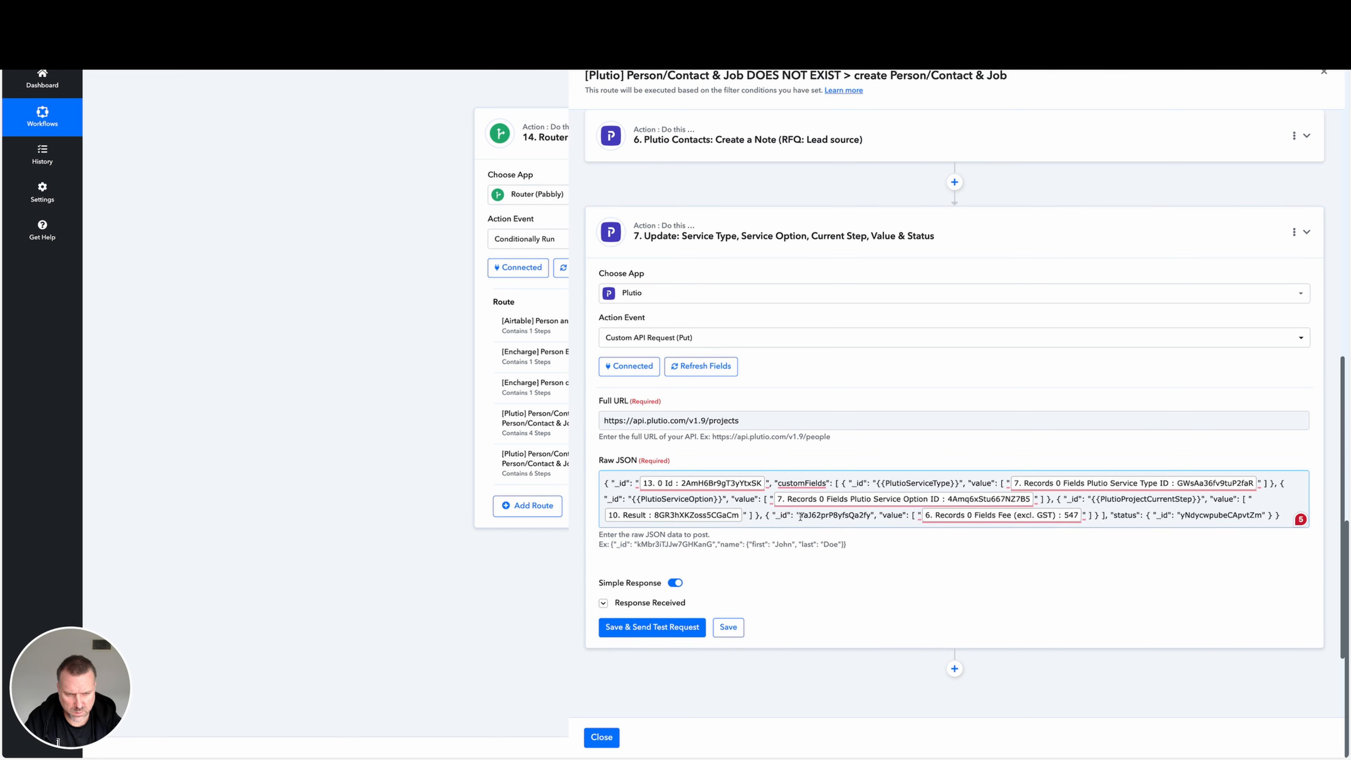
Examine the remaining hard-coded custom field ID and status ID in step 7's Raw JSON.
left_click_drag(800, 516, 871, 517)
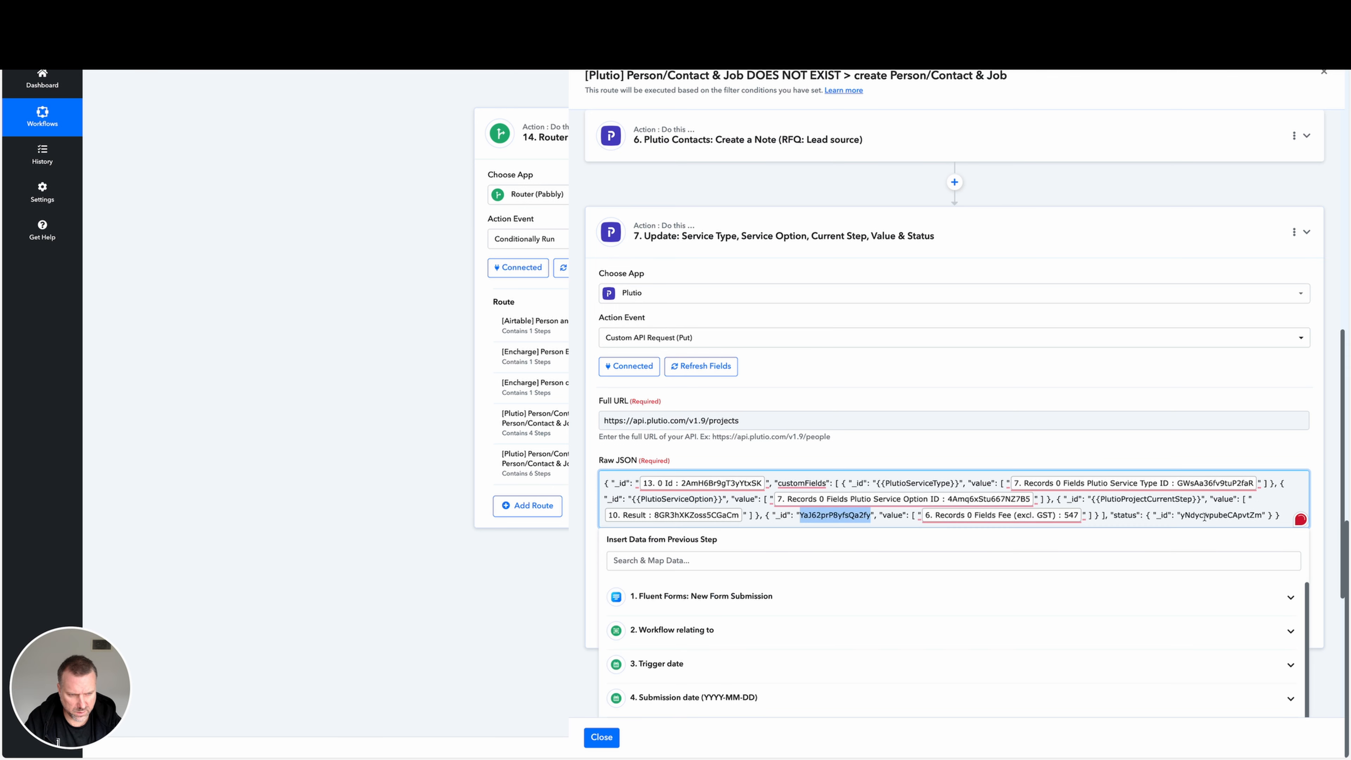
left_click_drag(1179, 515, 1264, 517)
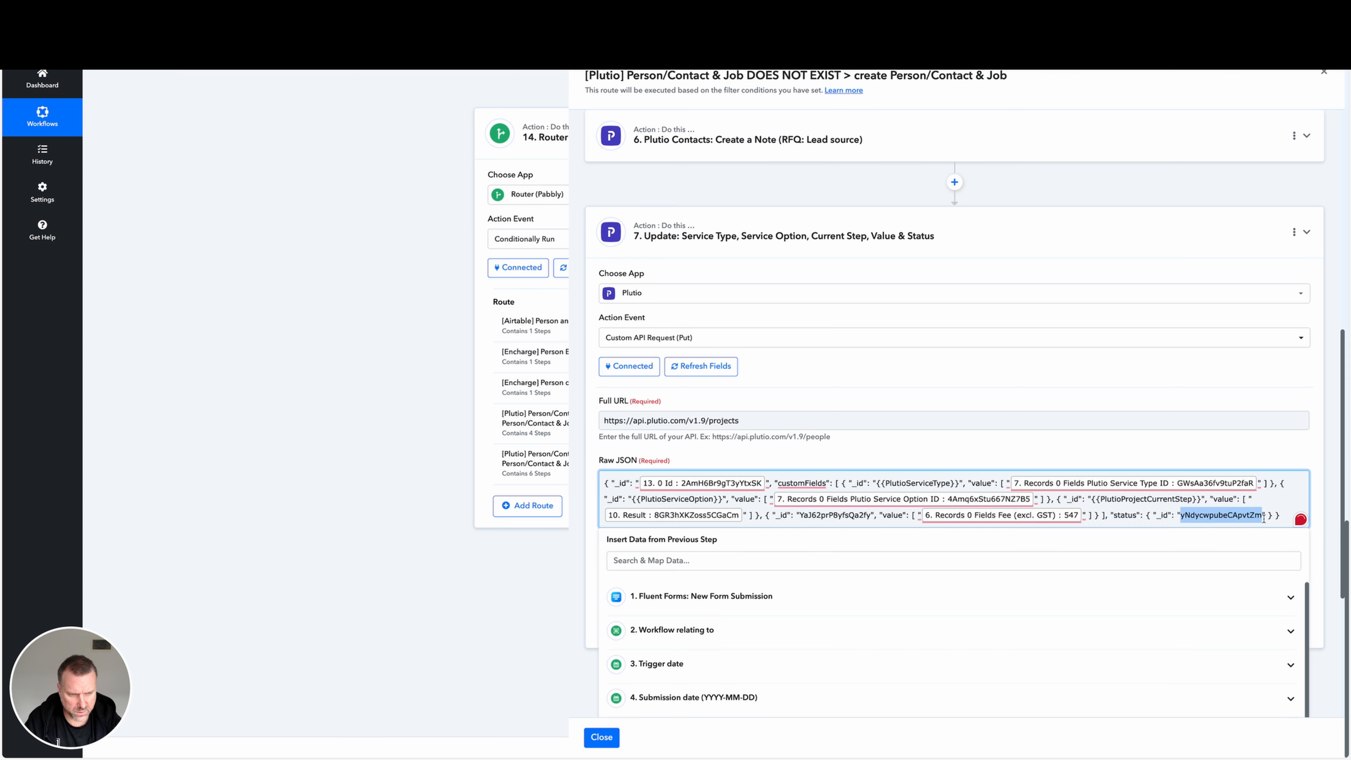
Save the changes to step 7's Raw JSON and close the route.
left_click(1320, 554)
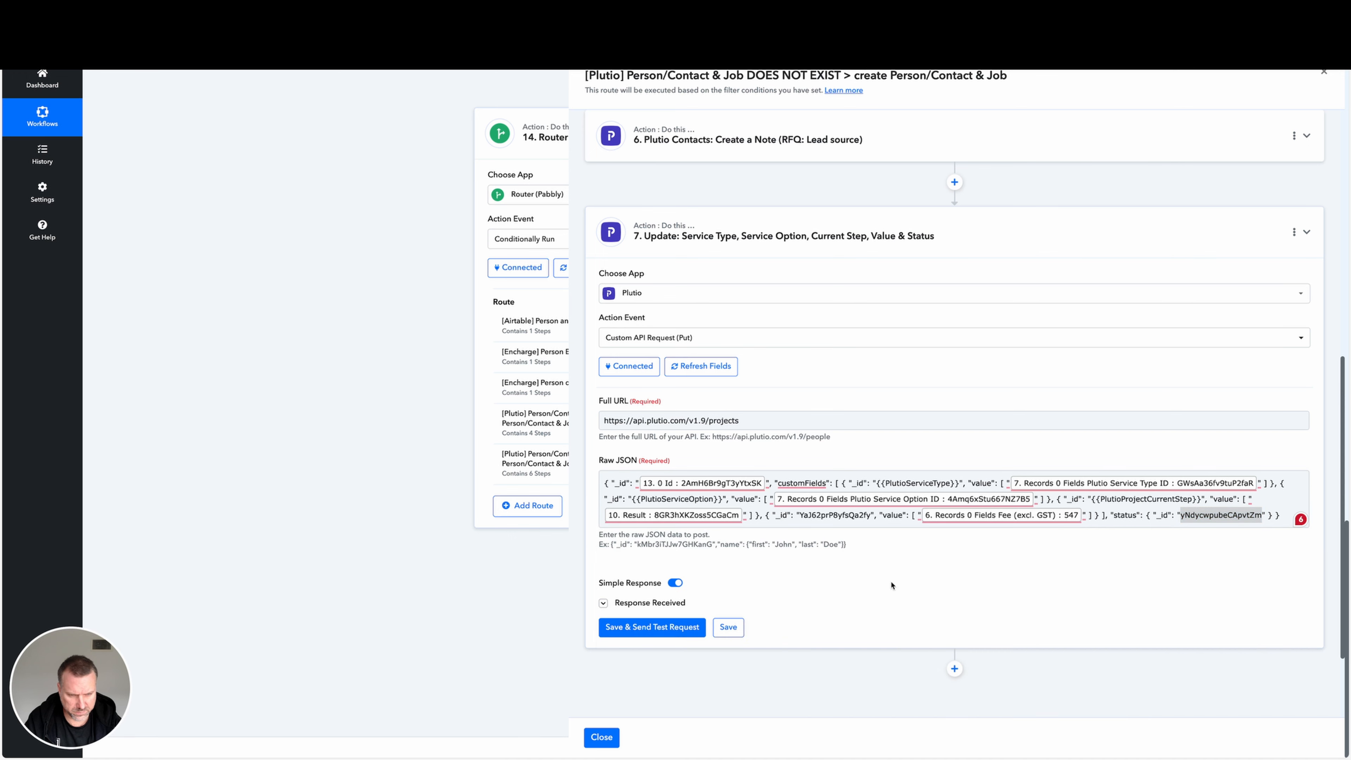
left_click(733, 629)
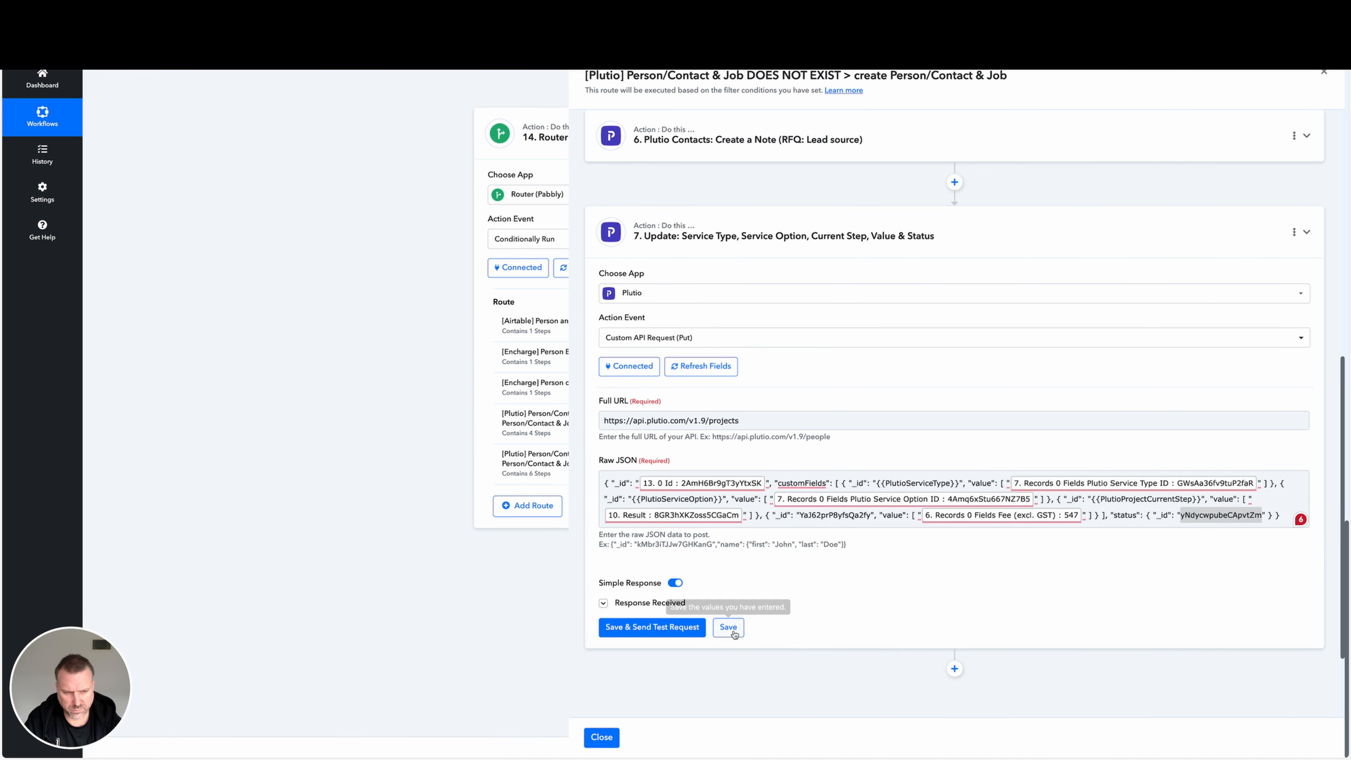
left_click(604, 738)
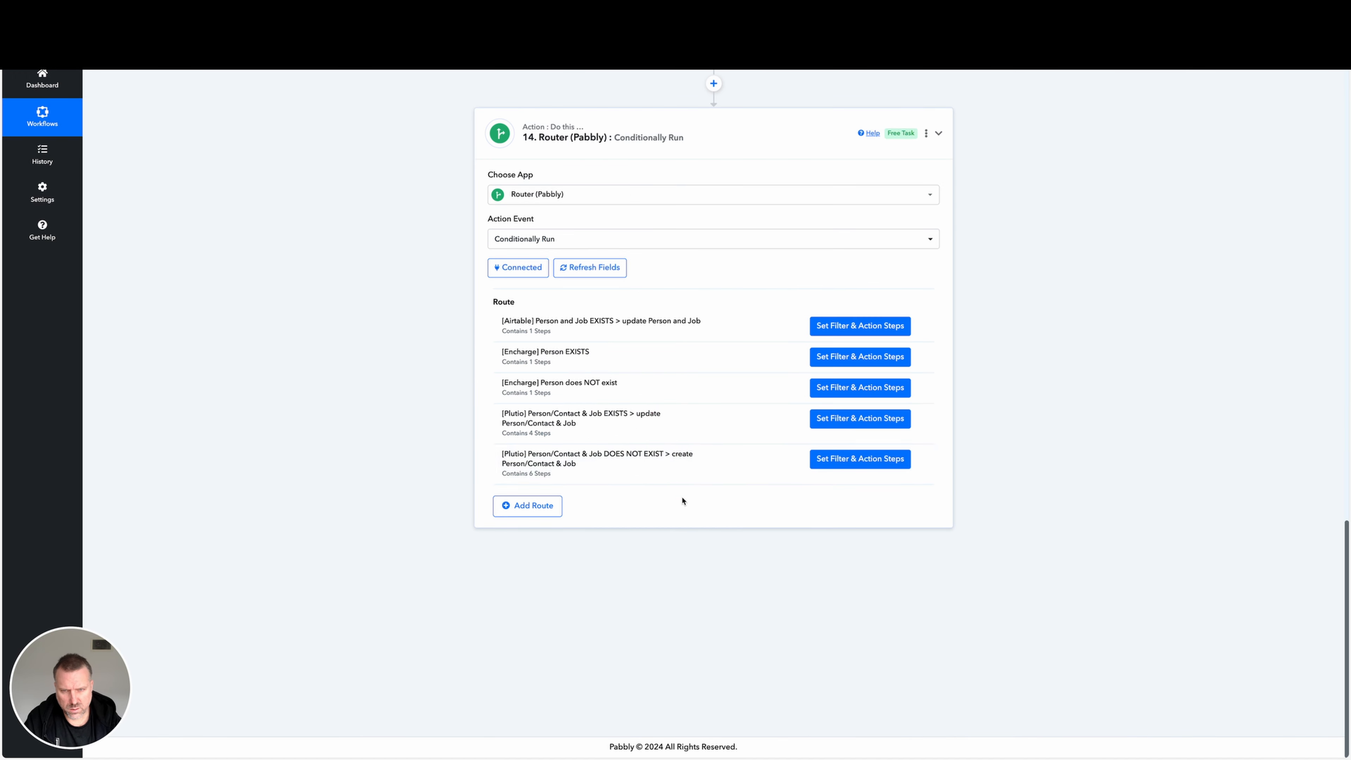
Clone workflow step 10, Current Step (Job), and dismiss the confirmation.
scroll(682, 504, "up", 15)
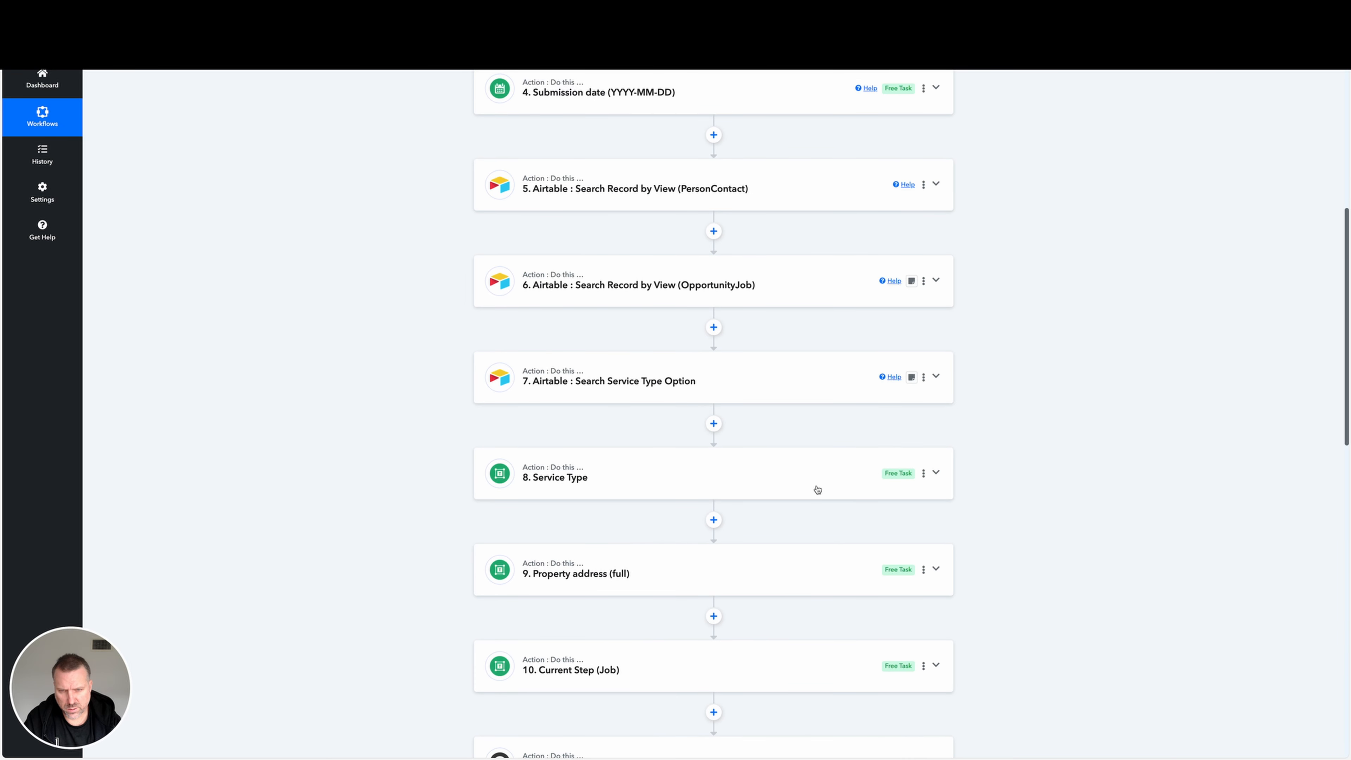
scroll(825, 472, "down", 4)
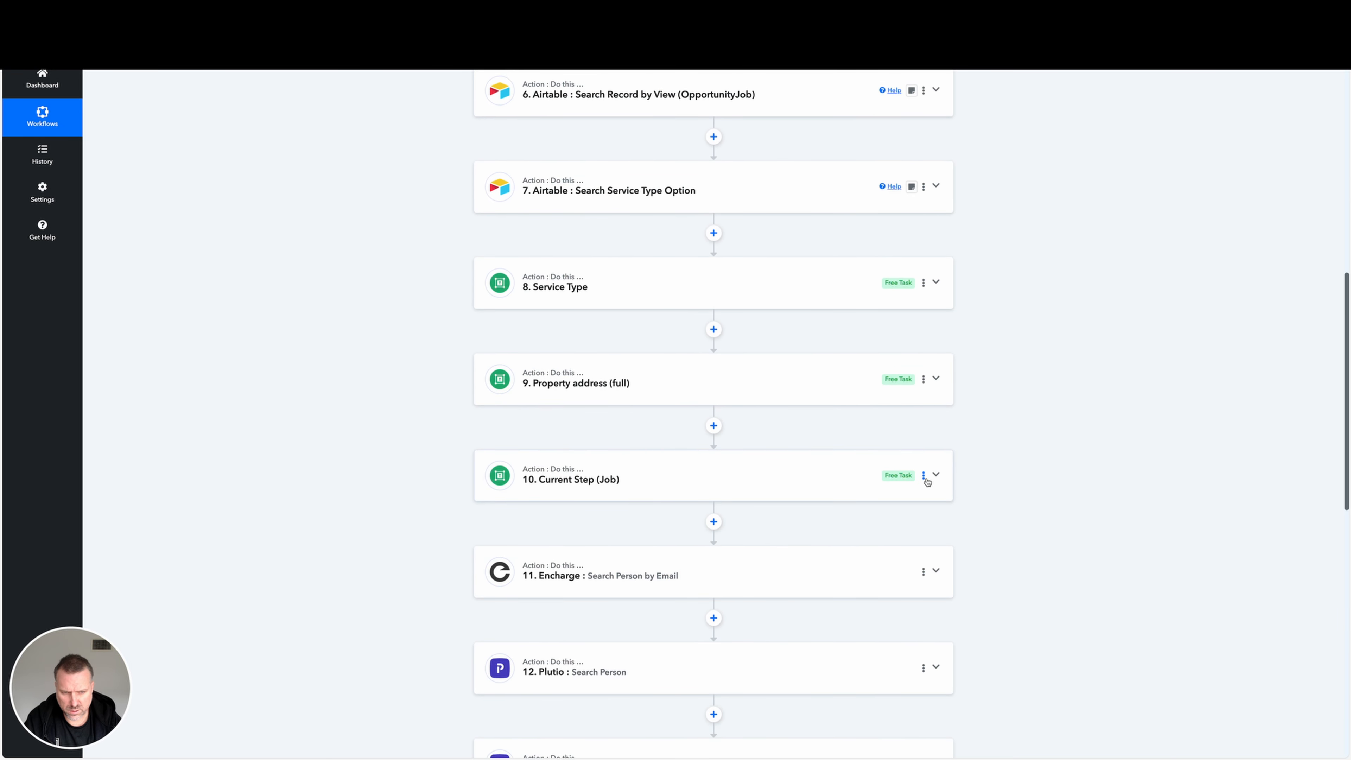
left_click(924, 476)
left_click(882, 538)
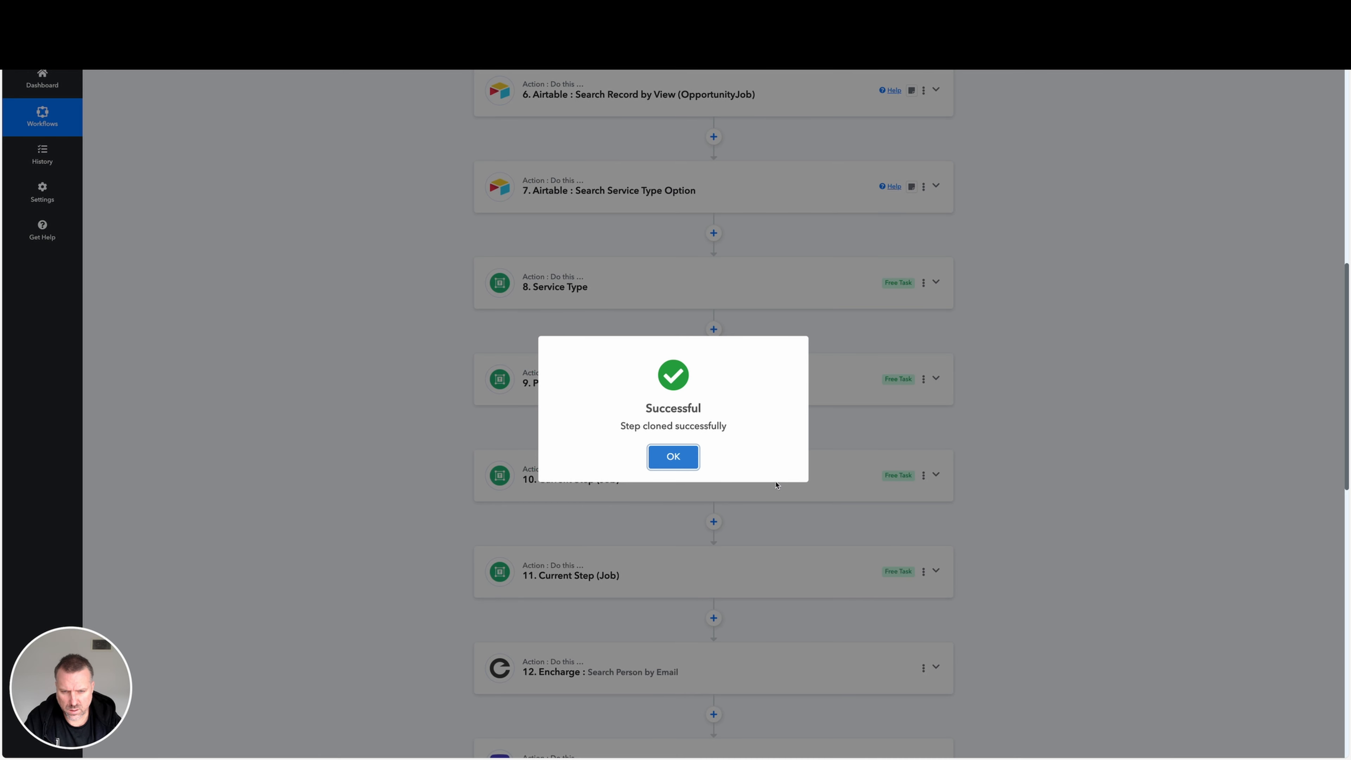
left_click(676, 459)
Rename the cloned step 11 as "Status (Job)" and save the name.
left_click(923, 571)
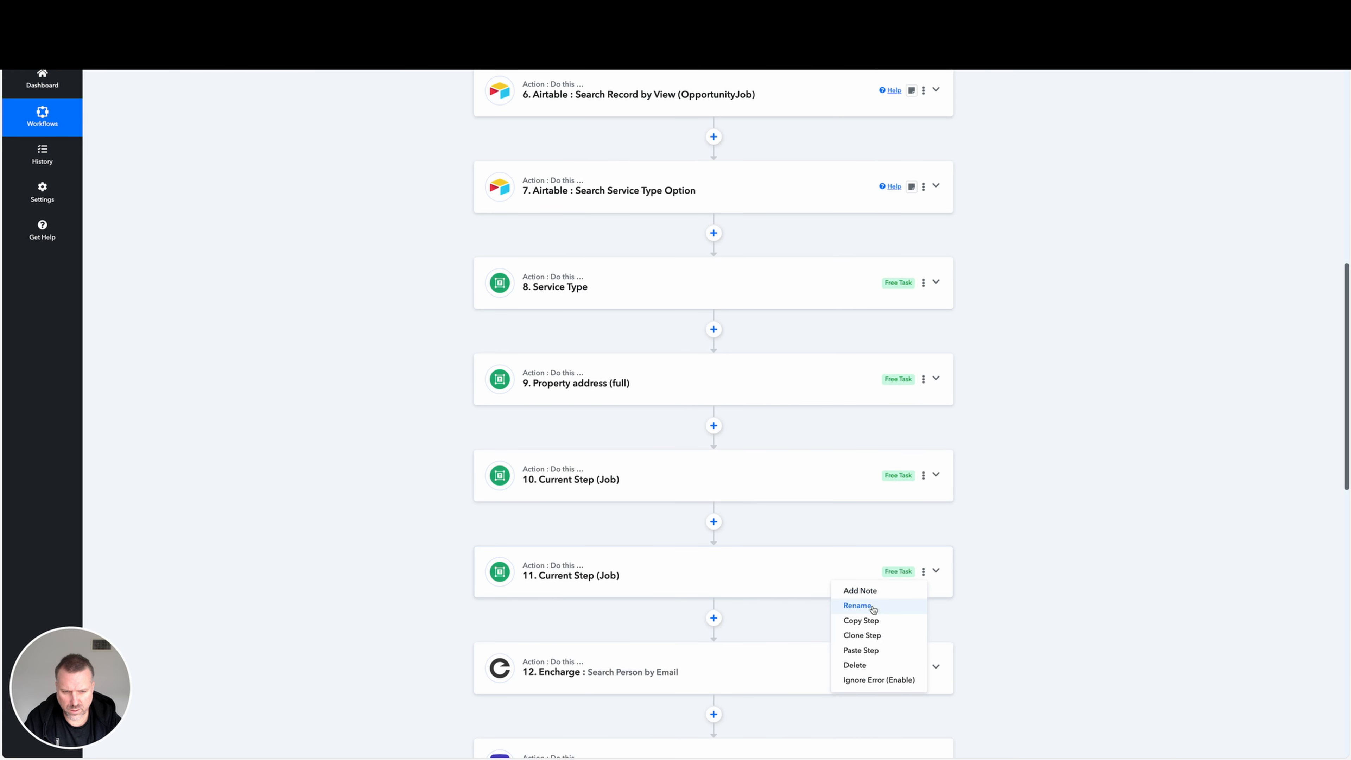
left_click(874, 608)
left_click_drag(600, 415, 531, 416)
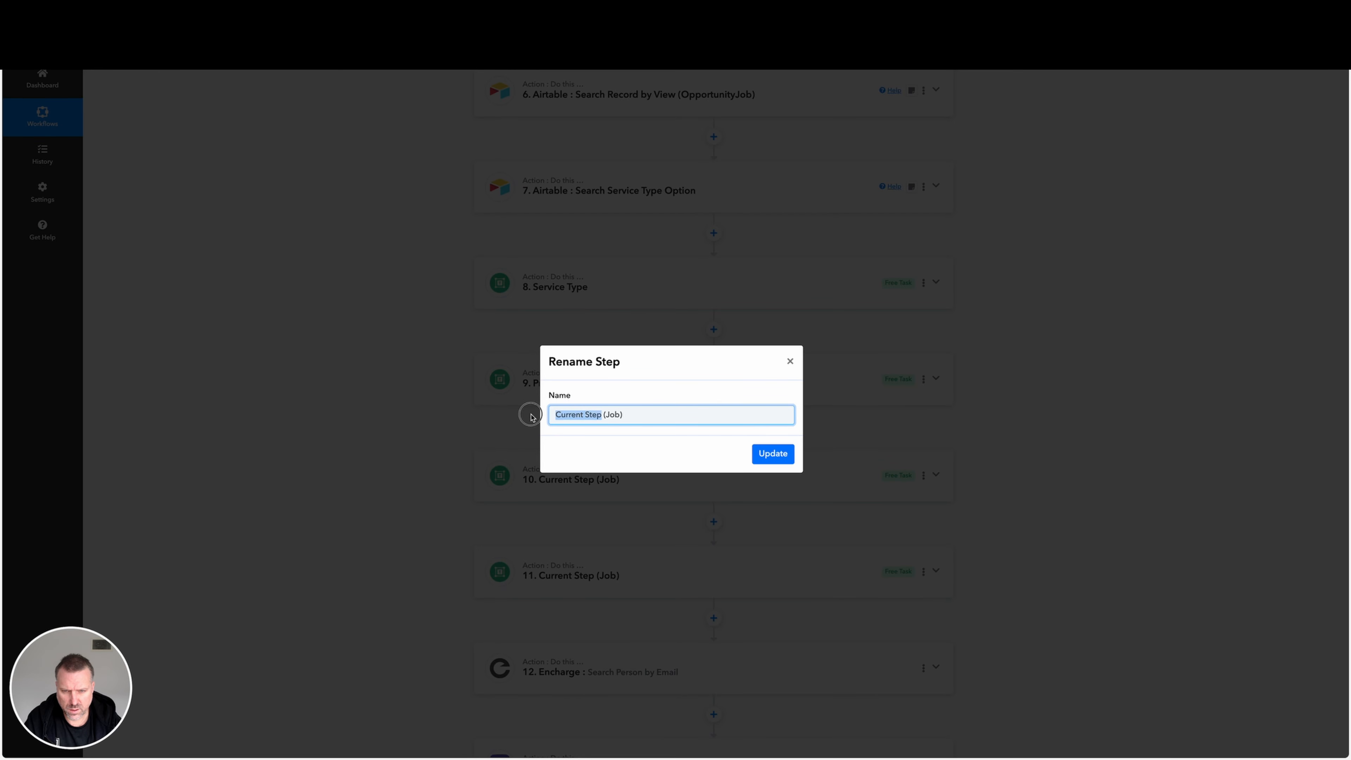
type("Stau")
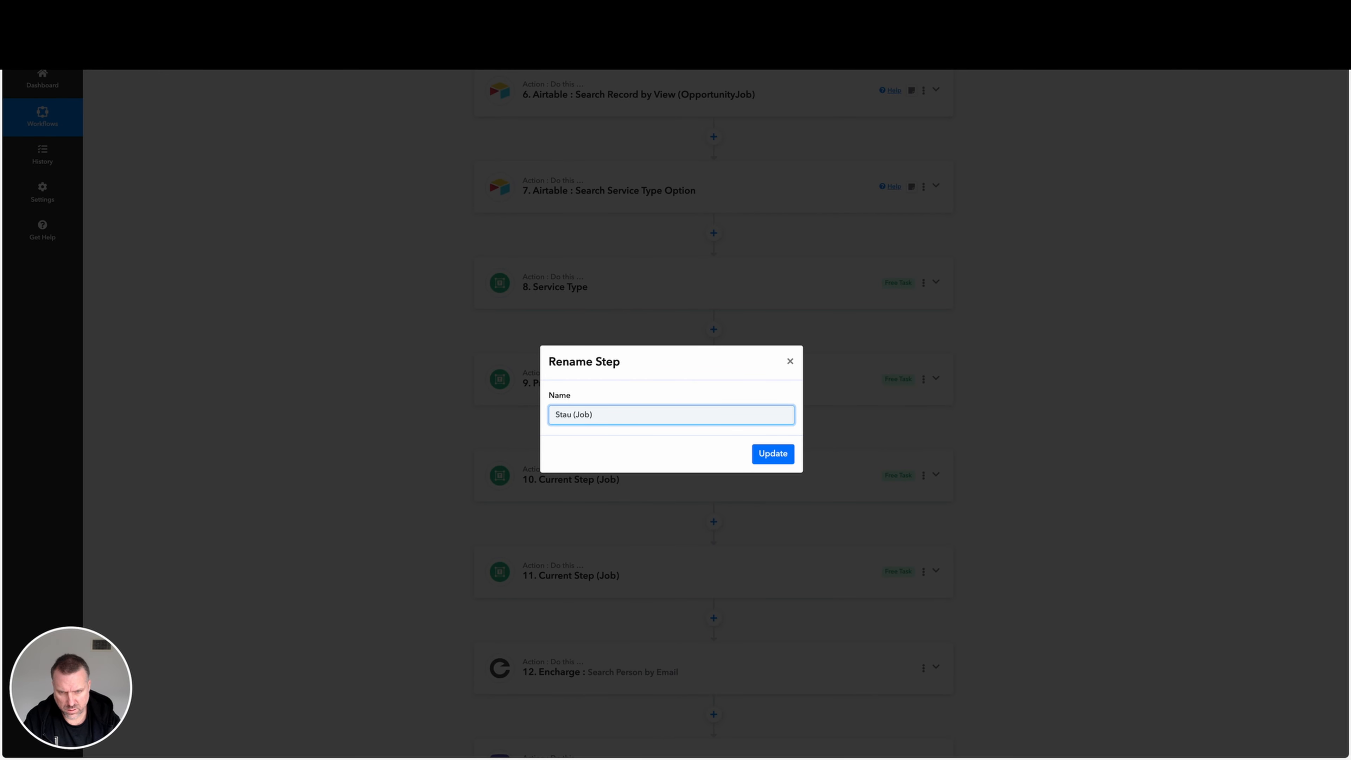
key("BackSpace")
type("tus")
left_click(772, 453)
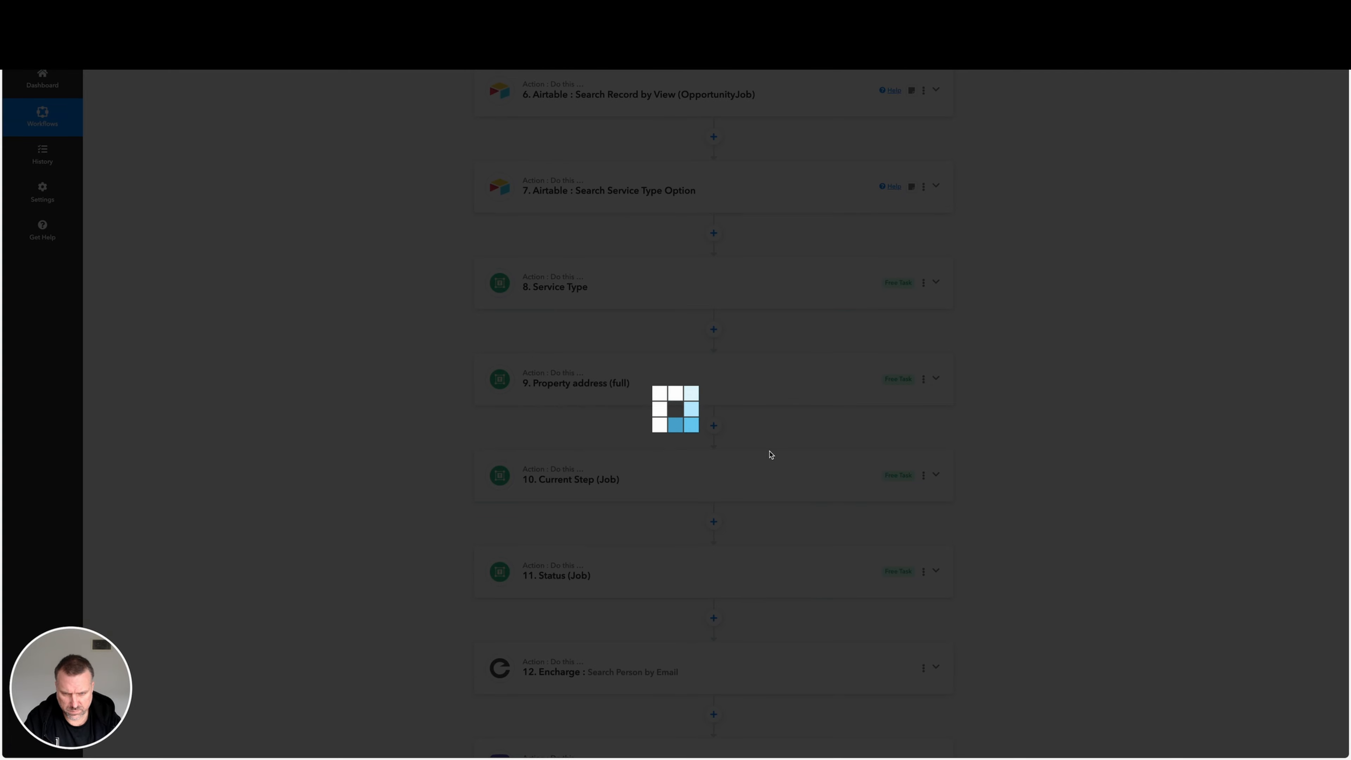
Set the String of step 11, Status (Job), to yNdycwpubeCApvtZm, then save the step and send a test request.
left_click(669, 573)
scroll(631, 592, "down", 7)
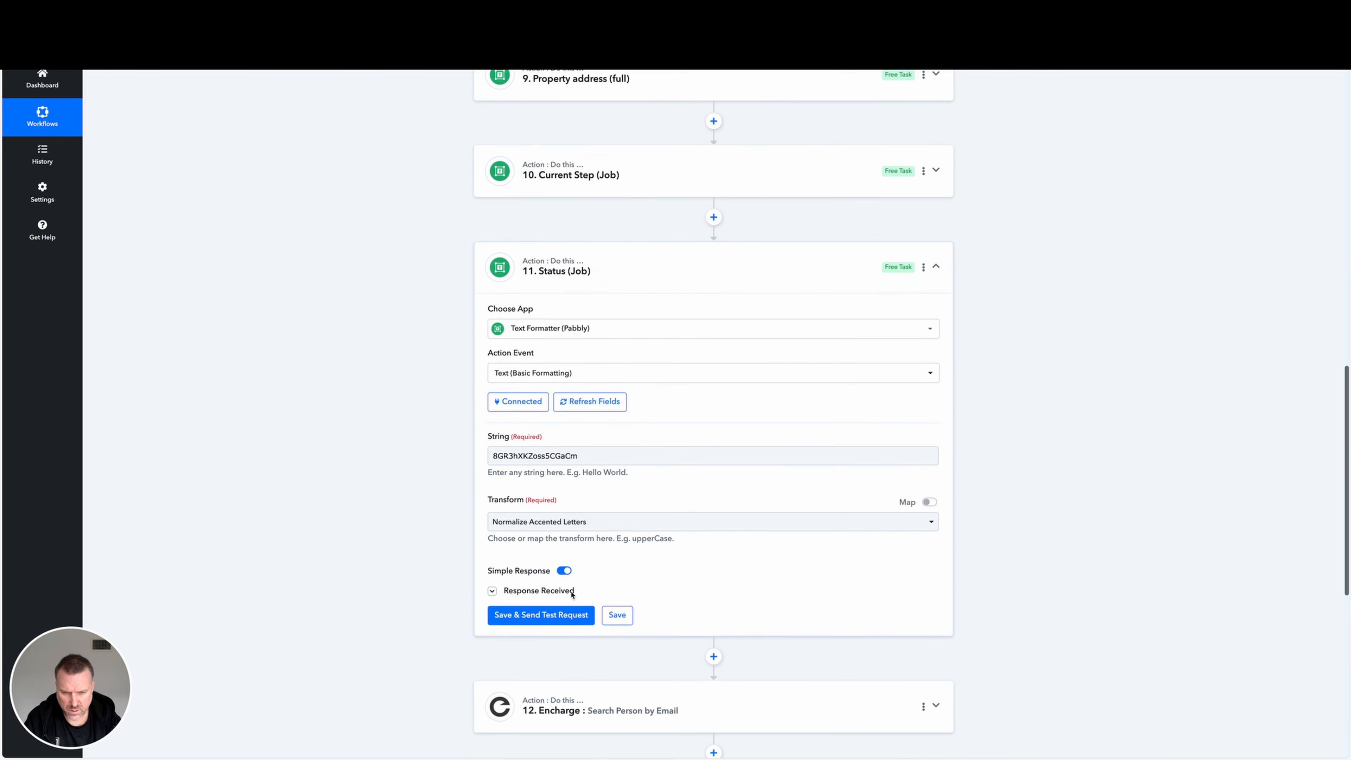
left_click(525, 371)
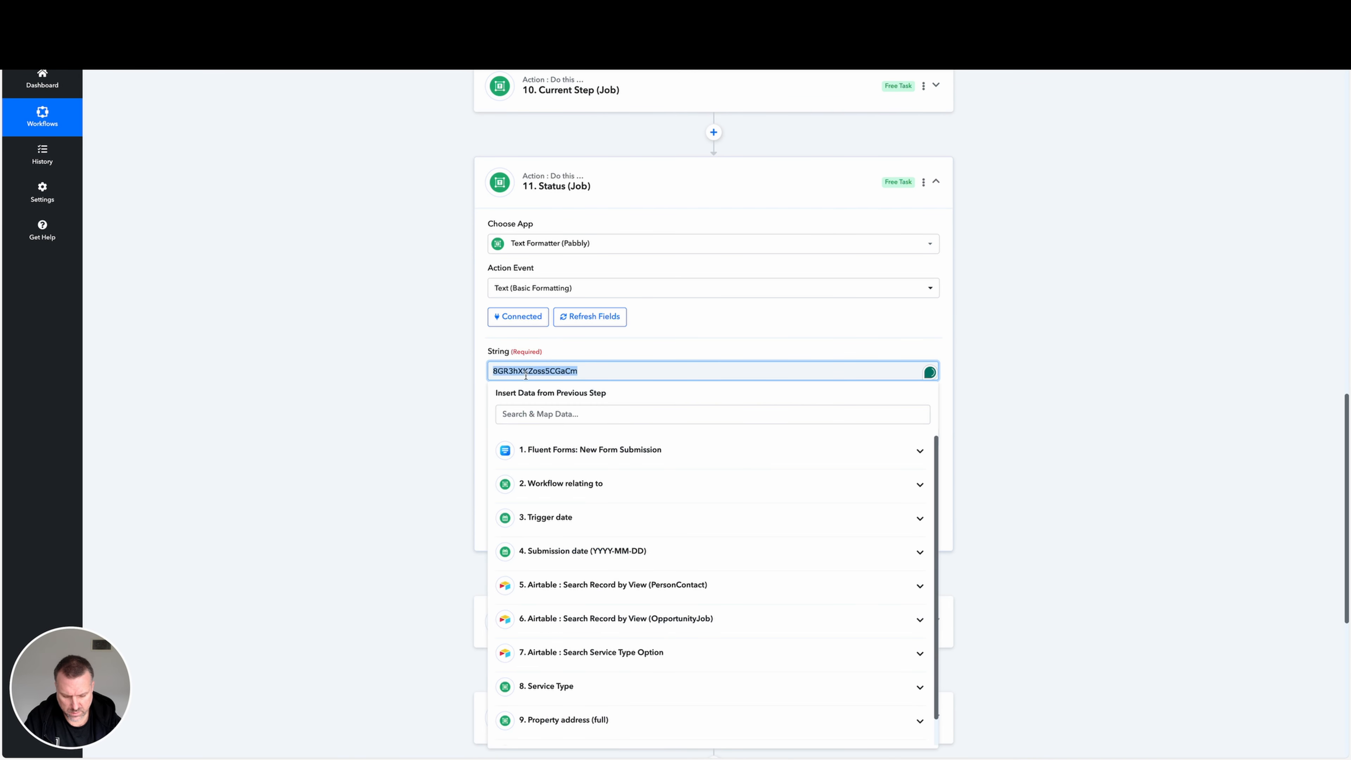
left_click(945, 396)
left_click(553, 531)
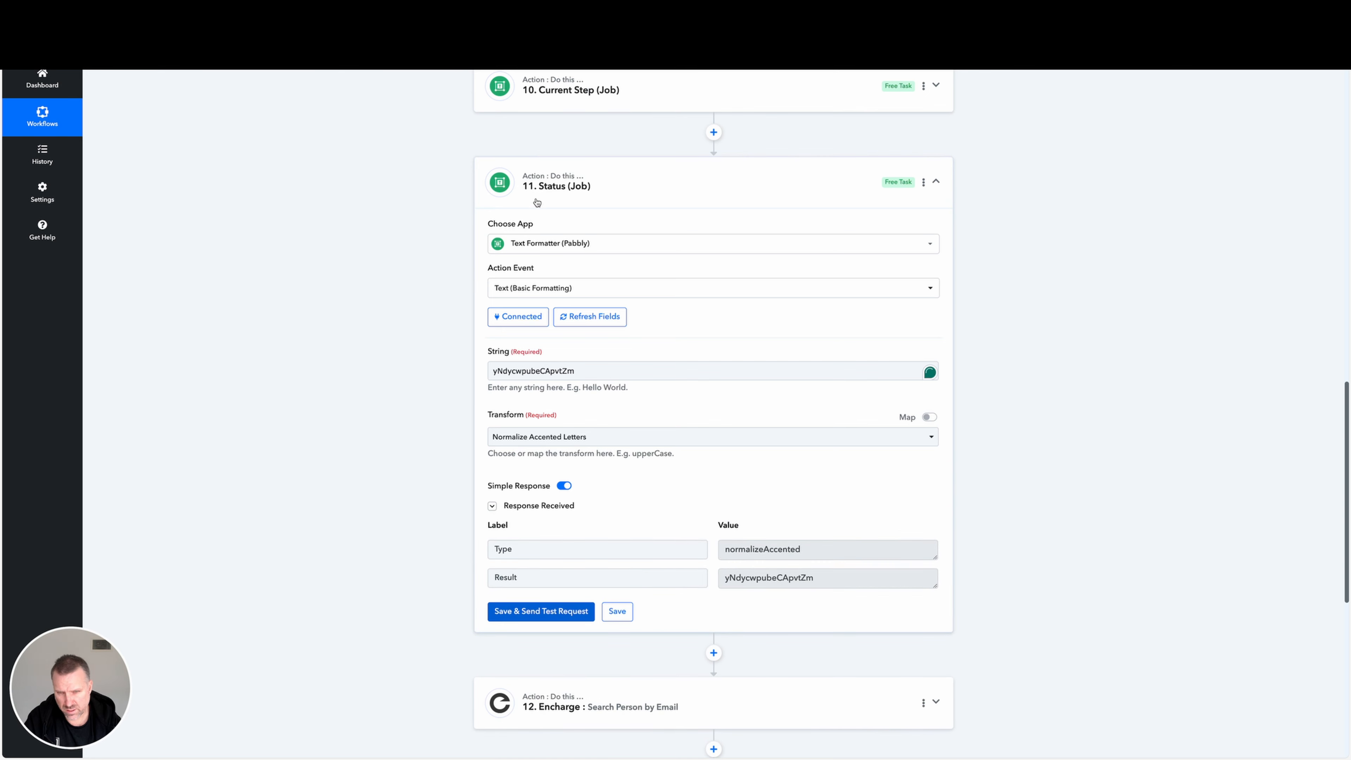
From Router step 15, open step 7 of the "[Plutio] Person/Contact & Job DOES NOT EXIST > create Person/Contact & Job" route.
scroll(724, 456, "down", 10)
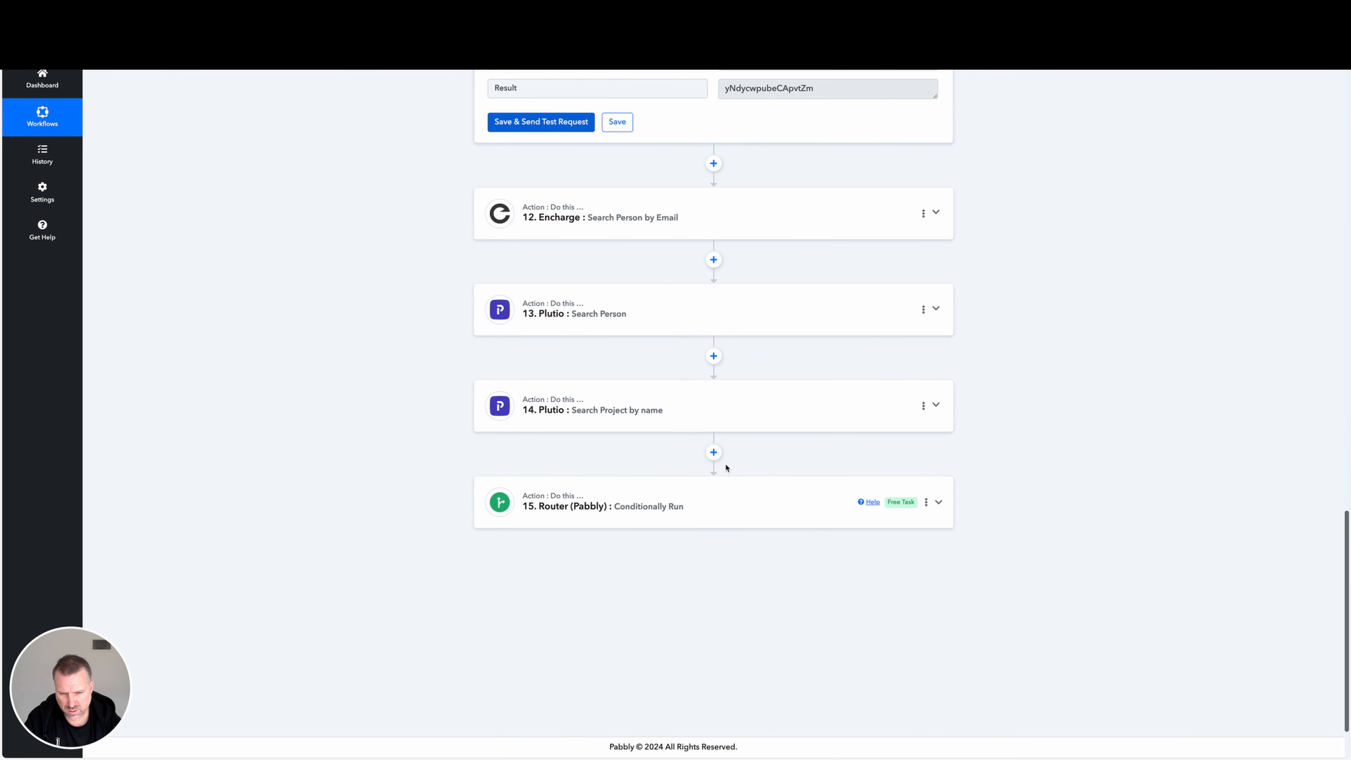
left_click(717, 503)
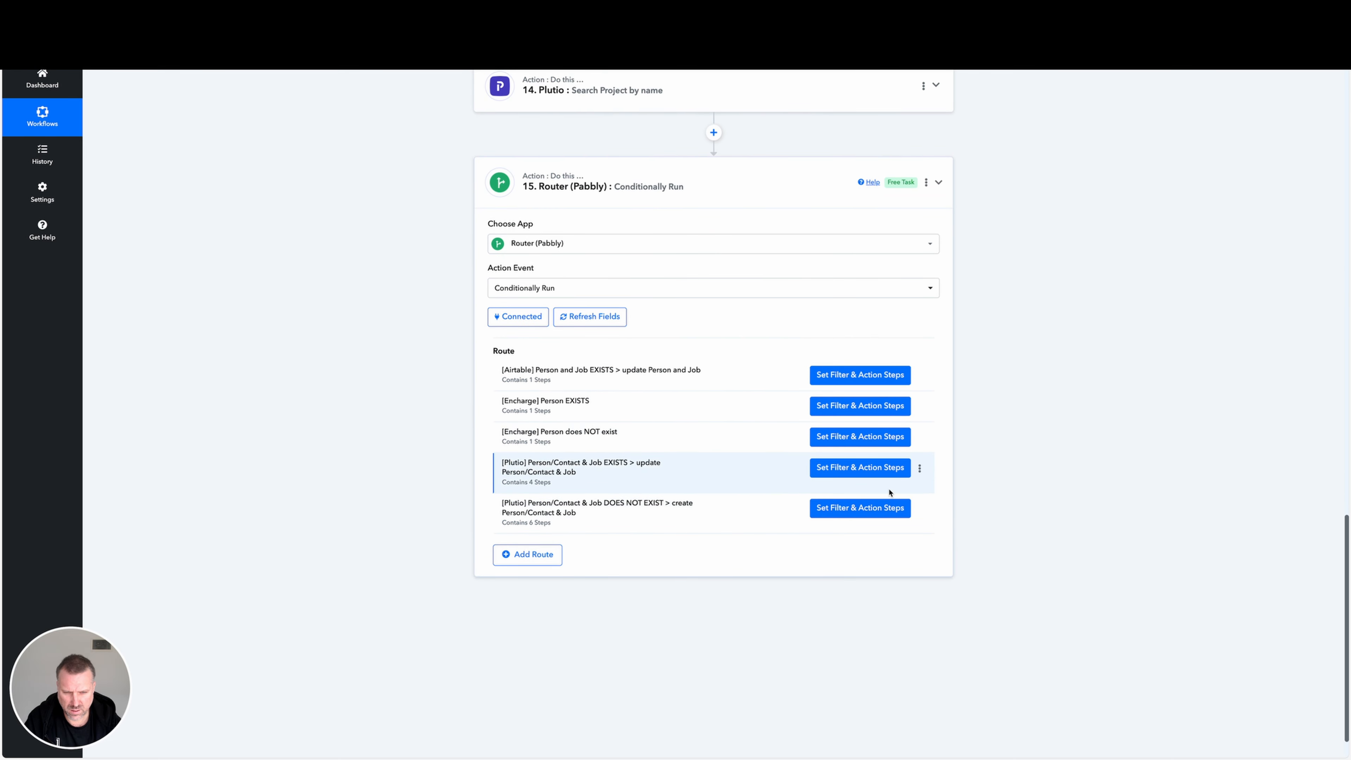
left_click(861, 508)
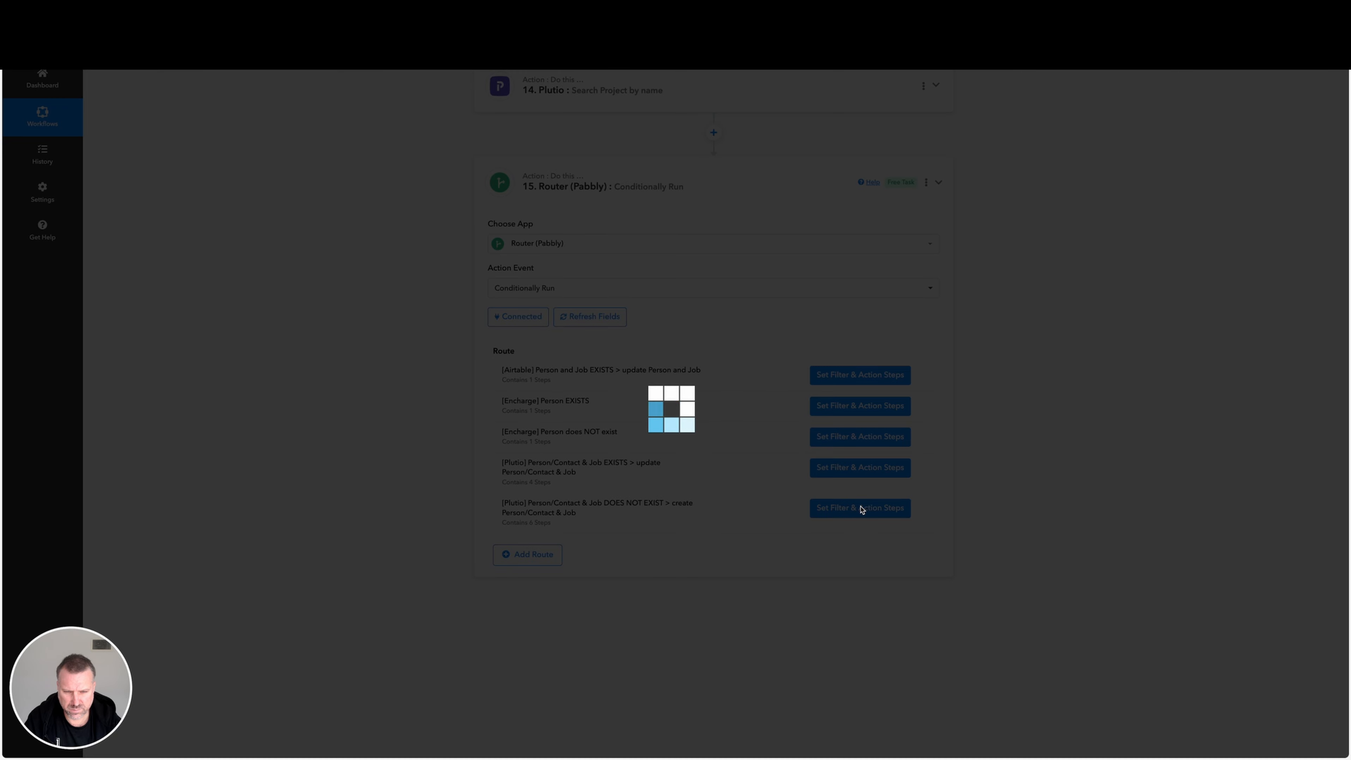
scroll(872, 529, "down", 5)
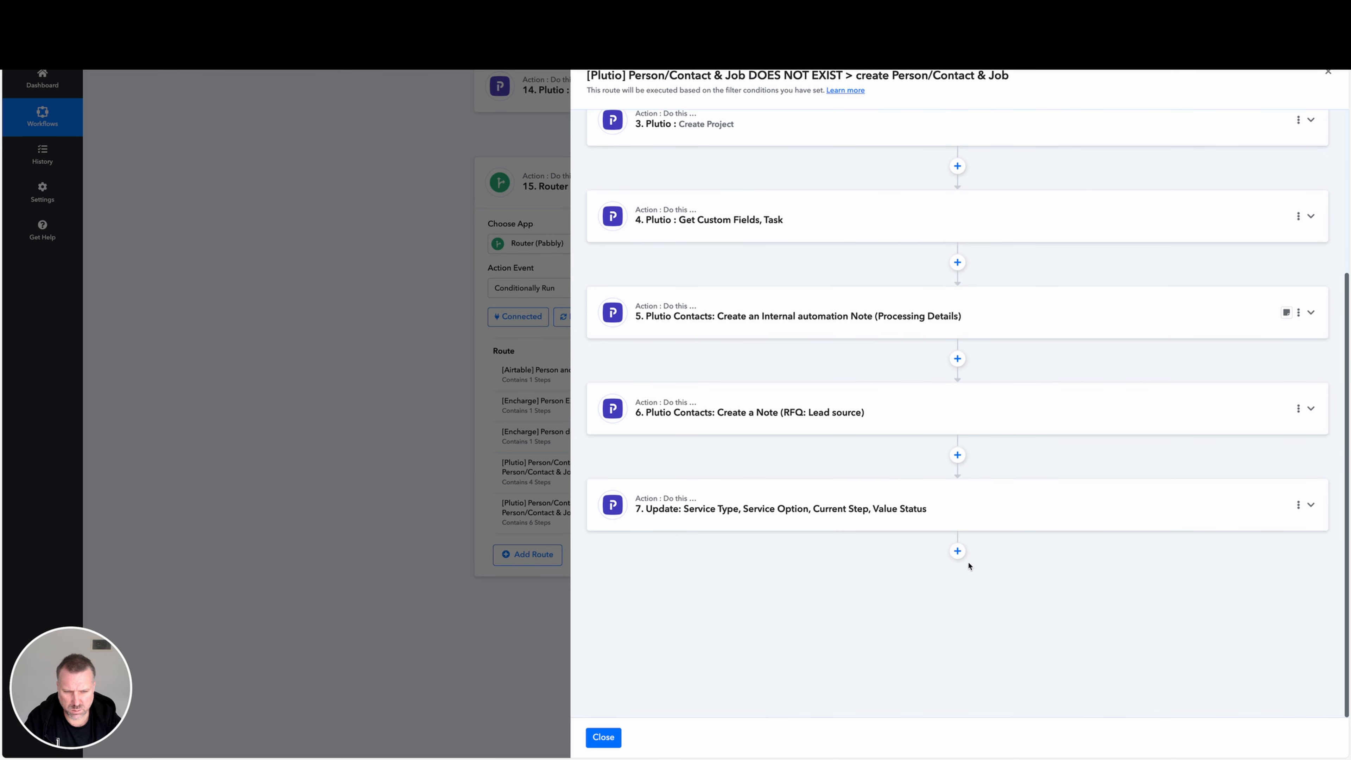
left_click(976, 510)
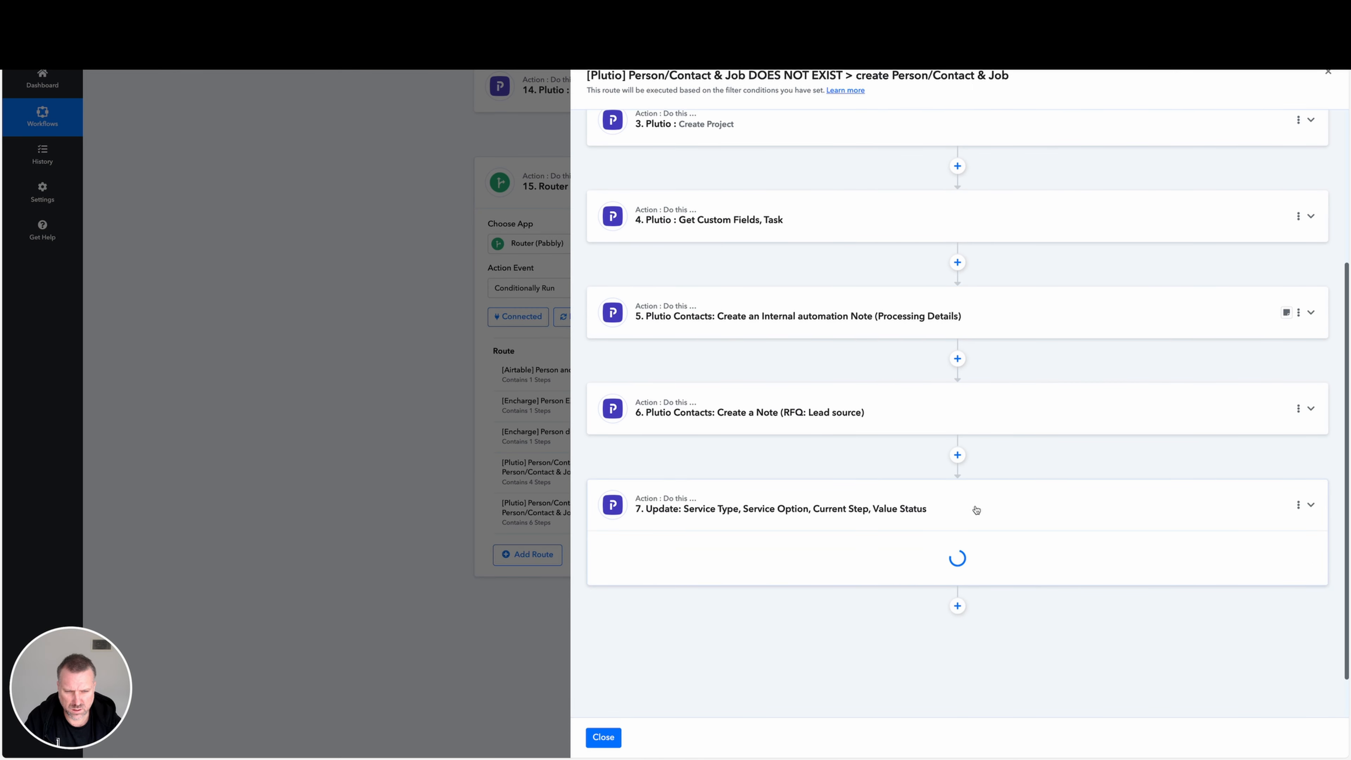
scroll(976, 511, "down", 5)
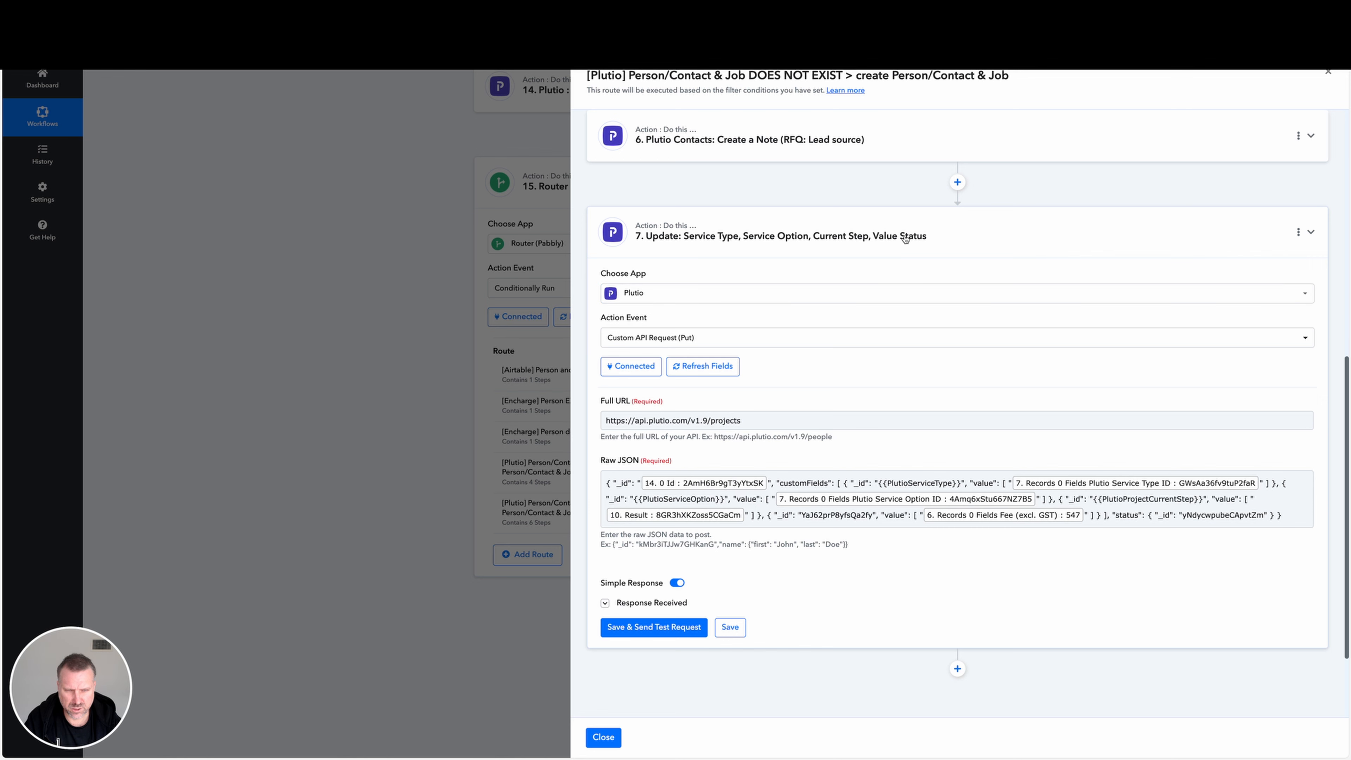
Rename route step 7 as "Update: Service Type, Service Option, Current Step, Value and Status".
left_click(1299, 232)
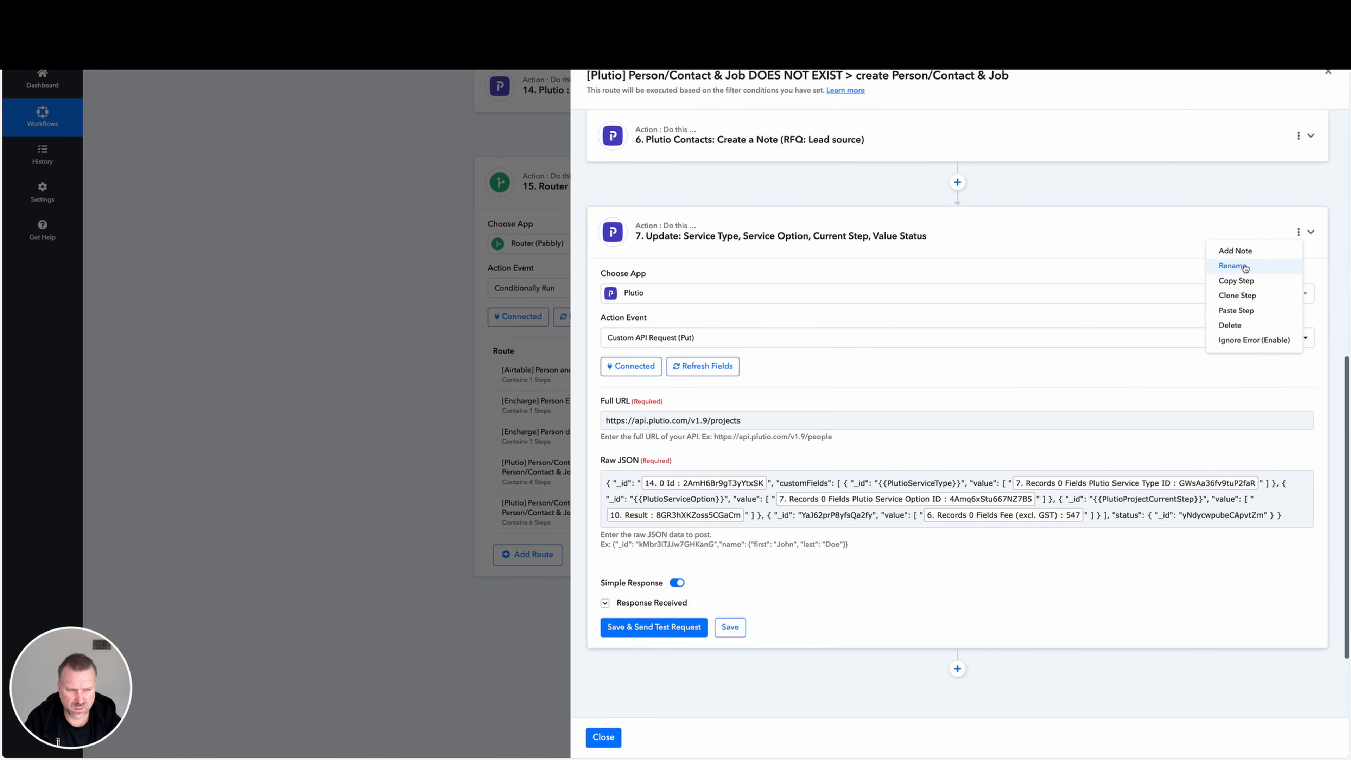
left_click(1233, 266)
left_click(771, 416)
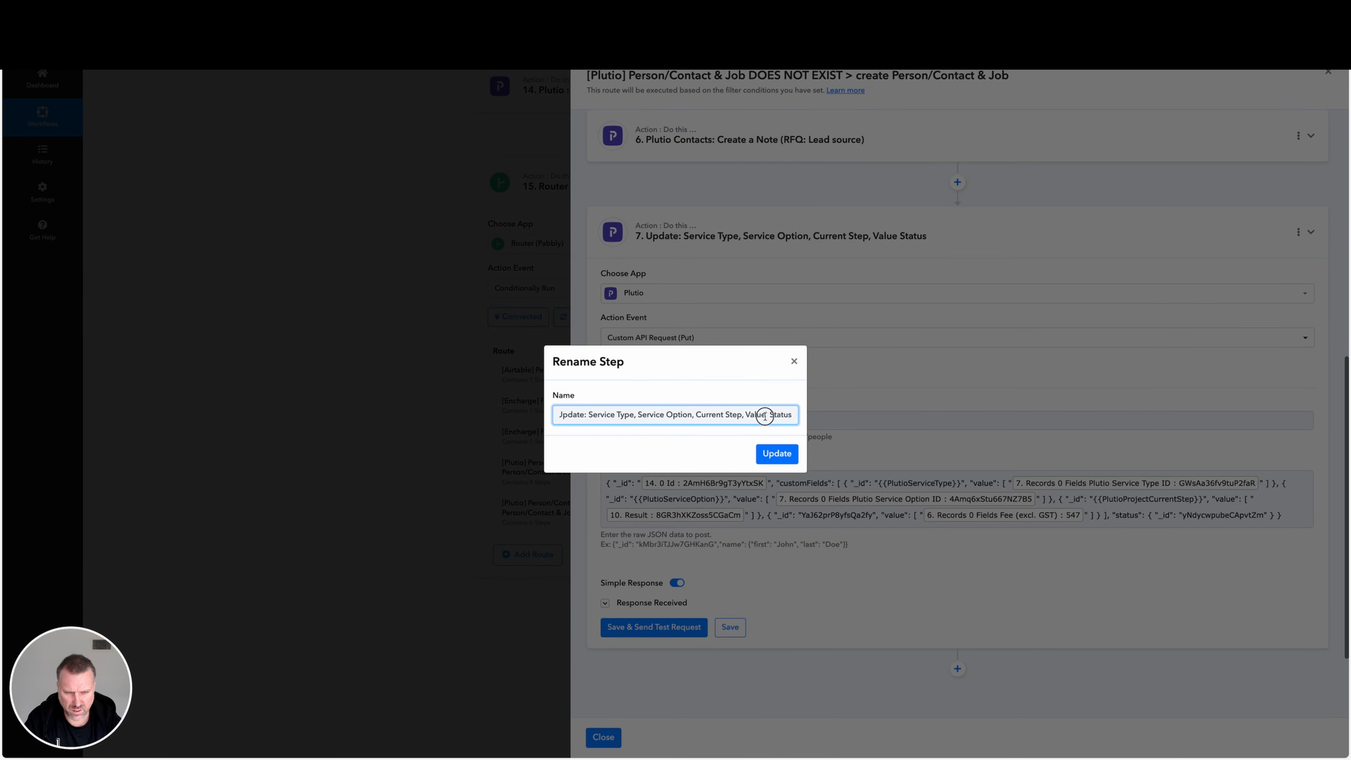
type(",")
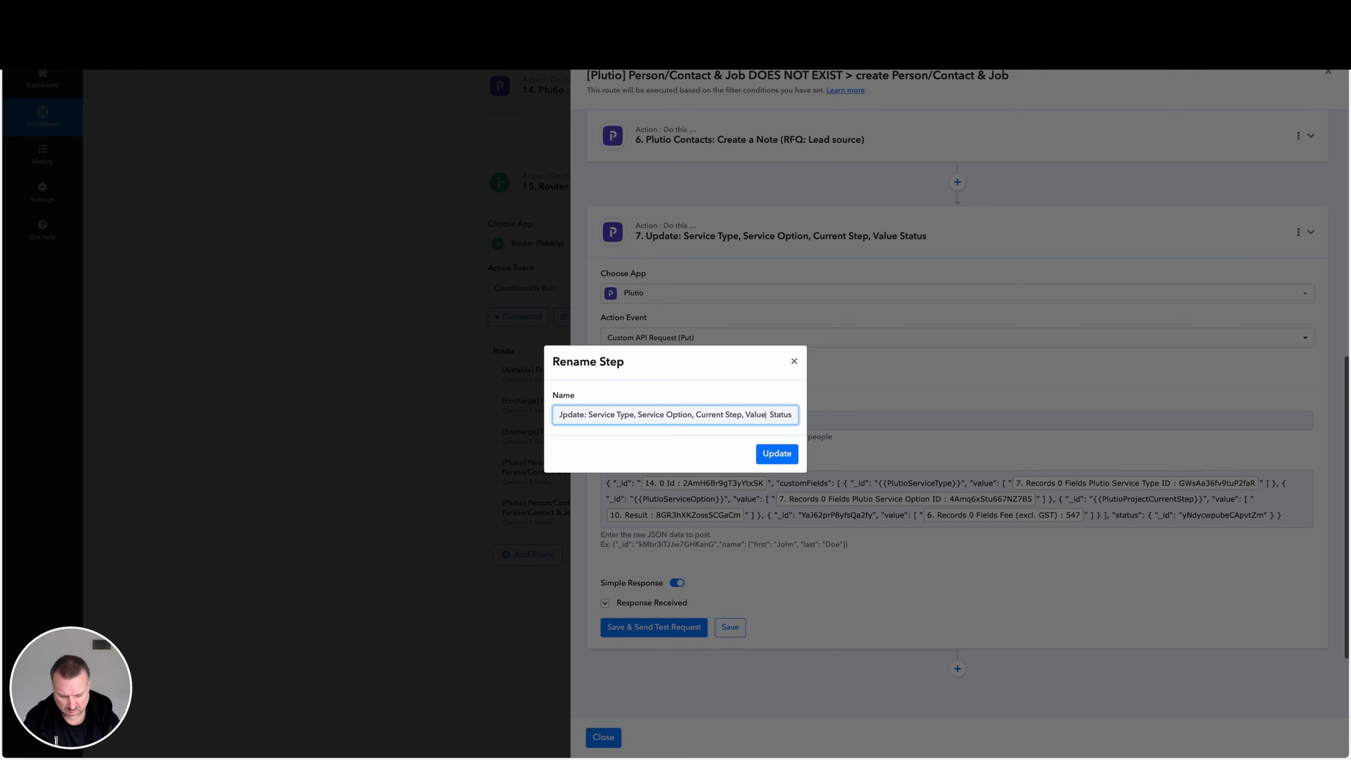
key("BackSpace")
type("and")
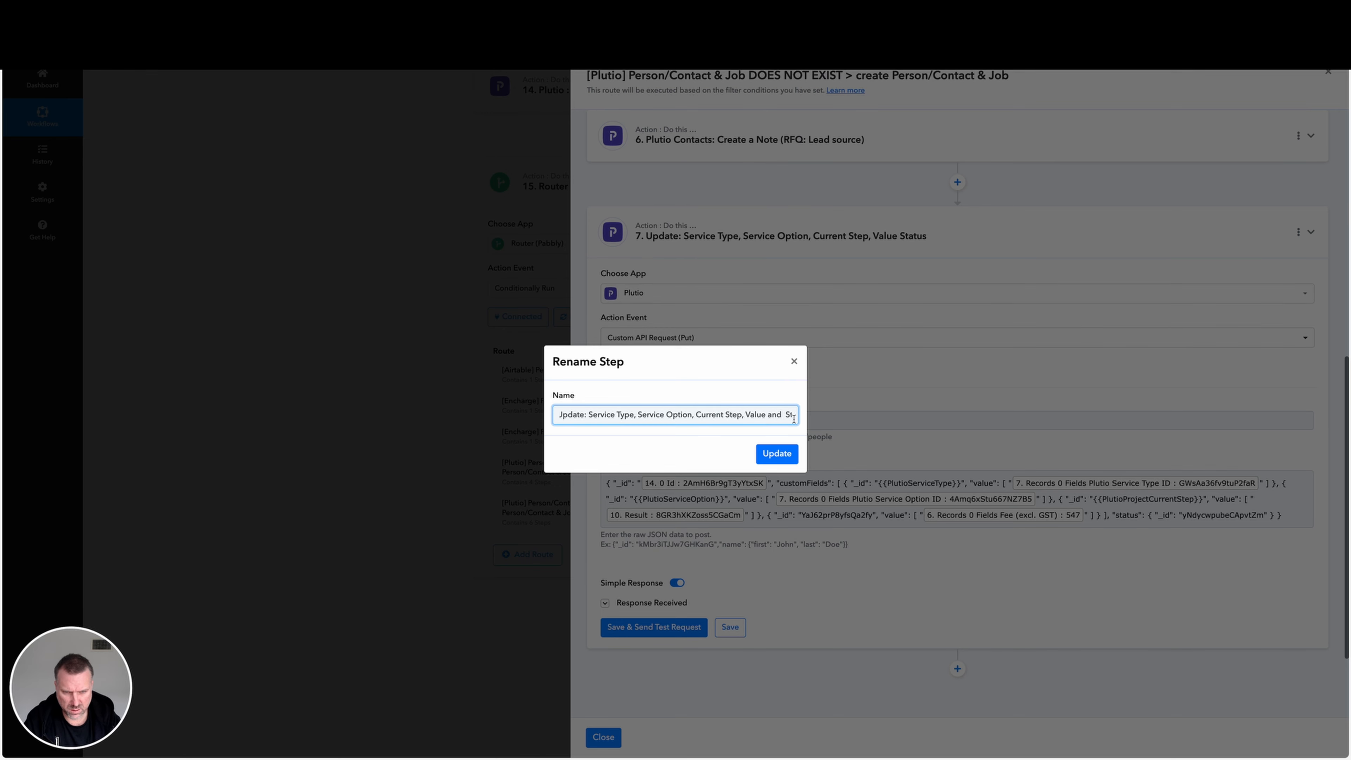
left_click(777, 453)
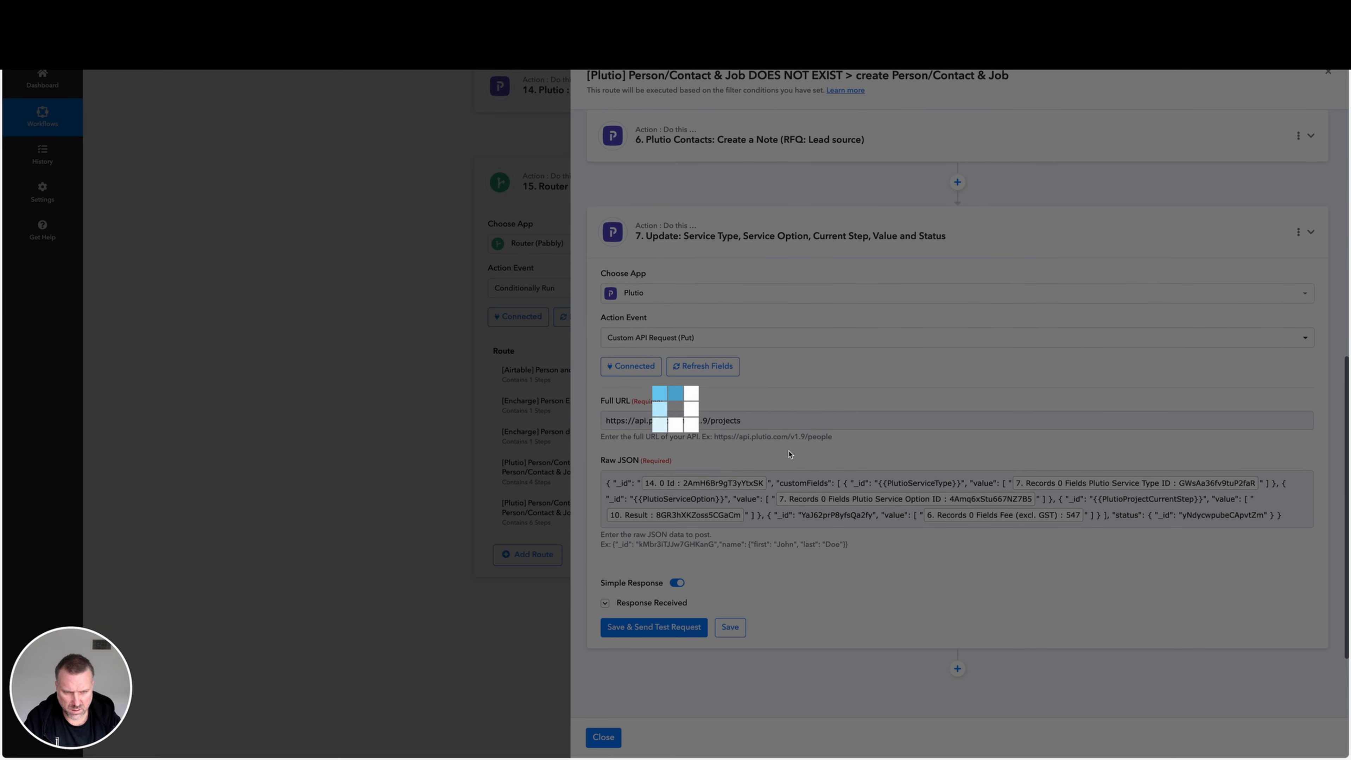
In step 7's Raw JSON, replace the hard-coded status ID with the mapped Result of step 11, Status (Job).
left_click(1213, 516)
left_click_drag(1179, 516, 1261, 516)
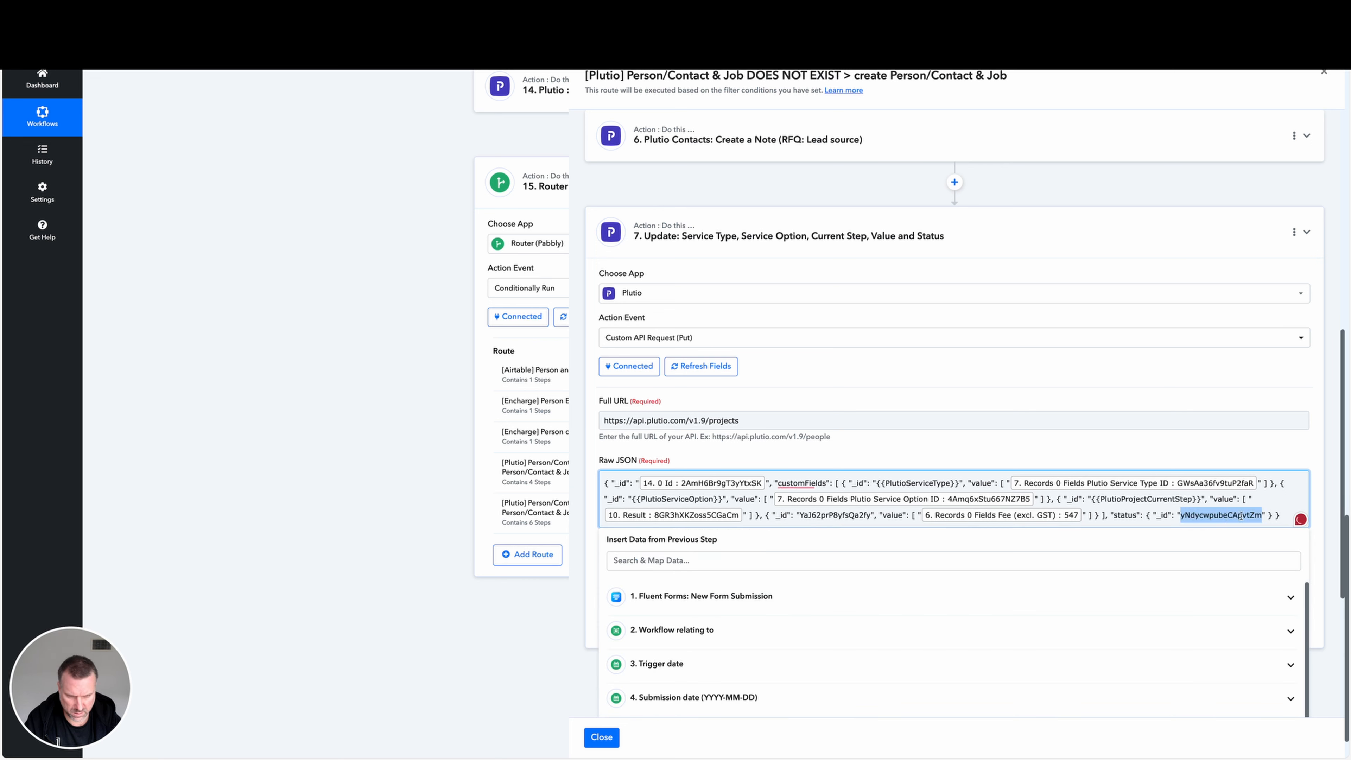
key("ctrl+c")
left_click(748, 562)
key("ctrl+v")
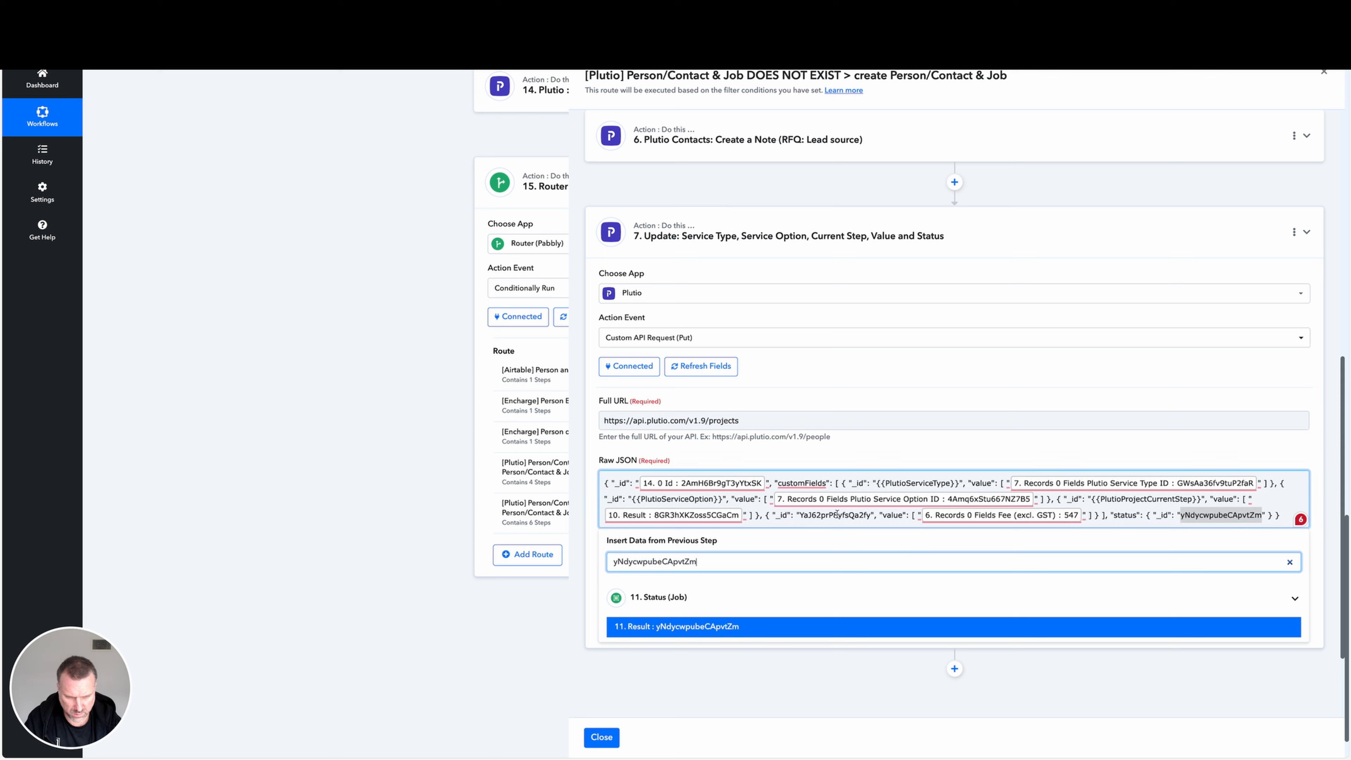
left_click(717, 627)
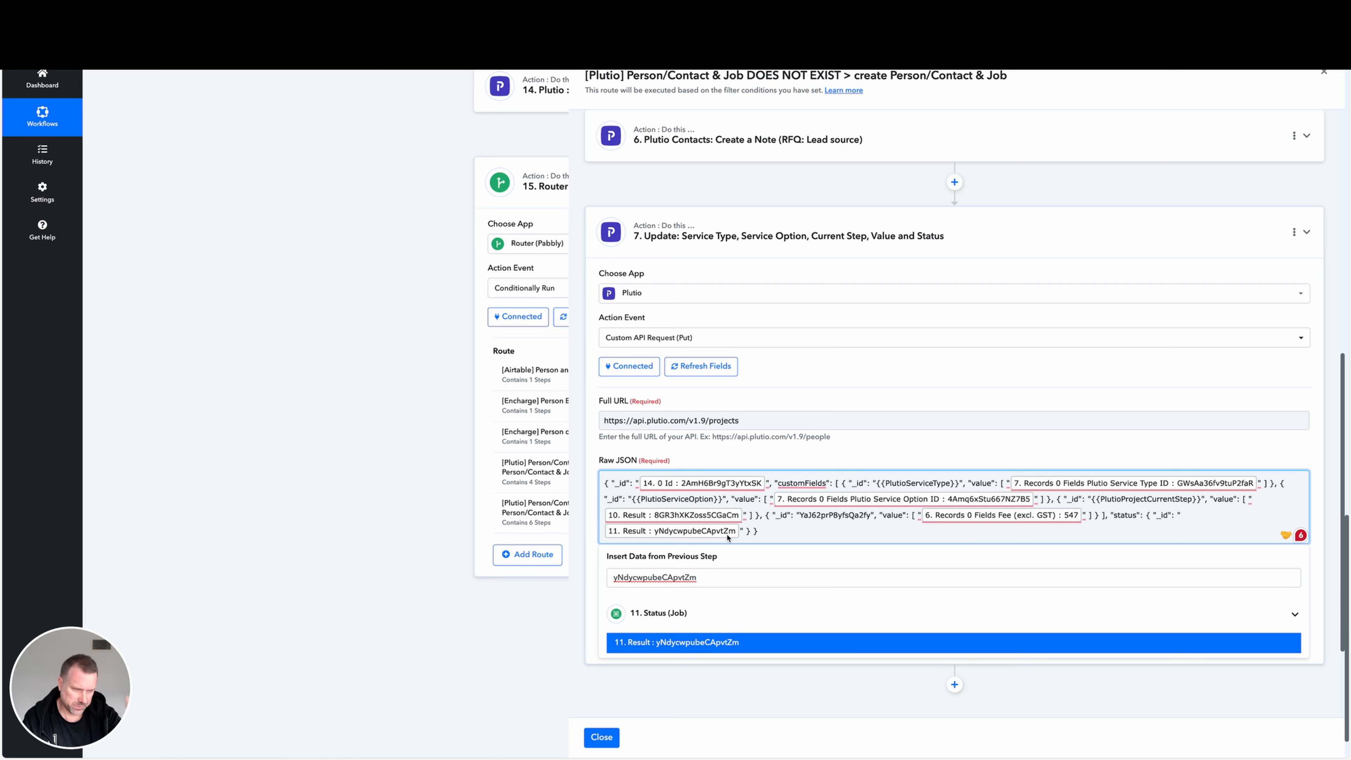
Look up the custom field ID YaJ62prP8yfsQa2fy in the mapping data, save step 7 and close the route.
double_click(840, 515)
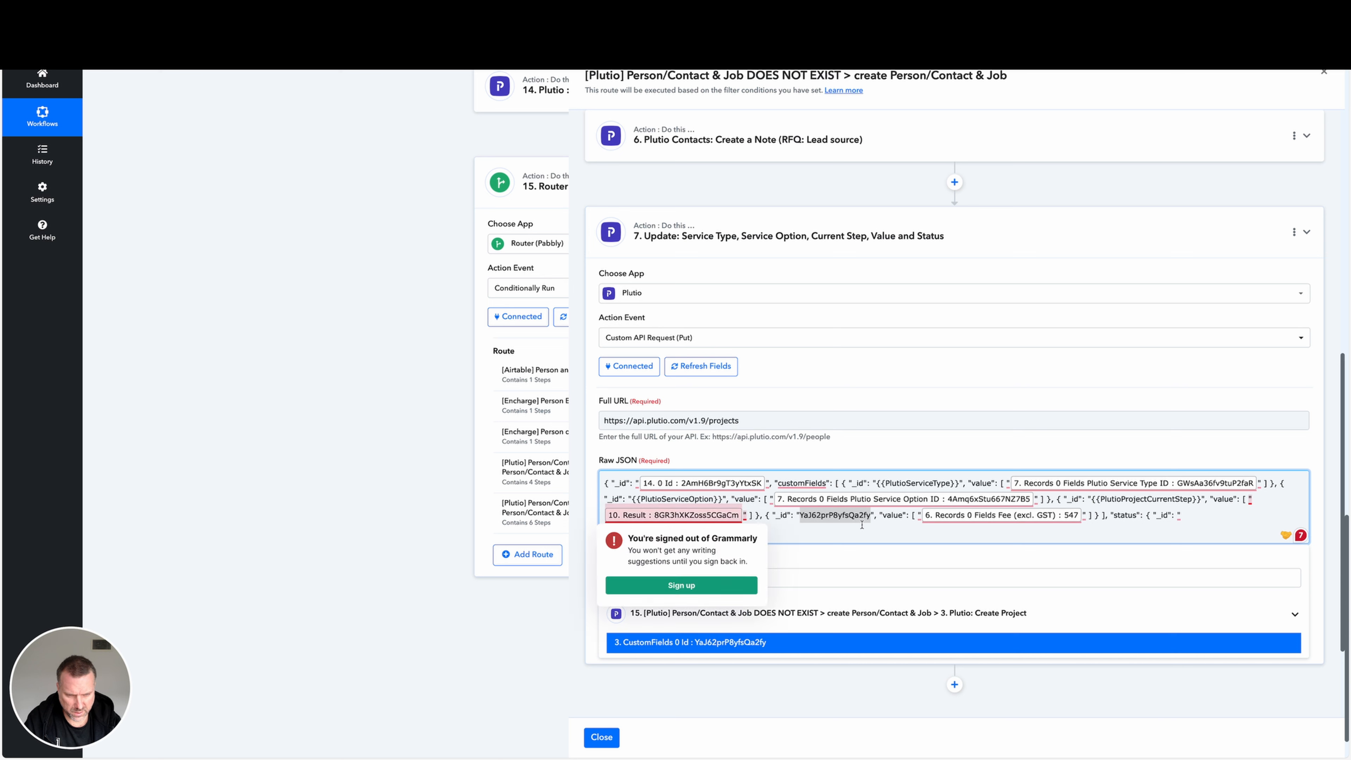
left_click(870, 518)
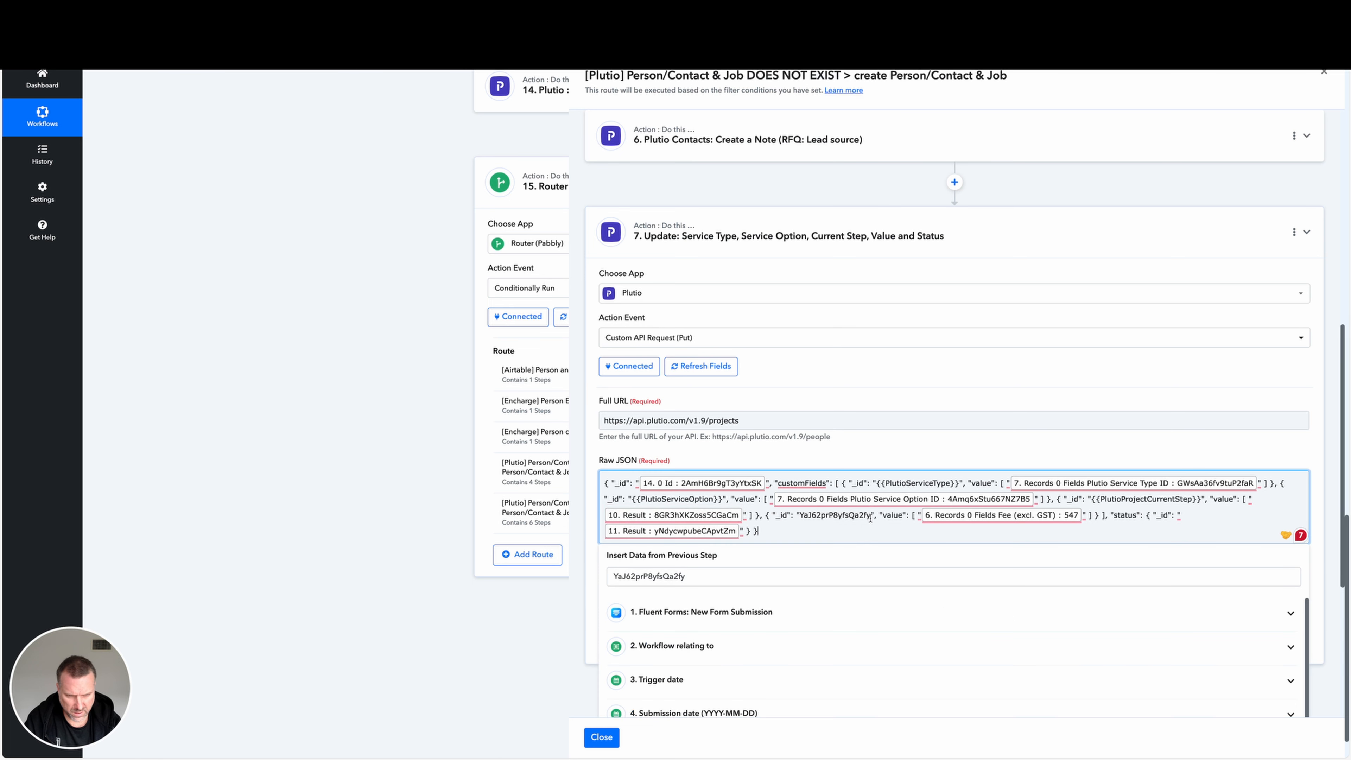
left_click_drag(870, 518, 800, 516)
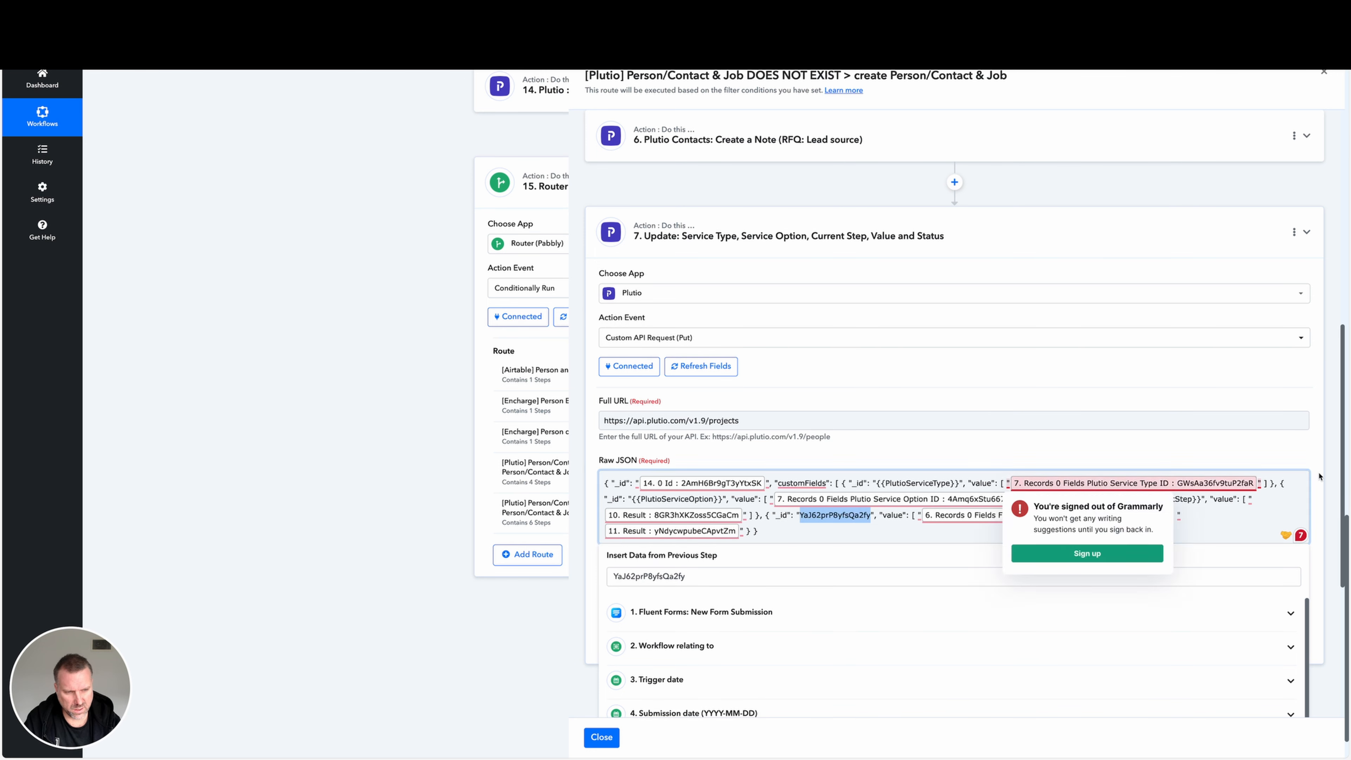
left_click(1319, 489)
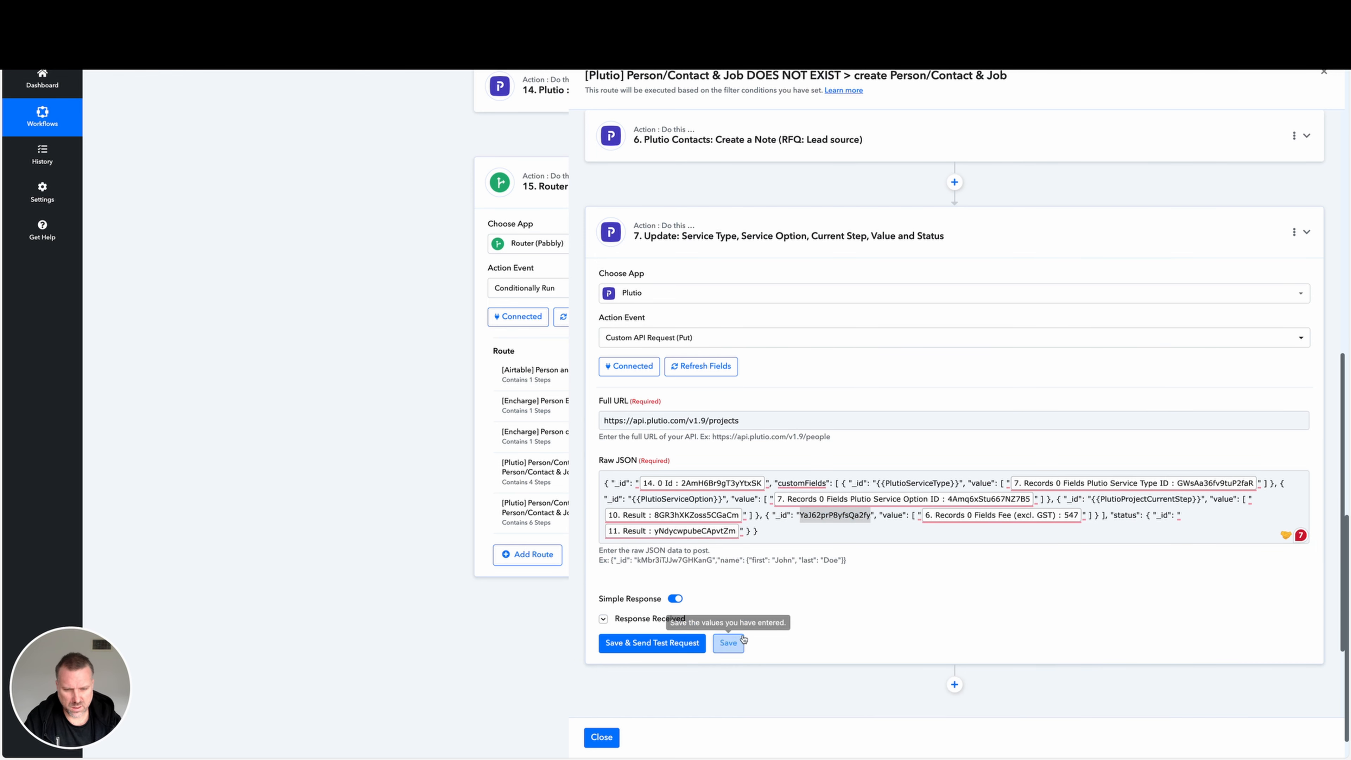
left_click(602, 737)
Review the workflow from its trigger down, reopen route step 7 to check its Raw JSON, and close the route.
scroll(877, 471, "up", 20)
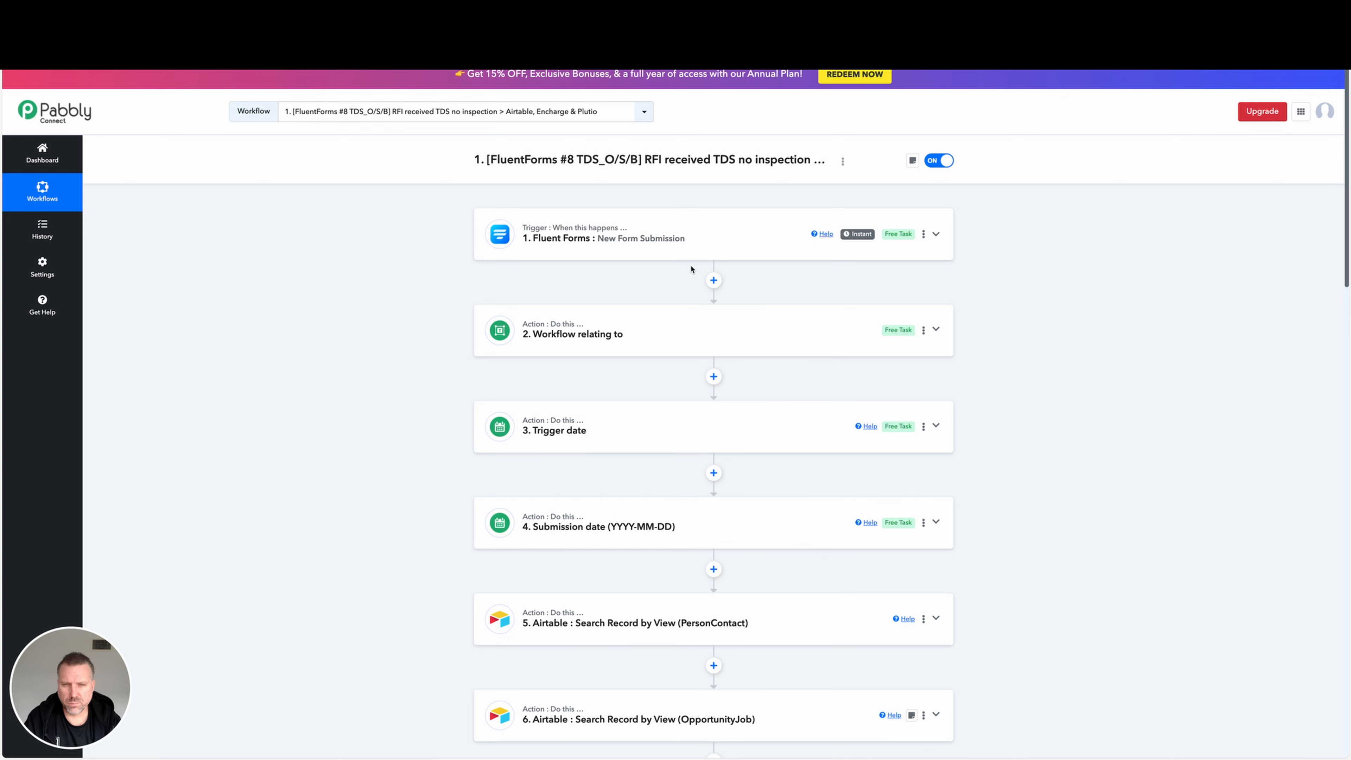
scroll(710, 214, "down", 1)
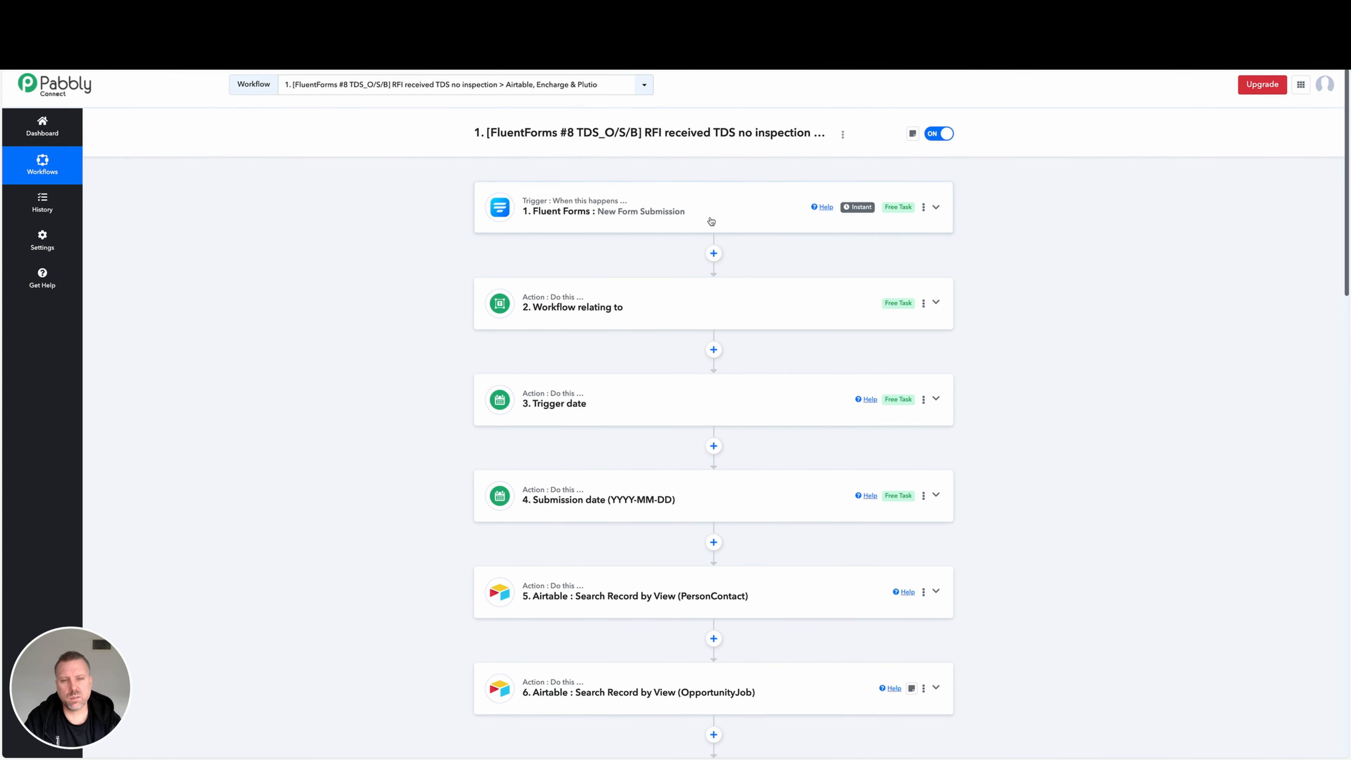
scroll(708, 249, "down", 20)
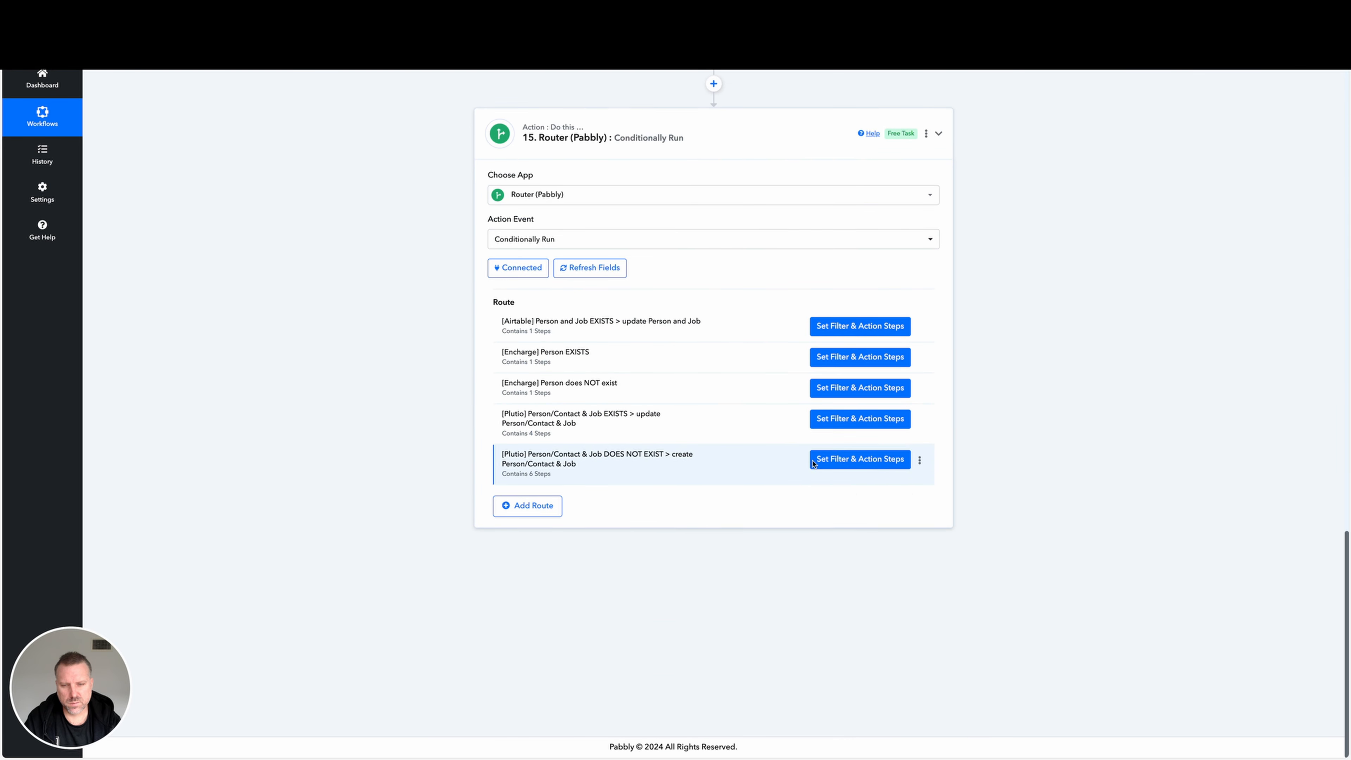
left_click(853, 463)
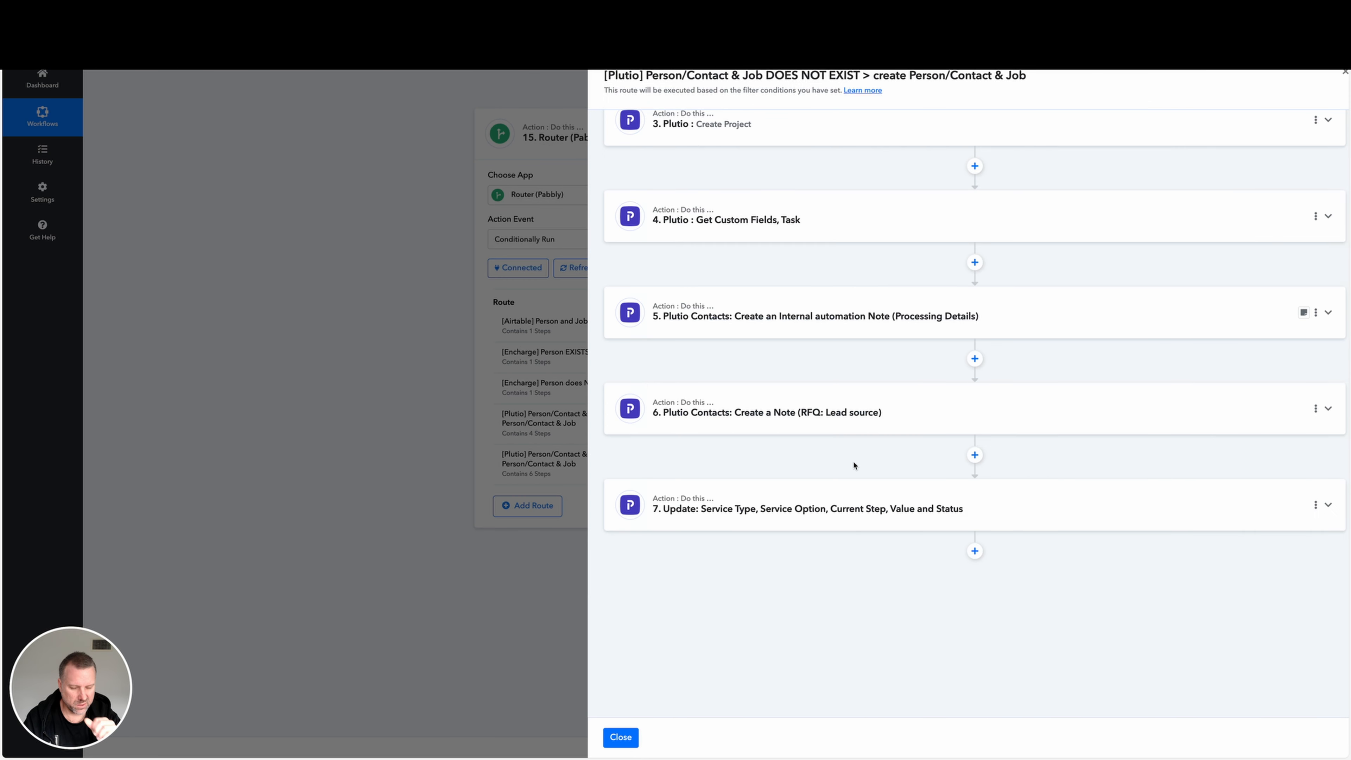
left_click(922, 512)
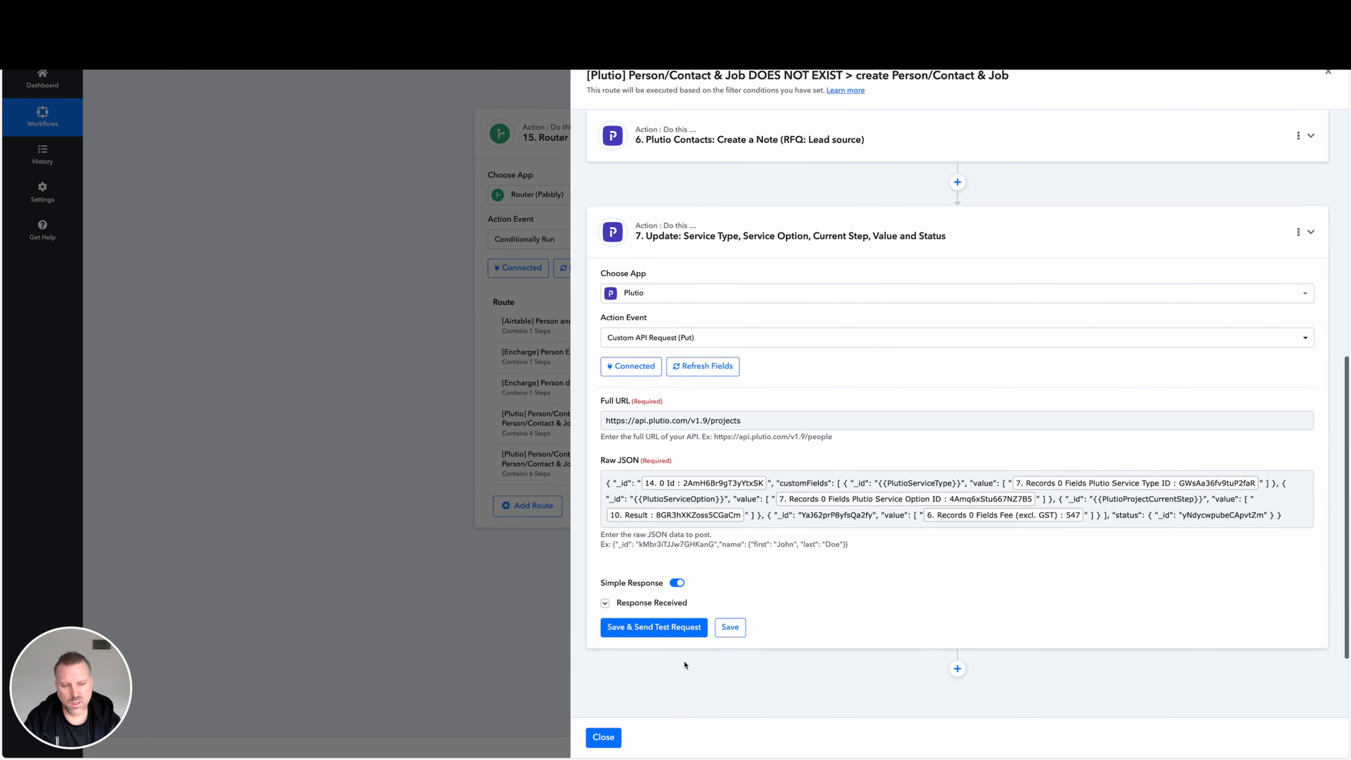
left_click(612, 737)
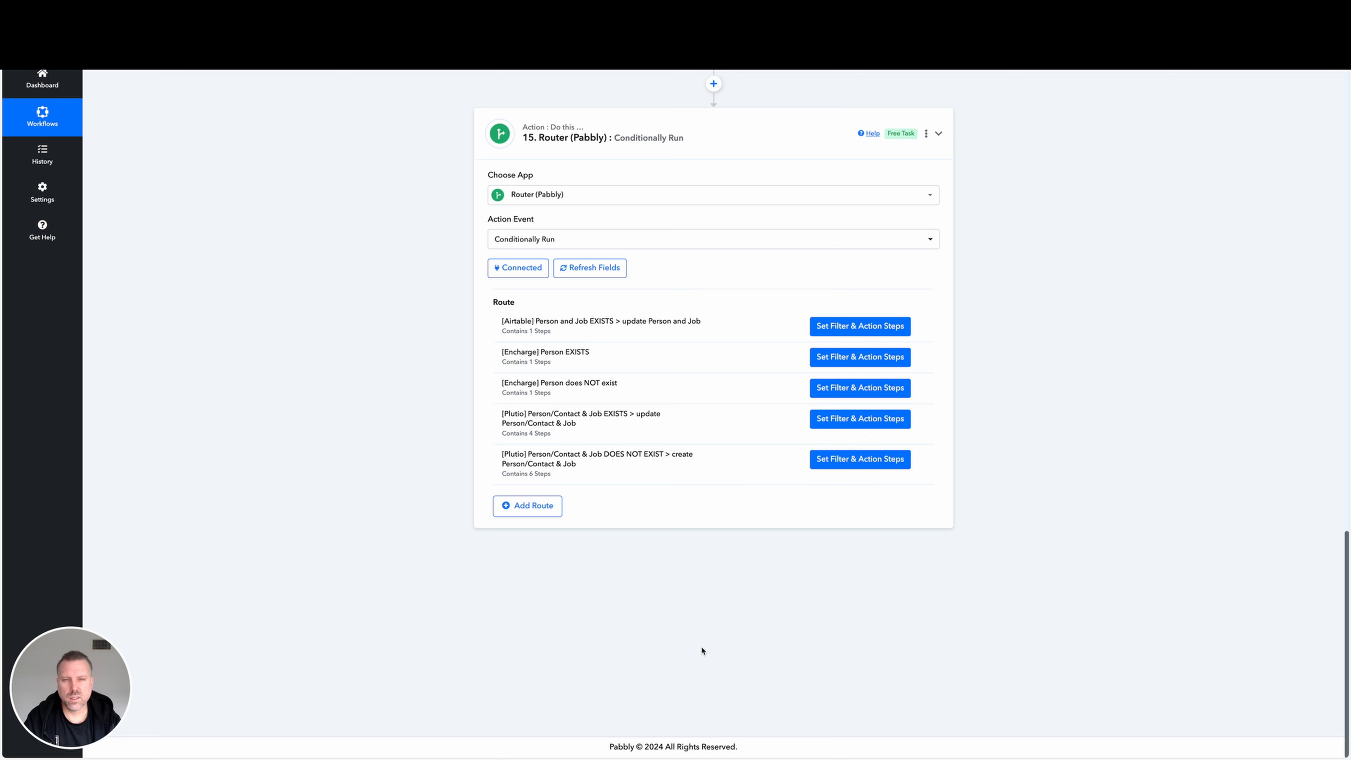